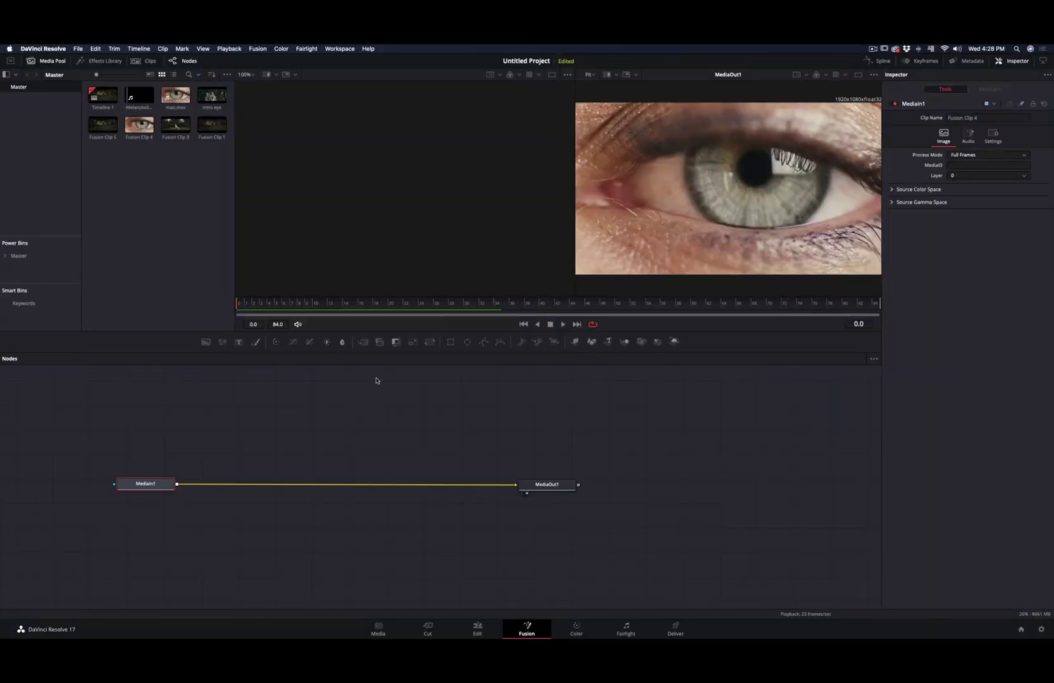
Insert a Merge node between MediaIn1 and MediaOut1 and connect Fusion Clip 5 to it as the foreground
{"action": "left_click", "coordinate": [363, 345]}
{"action": "left_click_drag", "start_coordinate": [223, 486], "coordinate": [295, 488]}
{"action": "left_click_drag", "start_coordinate": [104, 129], "coordinate": [290, 477]}
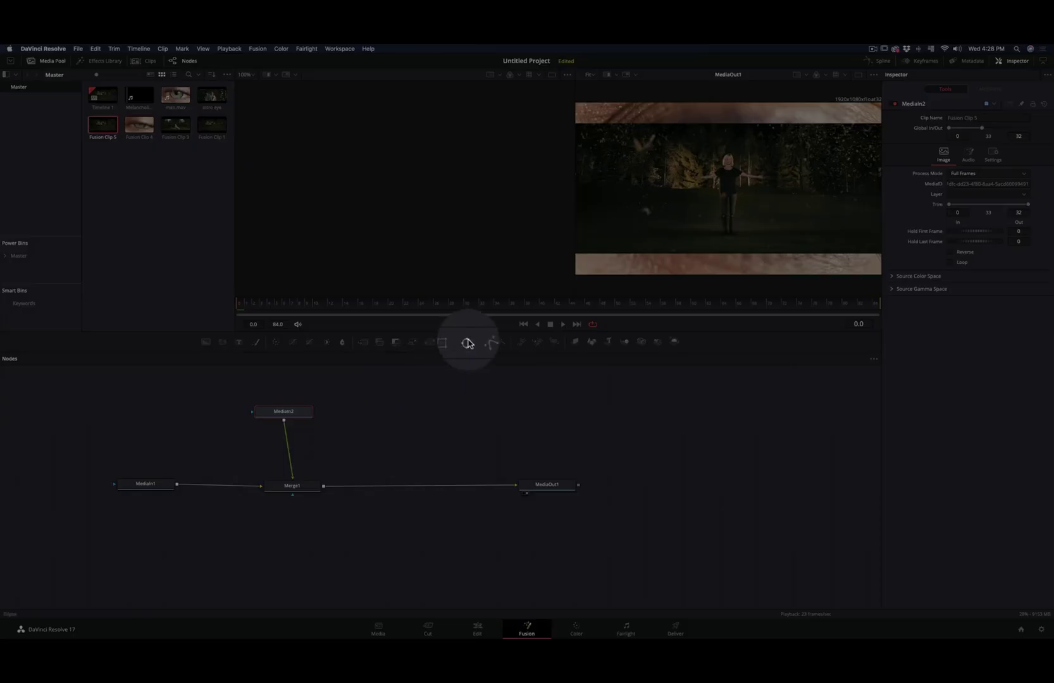
Mask the Fusion Clip 5 overlay with a soft-edged ellipse and reposition it over the iris using a Transform node
{"action": "left_click", "coordinate": [467, 341]}
{"action": "left_click_drag", "start_coordinate": [782, 135], "coordinate": [768, 149]}
{"action": "left_click_drag", "start_coordinate": [949, 171], "coordinate": [927, 208]}
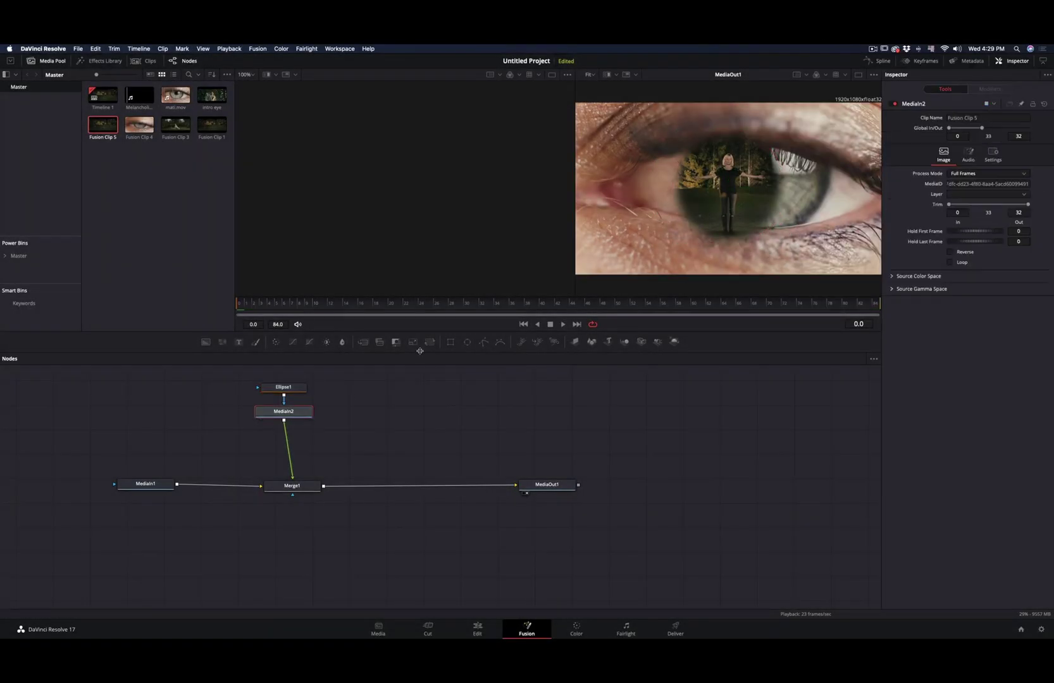
{"action": "left_click", "coordinate": [429, 342]}
{"action": "left_click_drag", "start_coordinate": [728, 189], "coordinate": [758, 181]}
Set the Apply Mode of Merge1 to Screen
{"action": "left_click", "coordinate": [292, 485]}
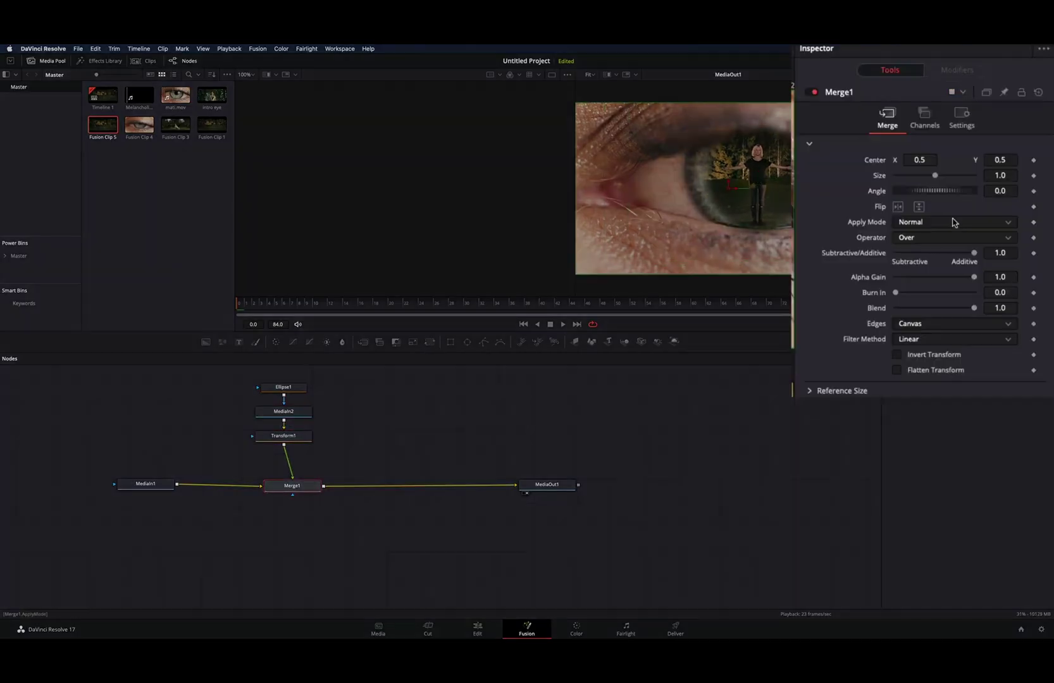
{"action": "left_click", "coordinate": [954, 223]}
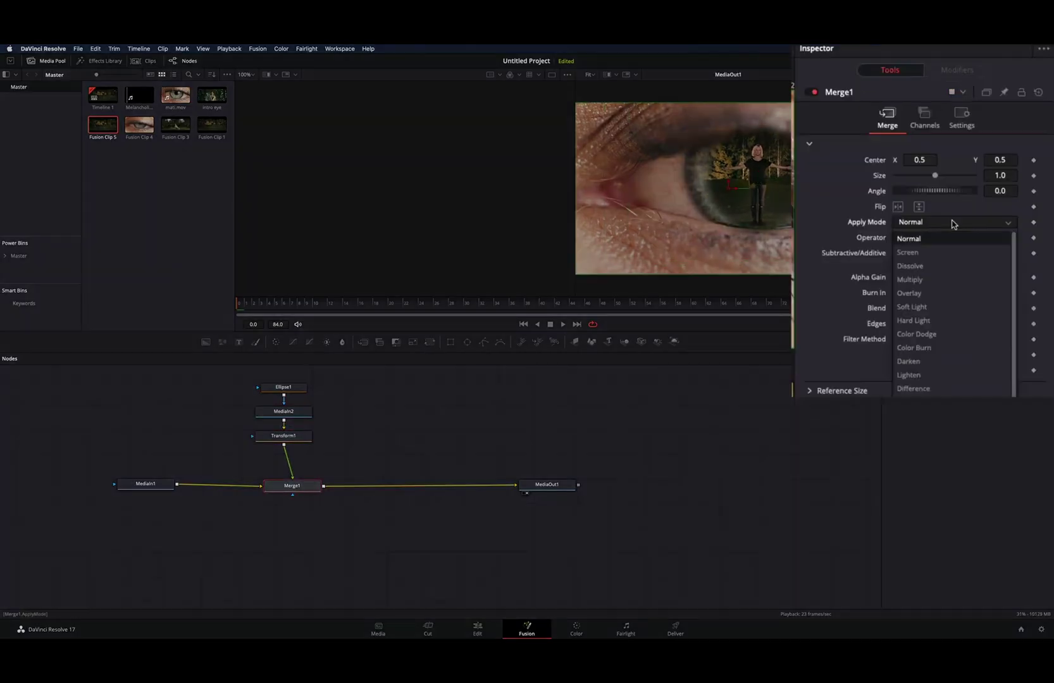
{"action": "left_click", "coordinate": [927, 252]}
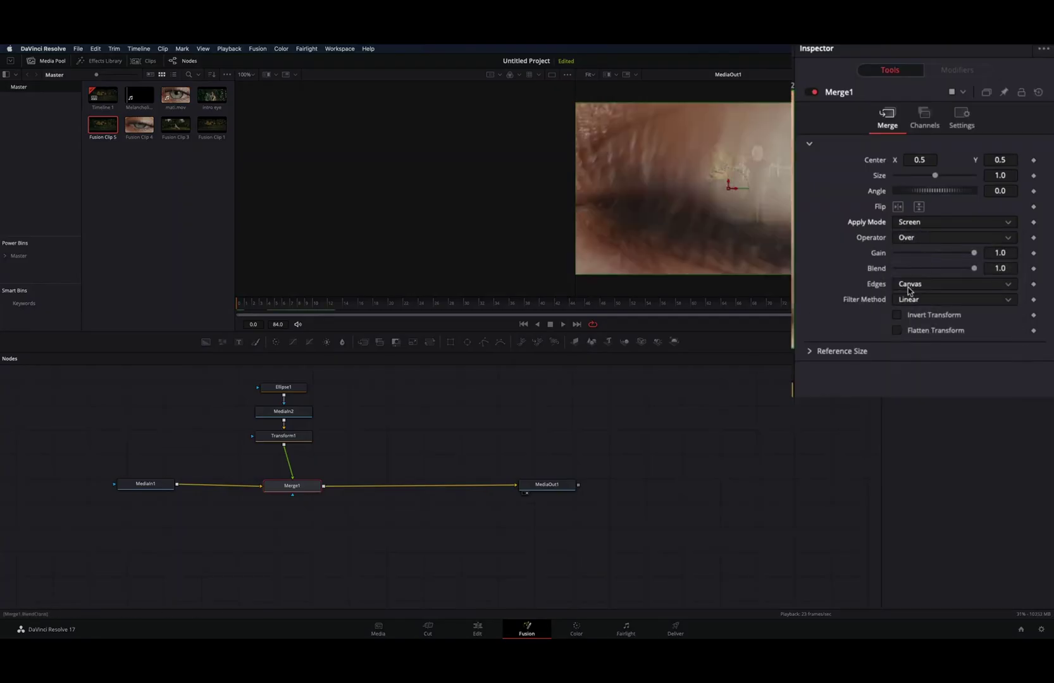
Keyframe the Blend of Merge1 from 1.0 down to 0.0 as the eye closes, and play the result
{"action": "left_click", "coordinate": [1034, 269]}
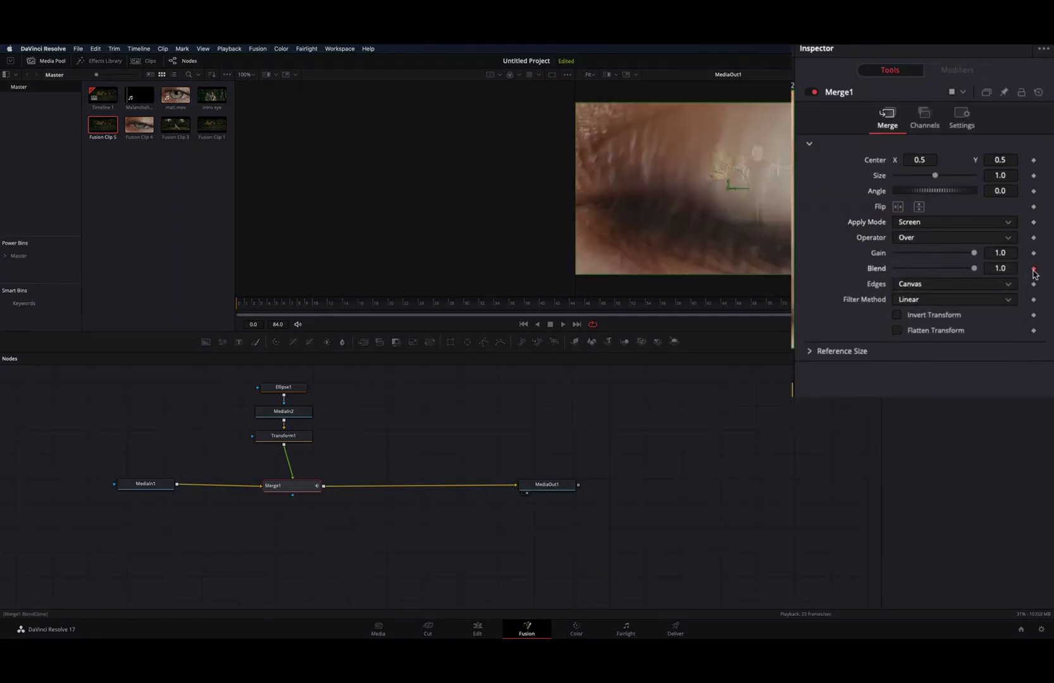
{"action": "left_click", "coordinate": [339, 310]}
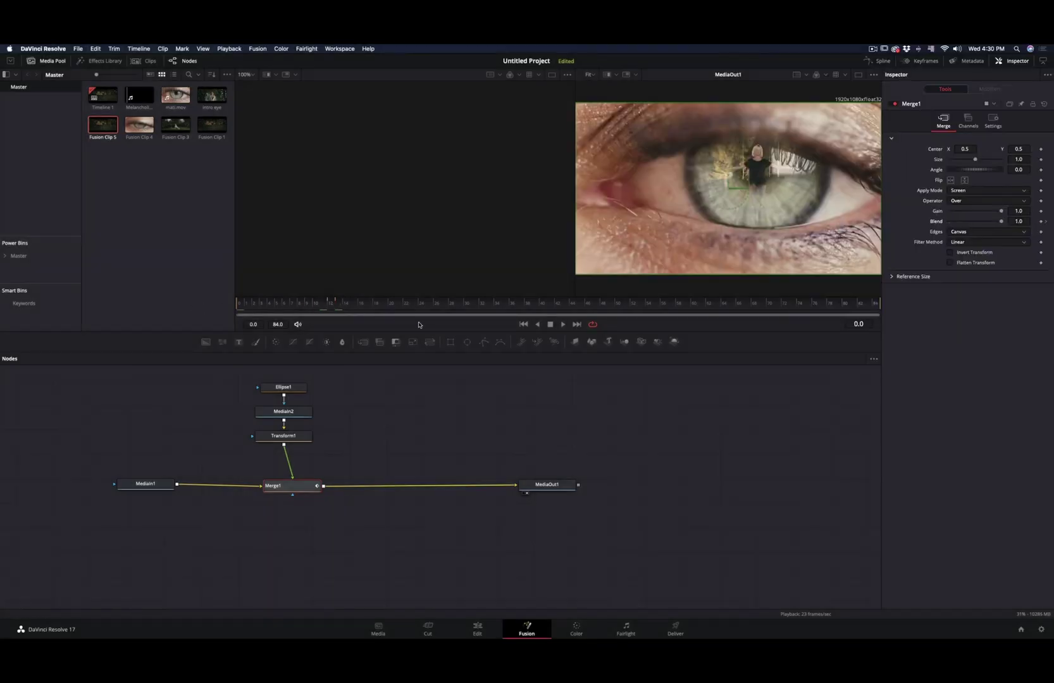
{"action": "key", "text": "space"}
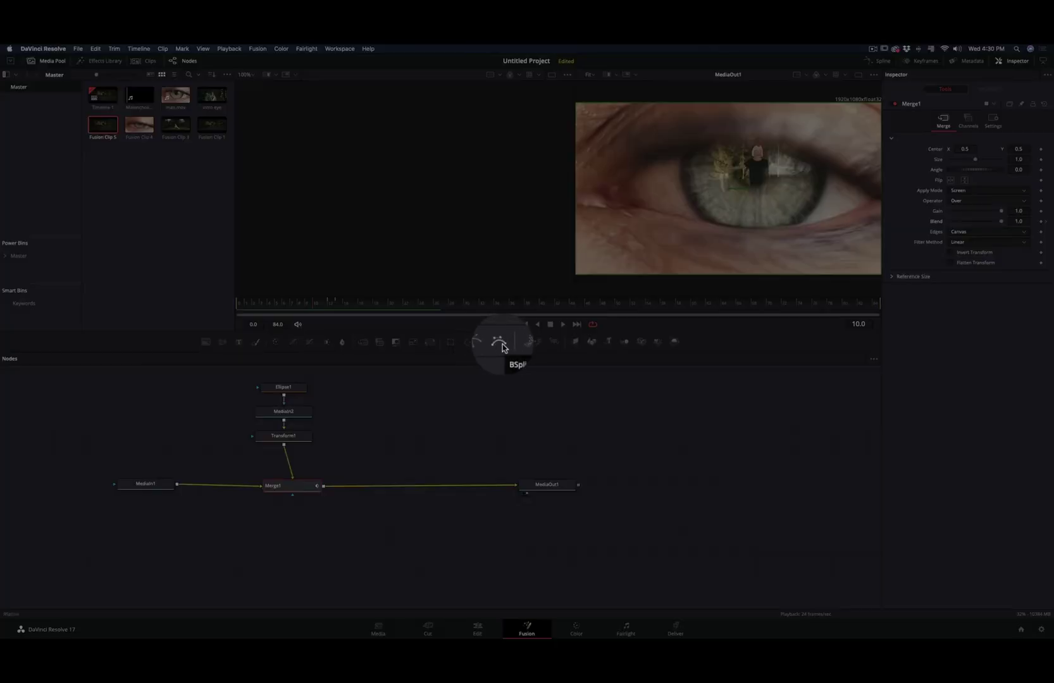
Mask Merge1 with a B-Spline drawn along the eye opening so the overlay stays within the eyelids
{"action": "left_click", "coordinate": [500, 345]}
{"action": "left_click", "coordinate": [751, 225]}
{"action": "left_click", "coordinate": [684, 216]}
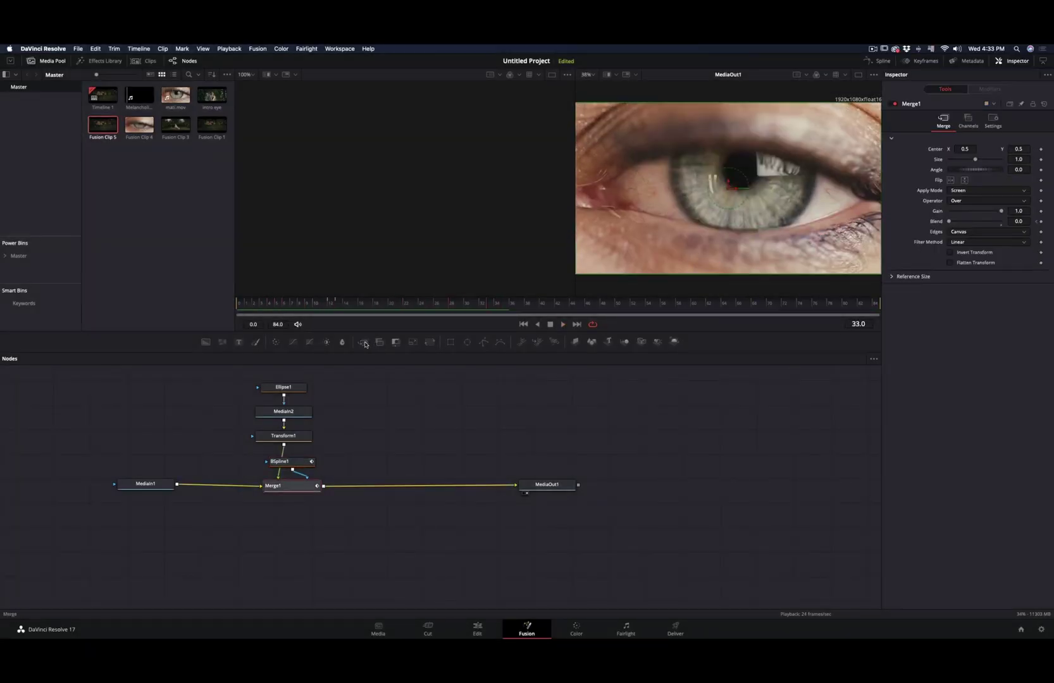
Add a second Merge node after Merge1 and connect the intro eye clip to it
{"action": "left_click", "coordinate": [365, 344]}
{"action": "left_click_drag", "start_coordinate": [212, 95], "coordinate": [418, 487]}
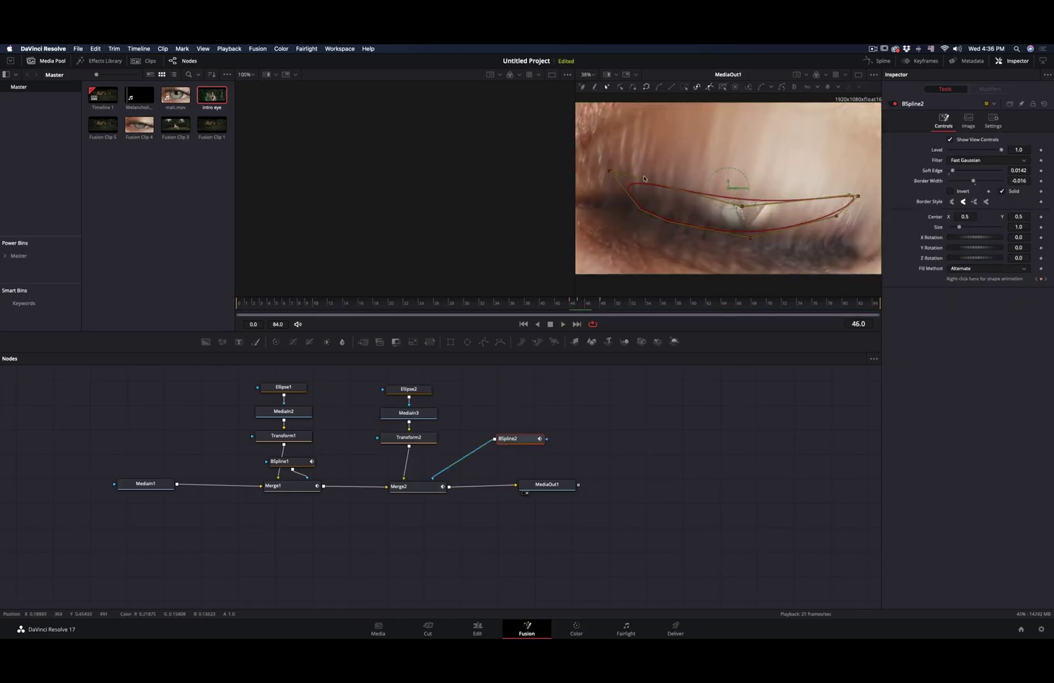
Move to successive blinks on the timeline to place and mask the remaining overlay clips in the eye
{"action": "left_click", "coordinate": [351, 308]}
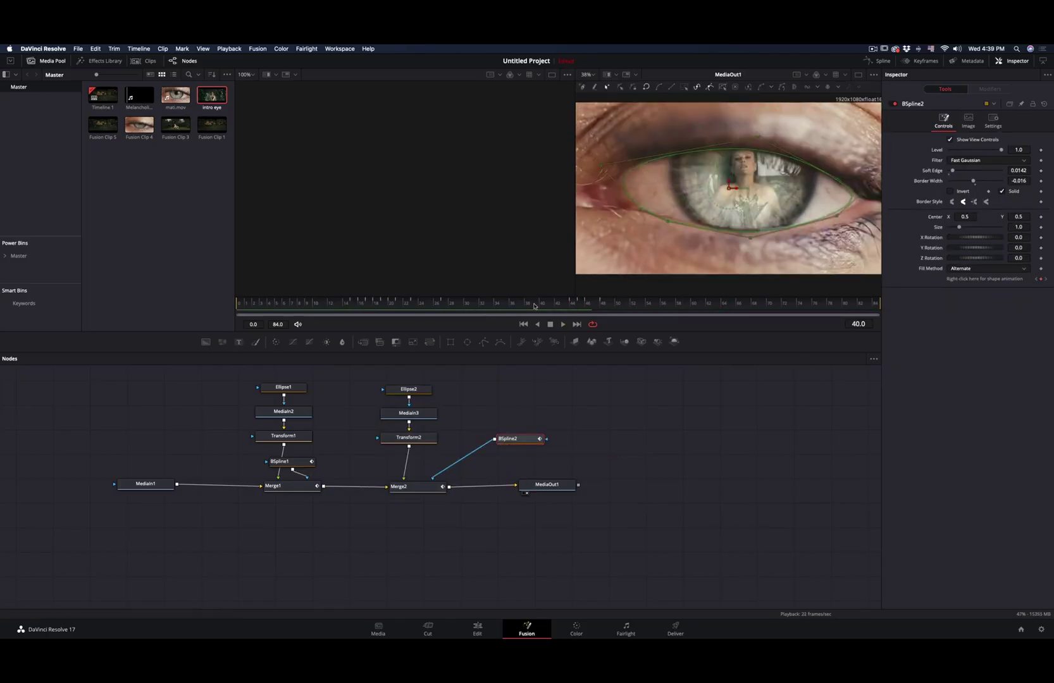
{"action": "left_click", "coordinate": [557, 304]}
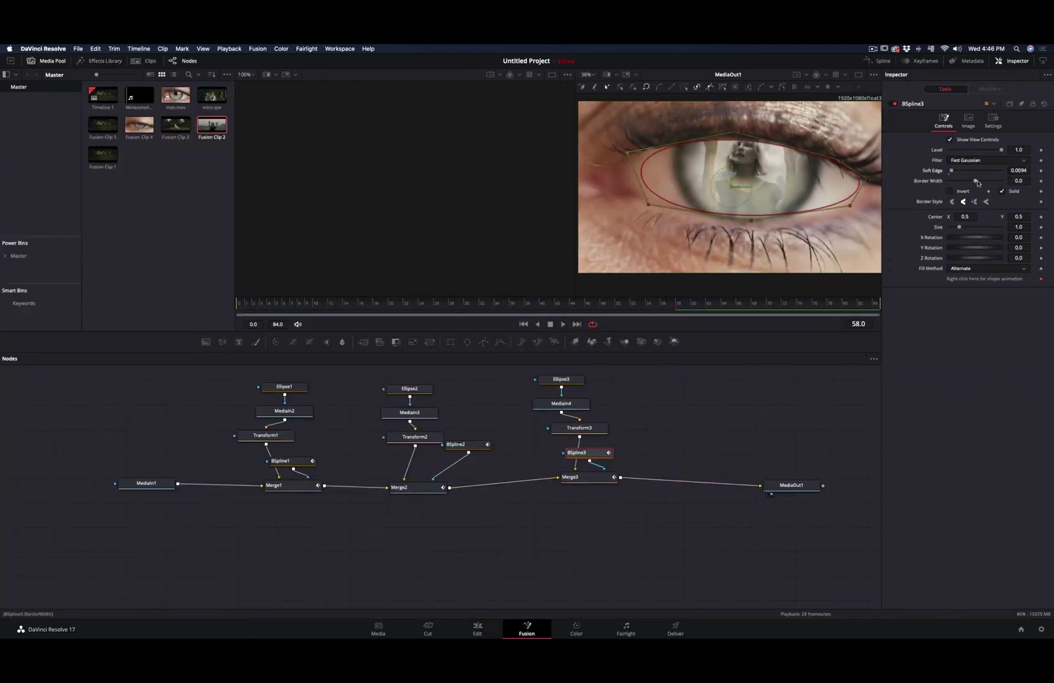
{"action": "left_click", "coordinate": [691, 306]}
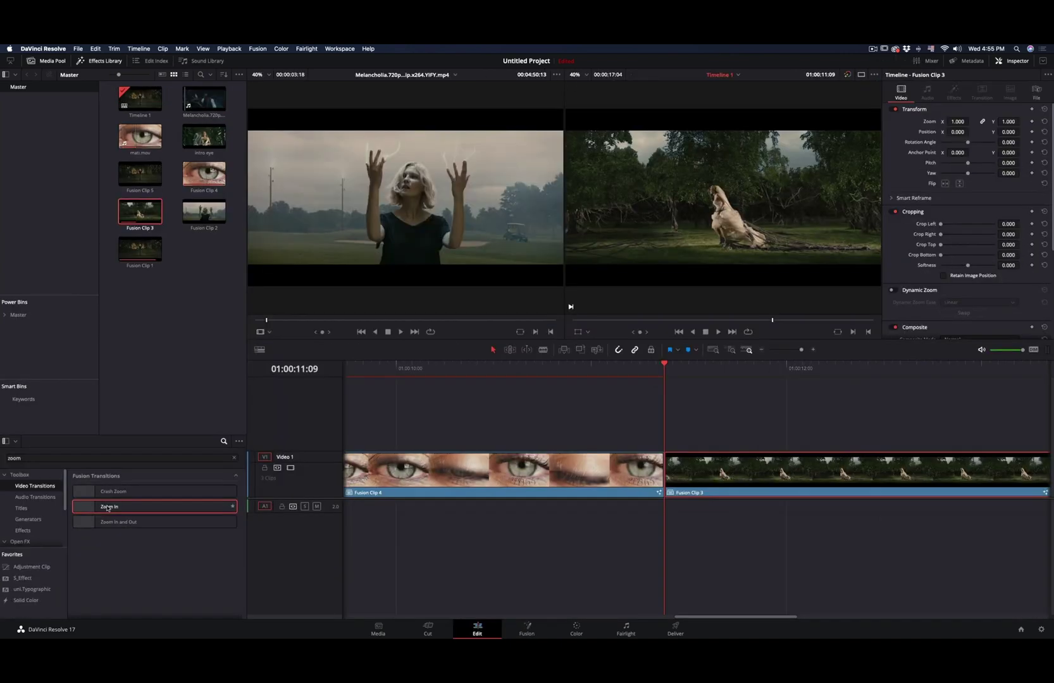
Apply the Zoom In transition to the cut between Fusion Clip 4 and Fusion Clip 3 and preview it
{"action": "left_click_drag", "start_coordinate": [155, 506], "coordinate": [677, 483]}
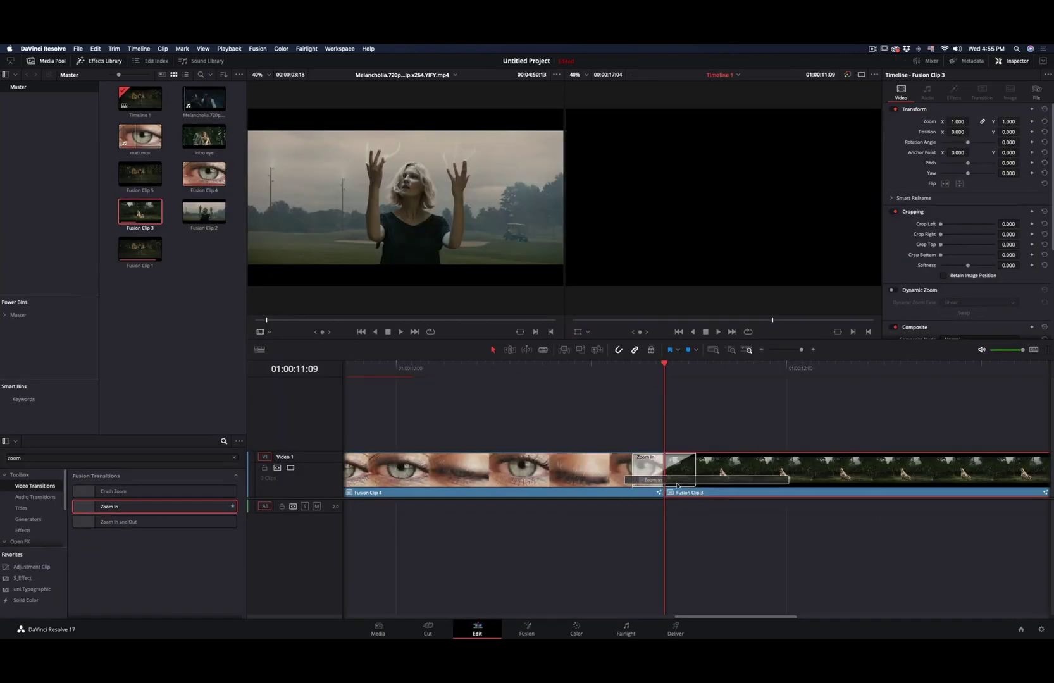
{"action": "scroll", "coordinate": [652, 374], "scroll_direction": "left", "scroll_amount": 1}
{"action": "left_click", "coordinate": [662, 372]}
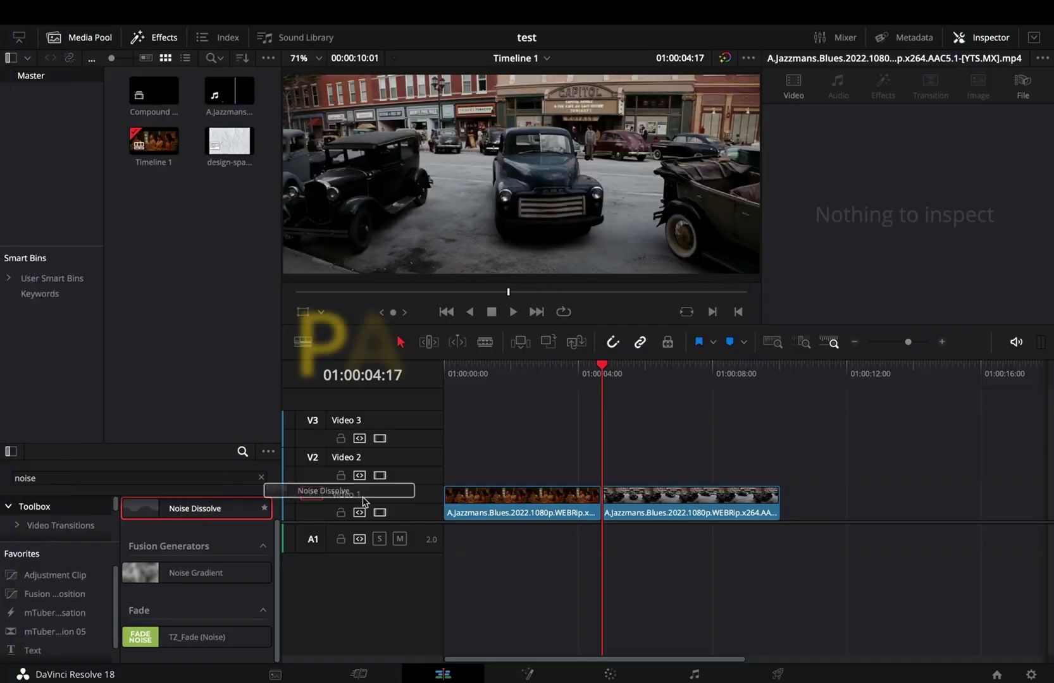
Apply a Noise Dissolve transition between the two clips on Video 1 and set its duration to 30 frames
{"action": "left_click_drag", "start_coordinate": [363, 502], "coordinate": [592, 495]}
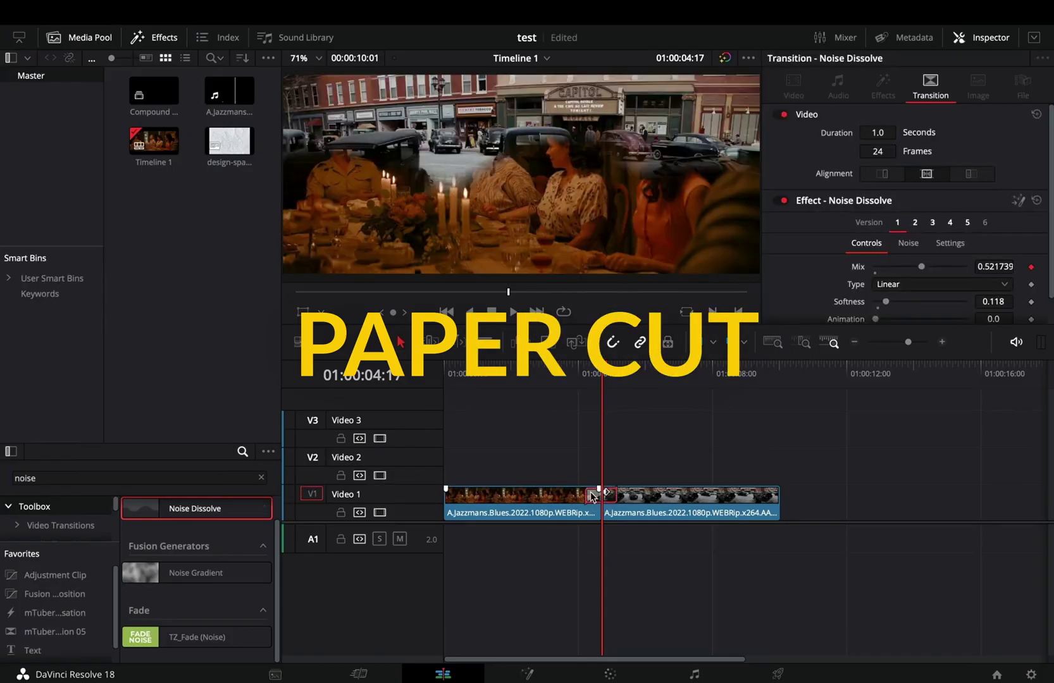
{"action": "left_click", "coordinate": [884, 150]}
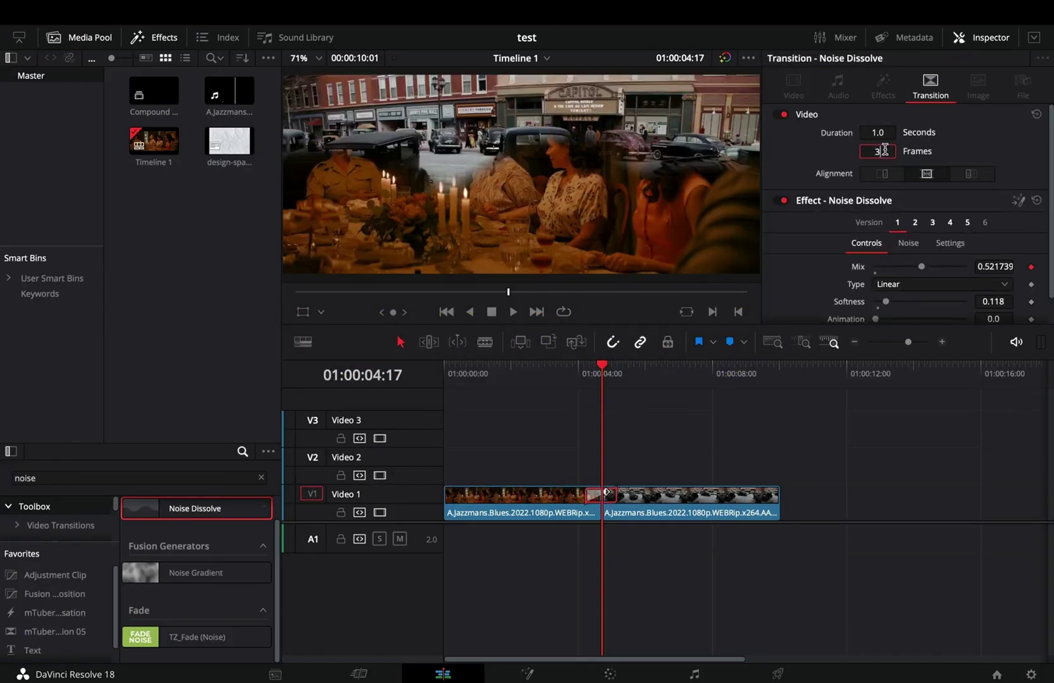
{"action": "type", "text": "30"}
{"action": "key", "text": "Return"}
Open the Noise Dissolve transition in Fusion and switch the NoiseDissolve node to version 4
{"action": "left_click", "coordinate": [1018, 200]}
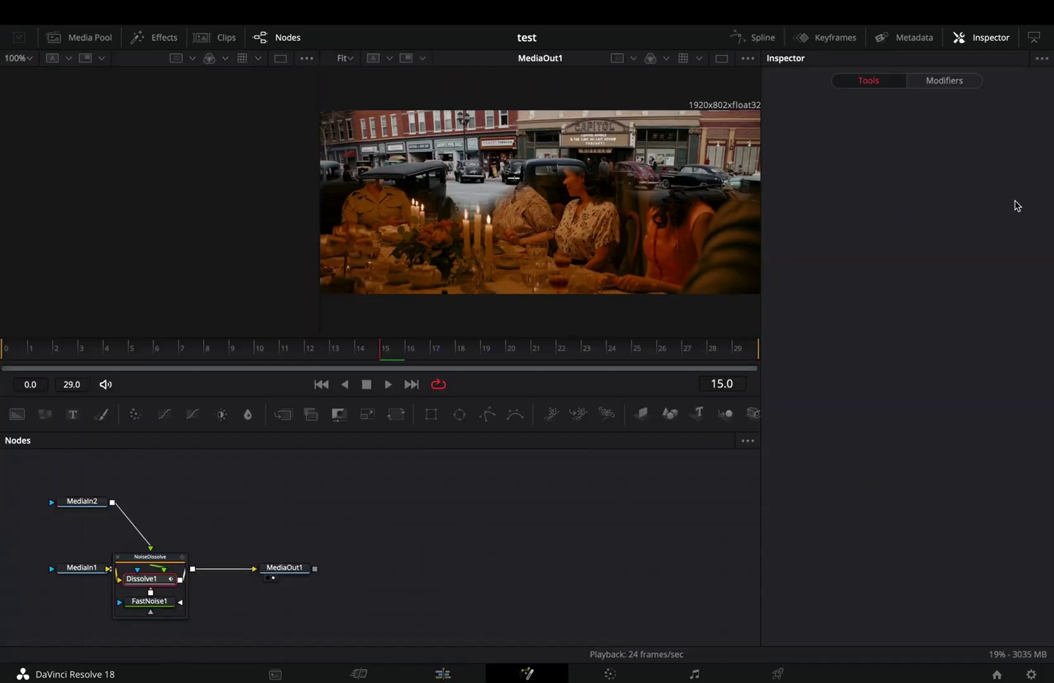
{"action": "left_click", "coordinate": [283, 583]}
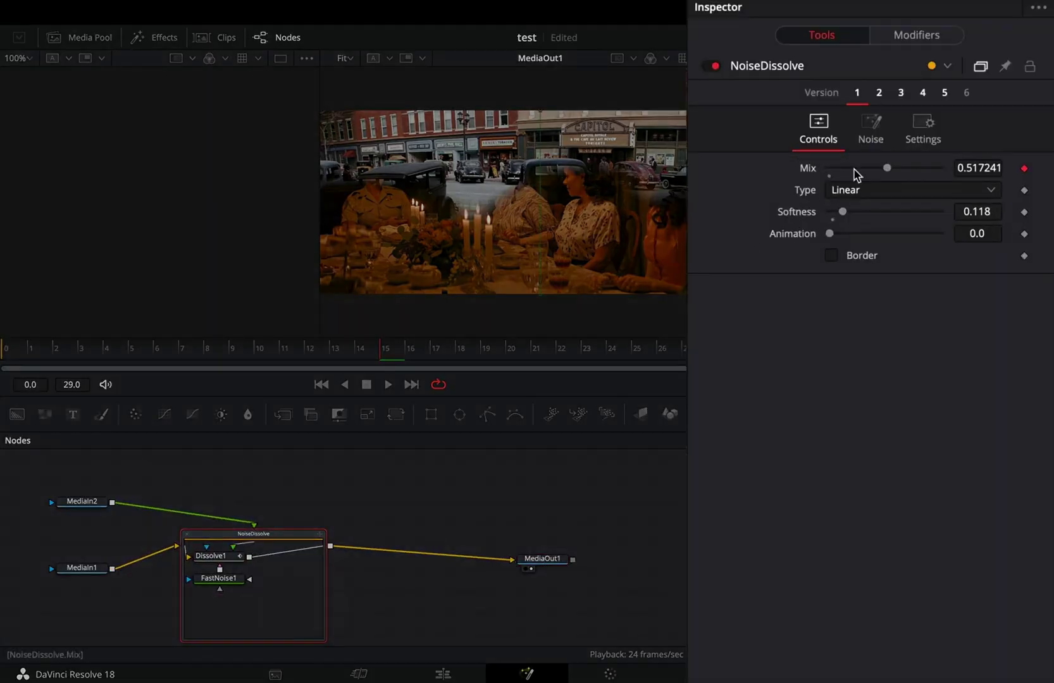
{"action": "left_click", "coordinate": [949, 127]}
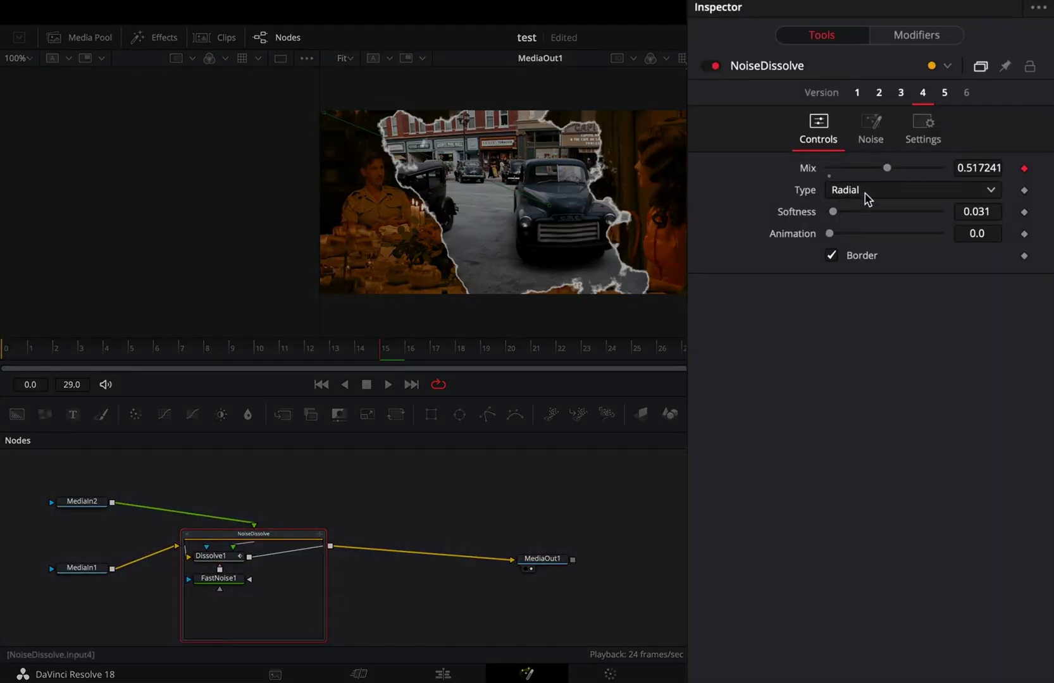
Try the Linear dissolve type on NoiseDissolve and return it to Radial
{"action": "left_click", "coordinate": [867, 191]}
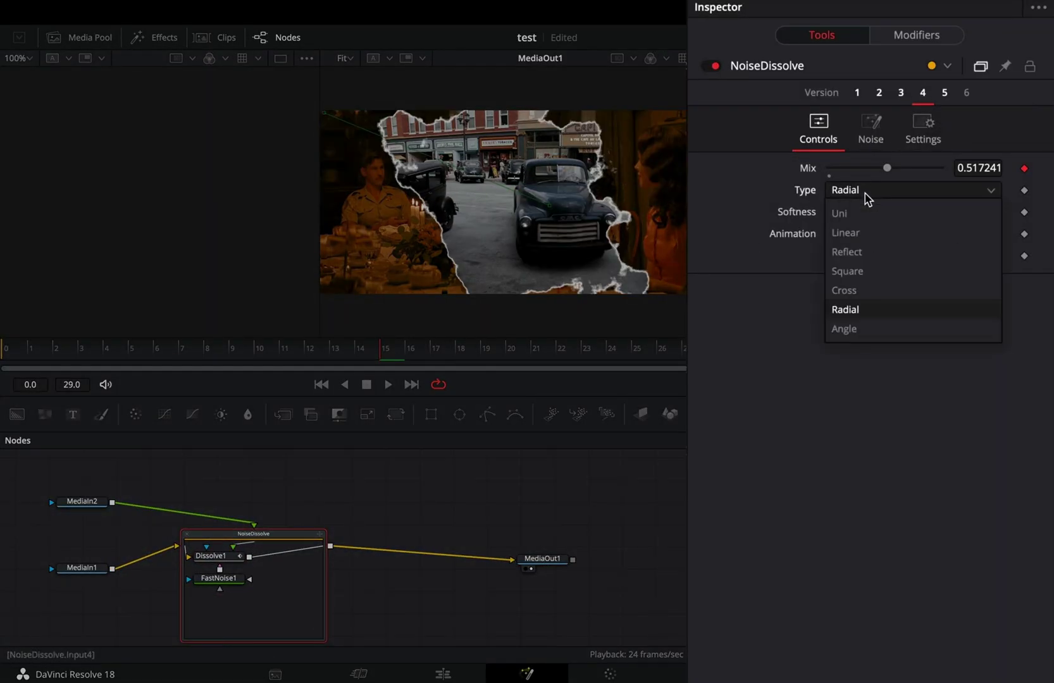
{"action": "left_click", "coordinate": [867, 232]}
{"action": "left_click", "coordinate": [867, 191]}
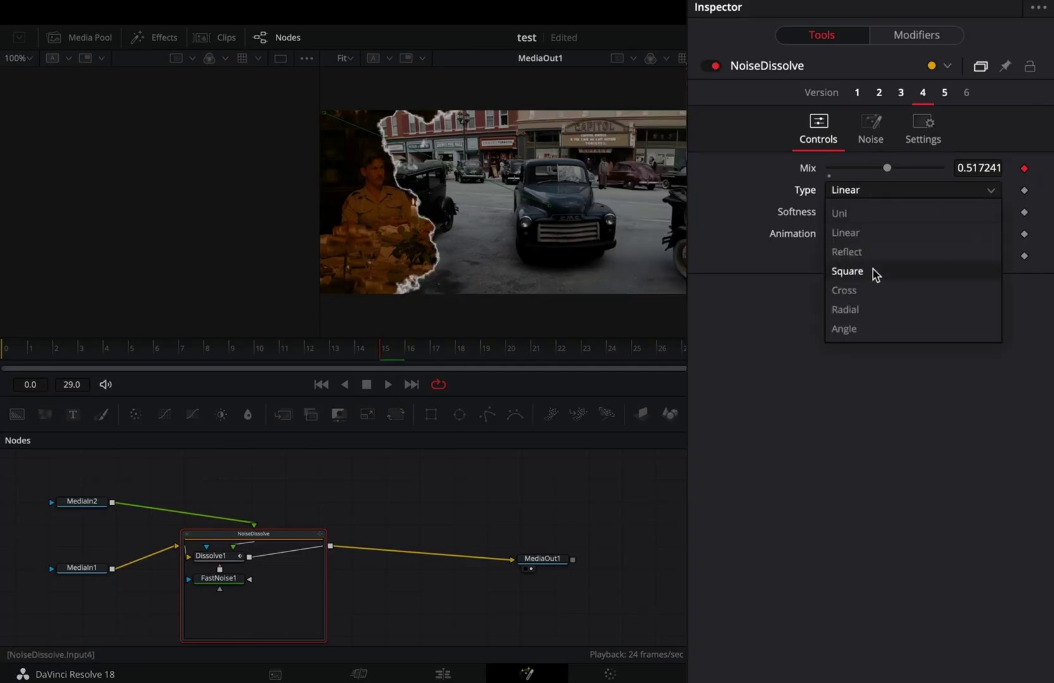
{"action": "left_click", "coordinate": [863, 310]}
Set the dissolve's Softness to about 0.094 and its Border Softness to 0, with the border enabled
{"action": "left_click_drag", "start_coordinate": [834, 219], "coordinate": [868, 218]}
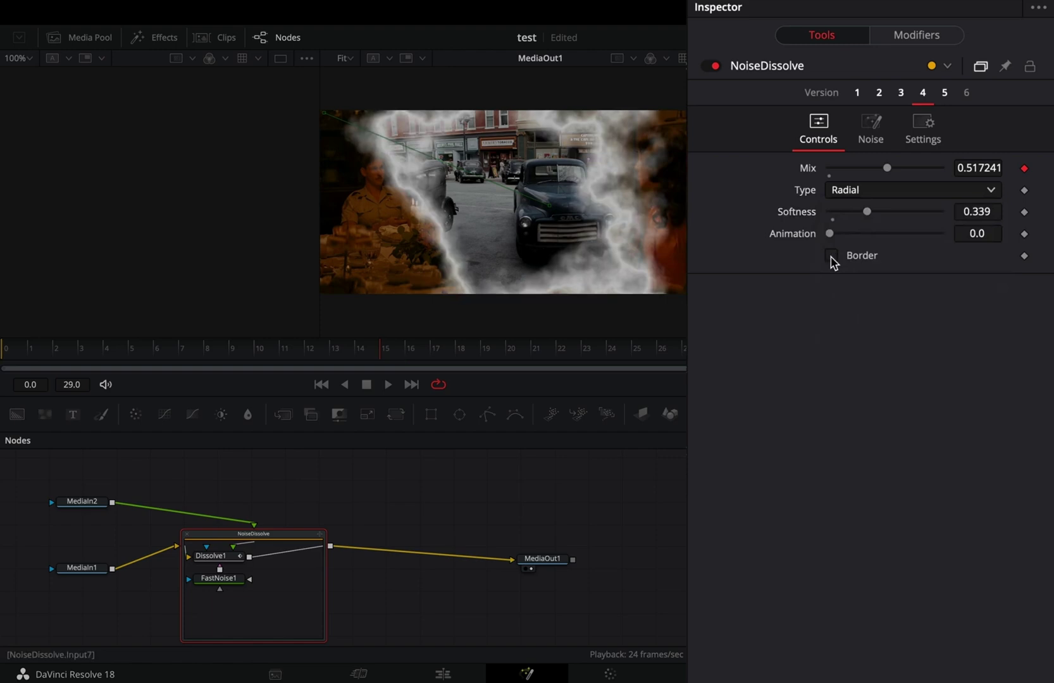
{"action": "left_click", "coordinate": [831, 257]}
{"action": "left_click", "coordinate": [831, 256]}
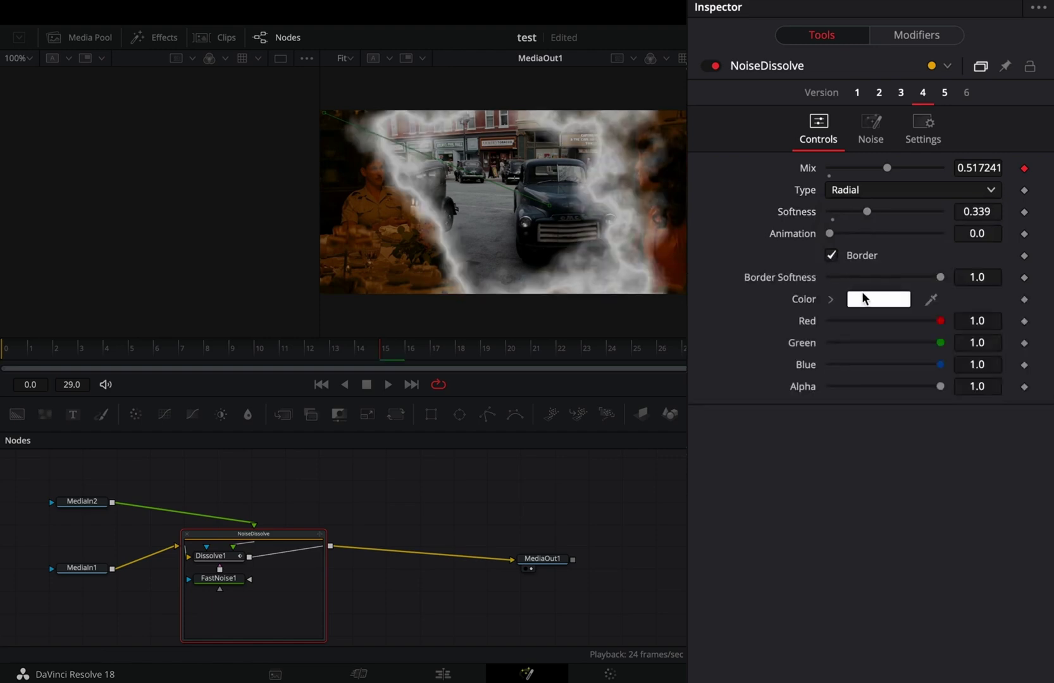
{"action": "left_click_drag", "start_coordinate": [940, 277], "coordinate": [775, 272]}
{"action": "left_click_drag", "start_coordinate": [867, 212], "coordinate": [838, 212]}
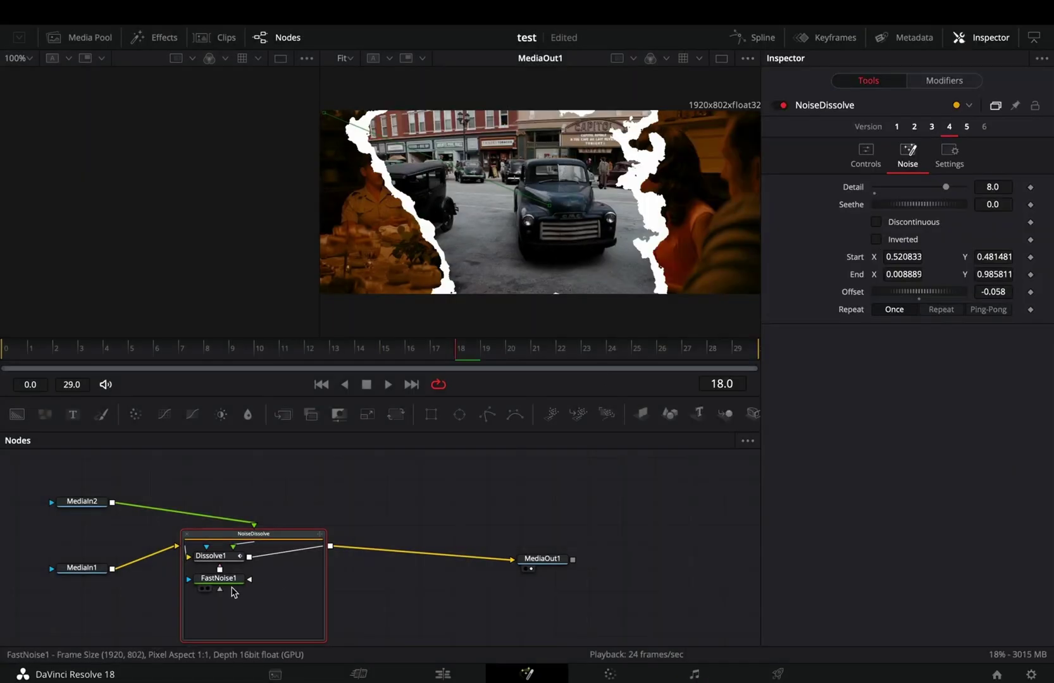
Insert an Invert node between FastNoise1 and Dissolve1 inside the NoiseDissolve group and play back the transition
{"action": "left_click_drag", "start_coordinate": [229, 586], "coordinate": [255, 622]}
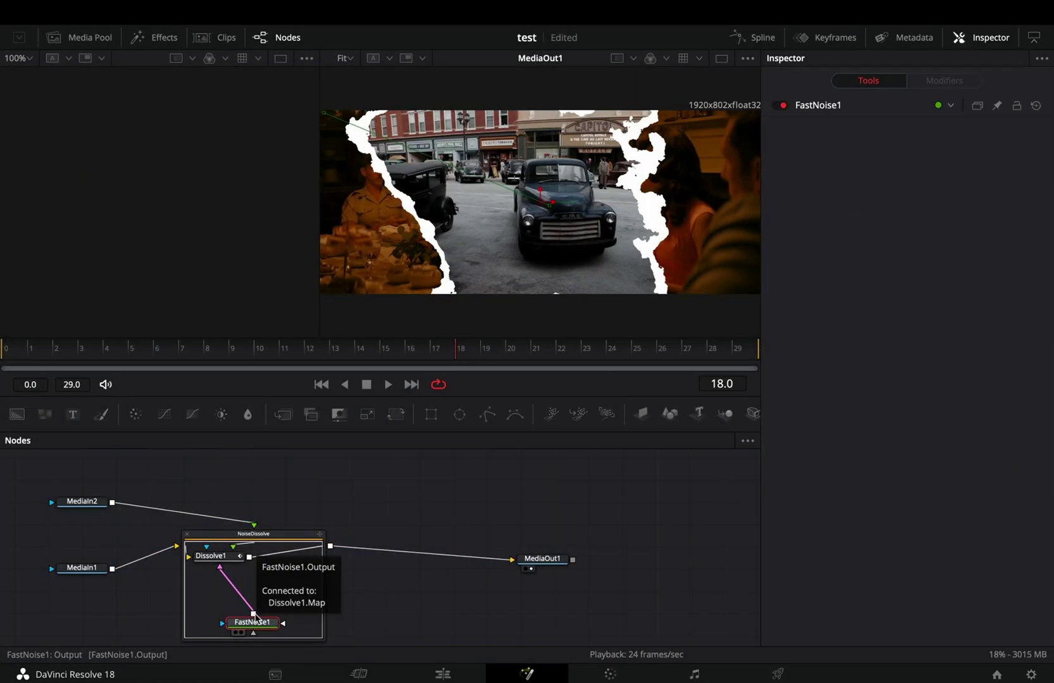
{"action": "key", "text": "shift+space"}
{"action": "type", "text": "invert"}
{"action": "key", "text": "Return"}
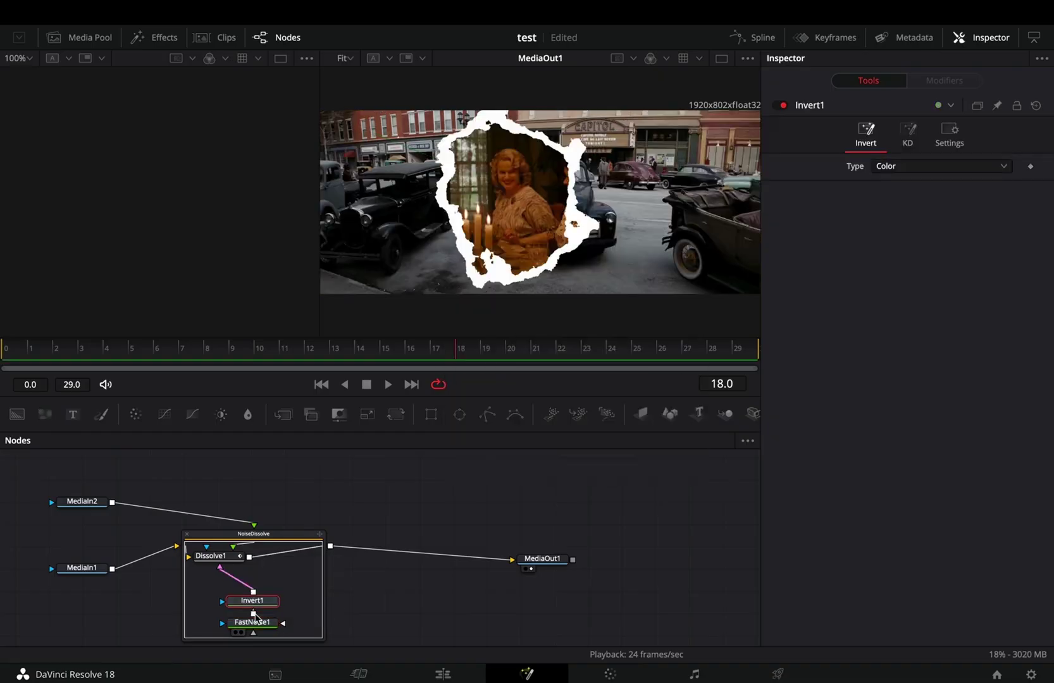
{"action": "left_click_drag", "start_coordinate": [322, 353], "coordinate": [98, 353]}
{"action": "key", "text": "space"}
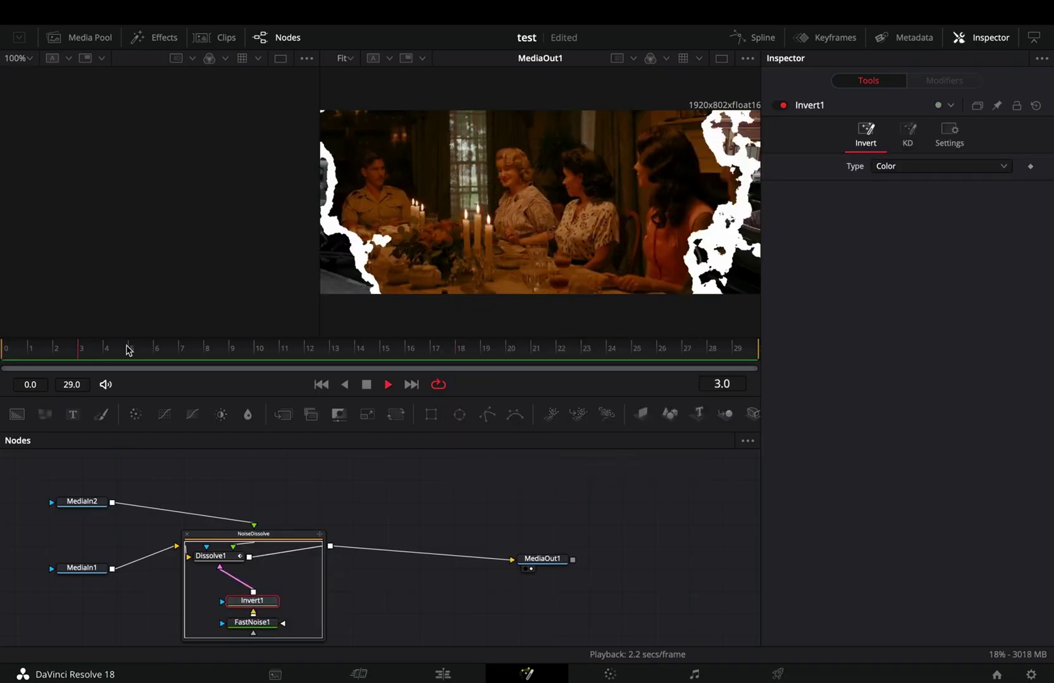
Collapse the NoiseDissolve group, add a Transform node after MediaIn2 and set its Edges to Mirror
{"action": "left_click", "coordinate": [186, 512]}
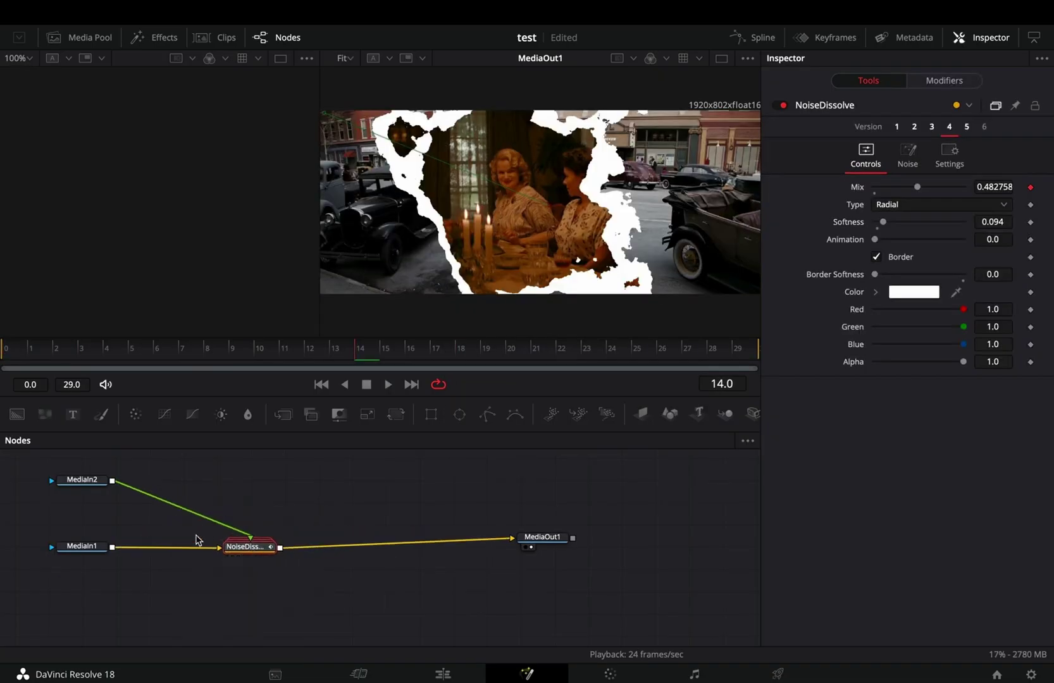
{"action": "left_click", "coordinate": [82, 482]}
{"action": "left_click", "coordinate": [365, 418]}
{"action": "left_click_drag", "start_coordinate": [45, 480], "coordinate": [251, 482]}
{"action": "left_click", "coordinate": [876, 311]}
{"action": "left_click", "coordinate": [864, 393]}
Modify the Center of Transform1 with Shake and set the shake's Smoothness to about 2.36
{"action": "right_click", "coordinate": [802, 166]}
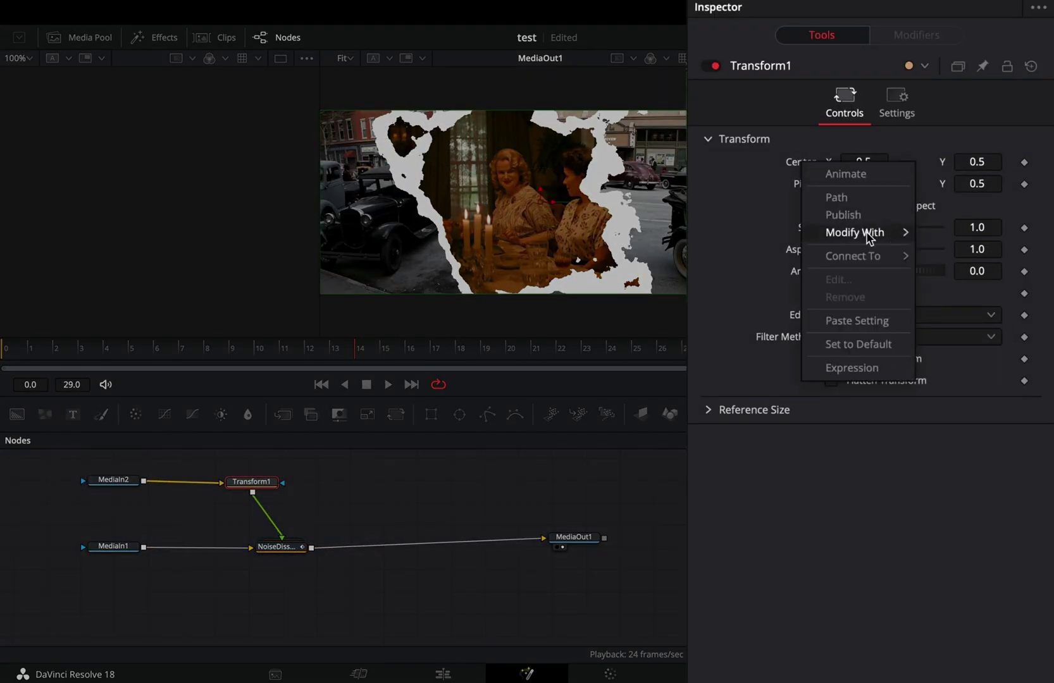
{"action": "mouse_move", "coordinate": [867, 234]}
{"action": "left_click", "coordinate": [709, 319]}
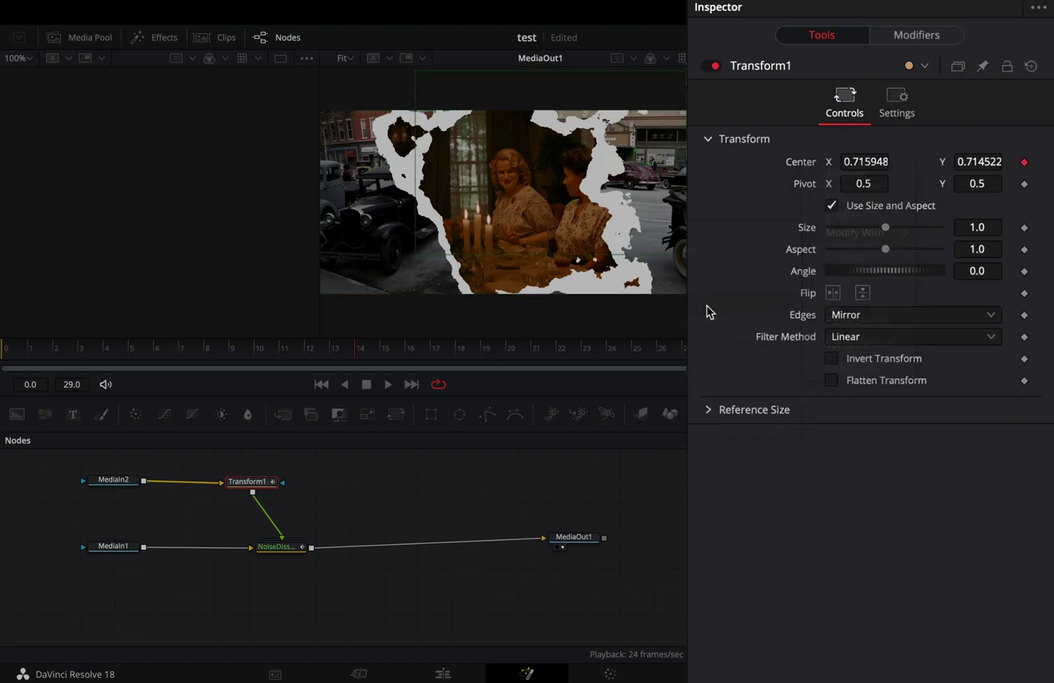
{"action": "left_click", "coordinate": [908, 40]}
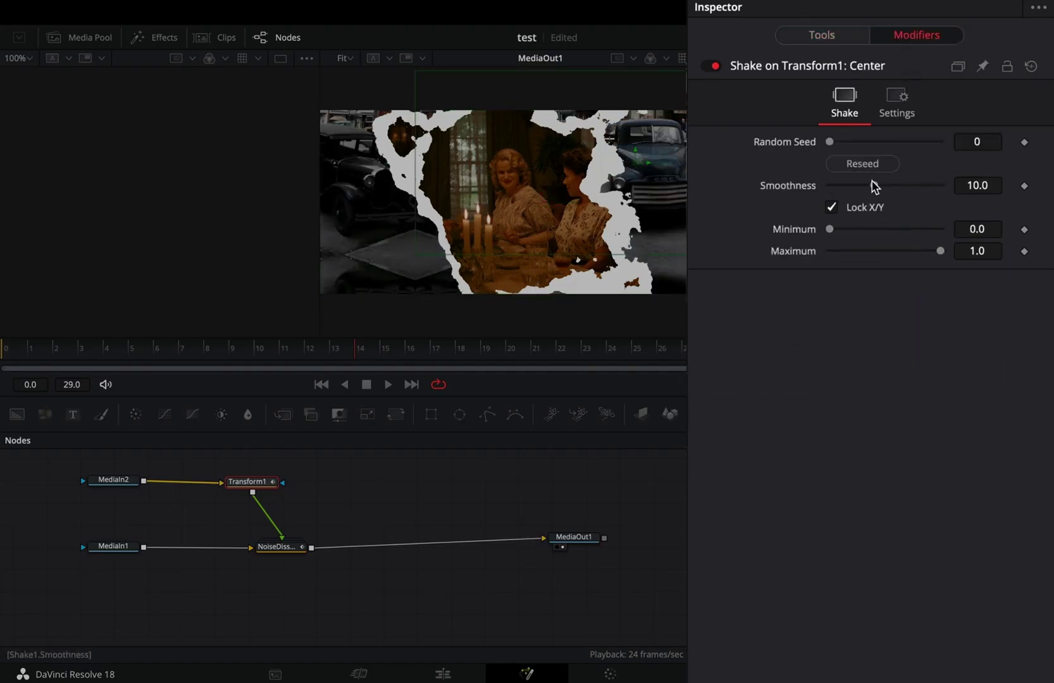
{"action": "left_click_drag", "start_coordinate": [874, 188], "coordinate": [836, 187]}
Limit the Center shake to a Minimum of 0.46 and a Maximum of 0.54
{"action": "left_click", "coordinate": [990, 228]}
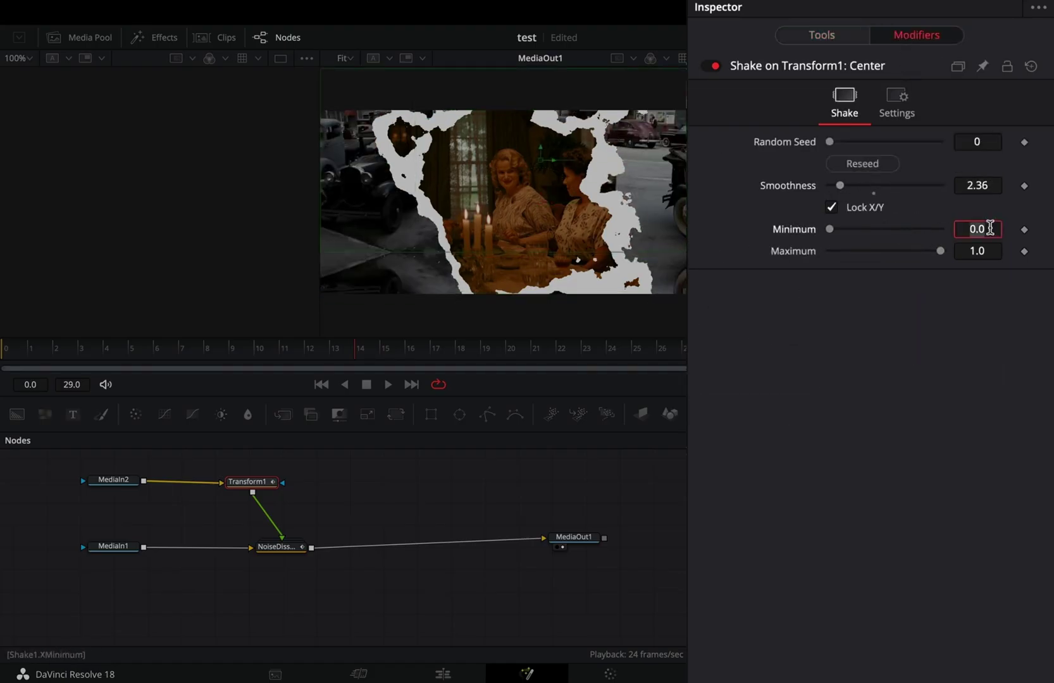
{"action": "key", "text": "Tab"}
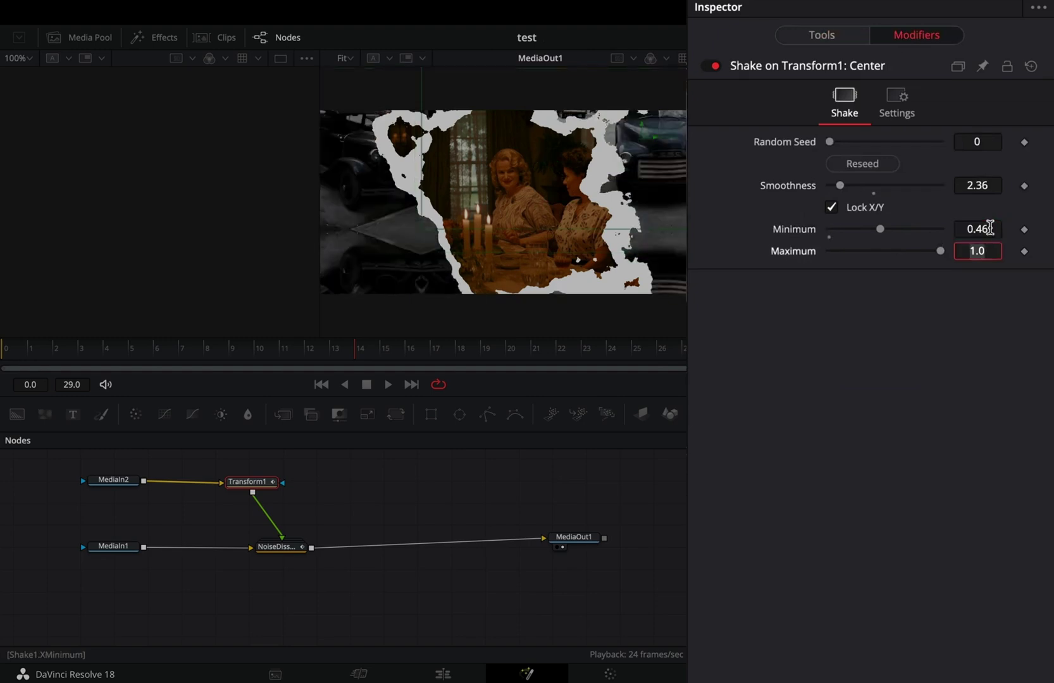
{"action": "type", "text": ".54"}
{"action": "key", "text": "Tab"}
Modify the Angle of Transform1 with Shake and set that shake's Smoothness to 2.0
{"action": "left_click", "coordinate": [828, 37]}
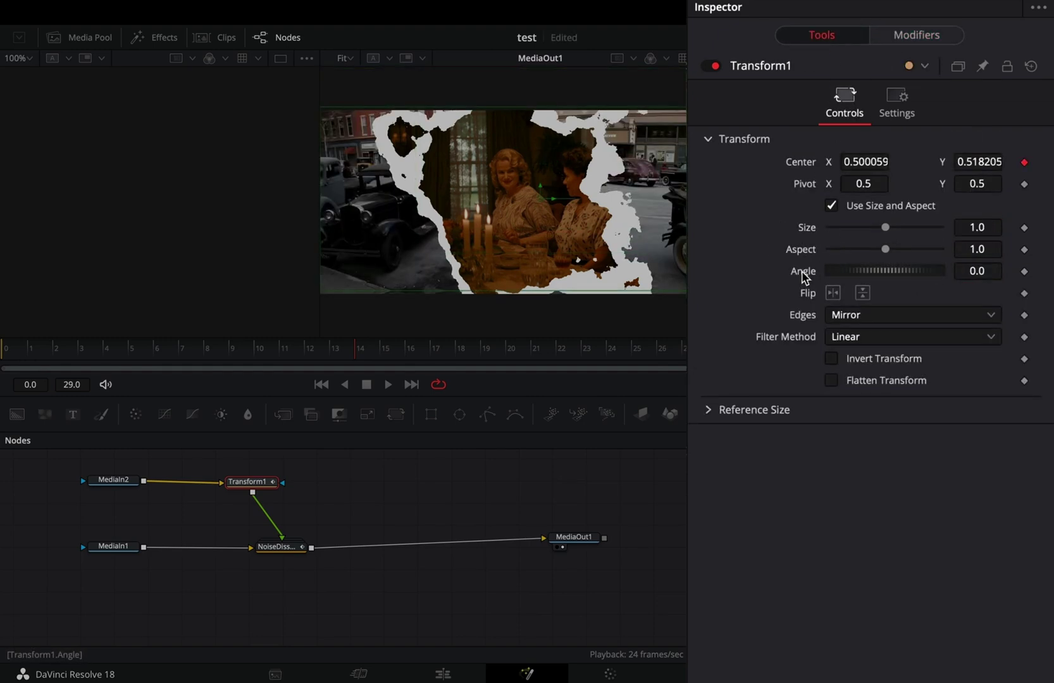
{"action": "right_click", "coordinate": [803, 278]}
{"action": "mouse_move", "coordinate": [840, 342]}
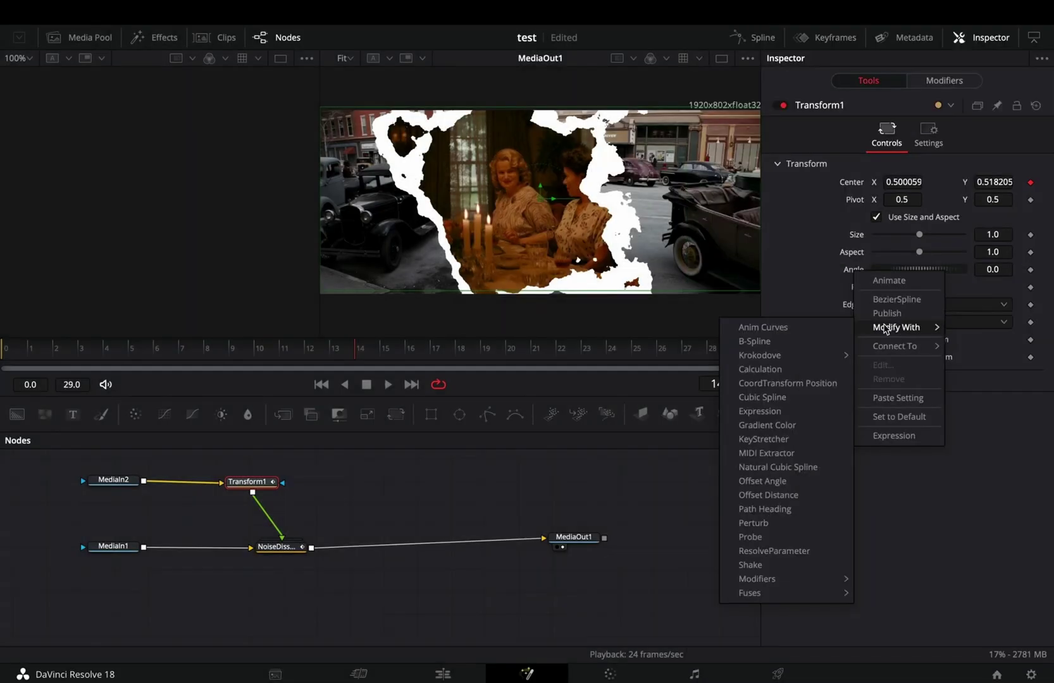
{"action": "left_click", "coordinate": [773, 565]}
{"action": "left_click", "coordinate": [914, 35]}
{"action": "left_click_drag", "start_coordinate": [852, 219], "coordinate": [838, 217]}
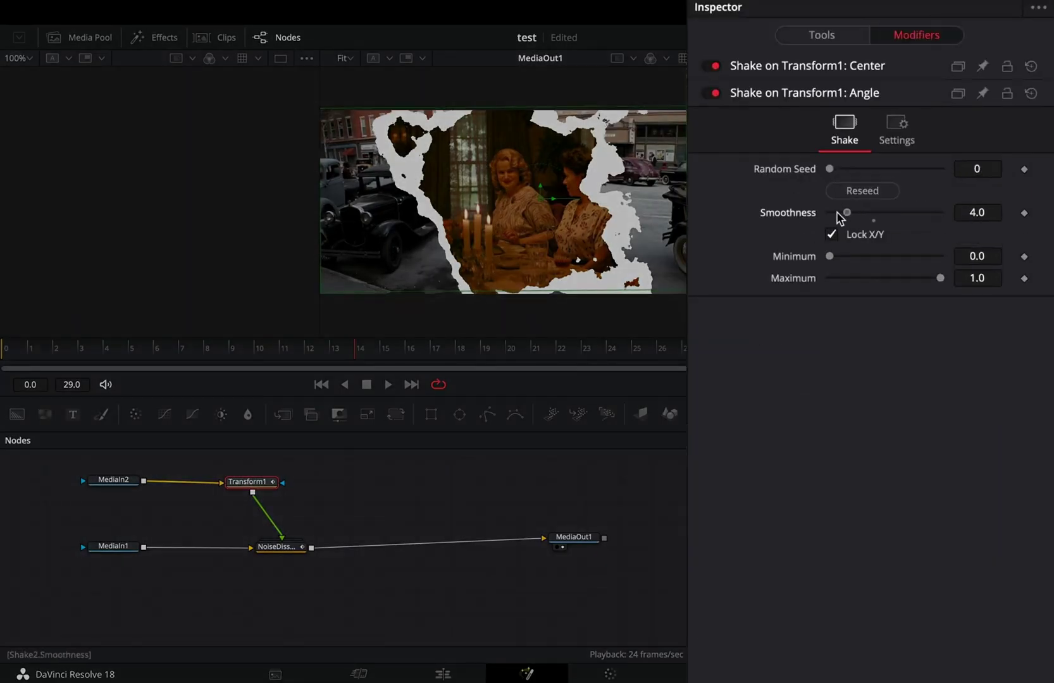
Limit the Angle shake on Transform1 to a Minimum of -2.0 and a Maximum of 2.0
{"action": "left_click", "coordinate": [988, 255]}
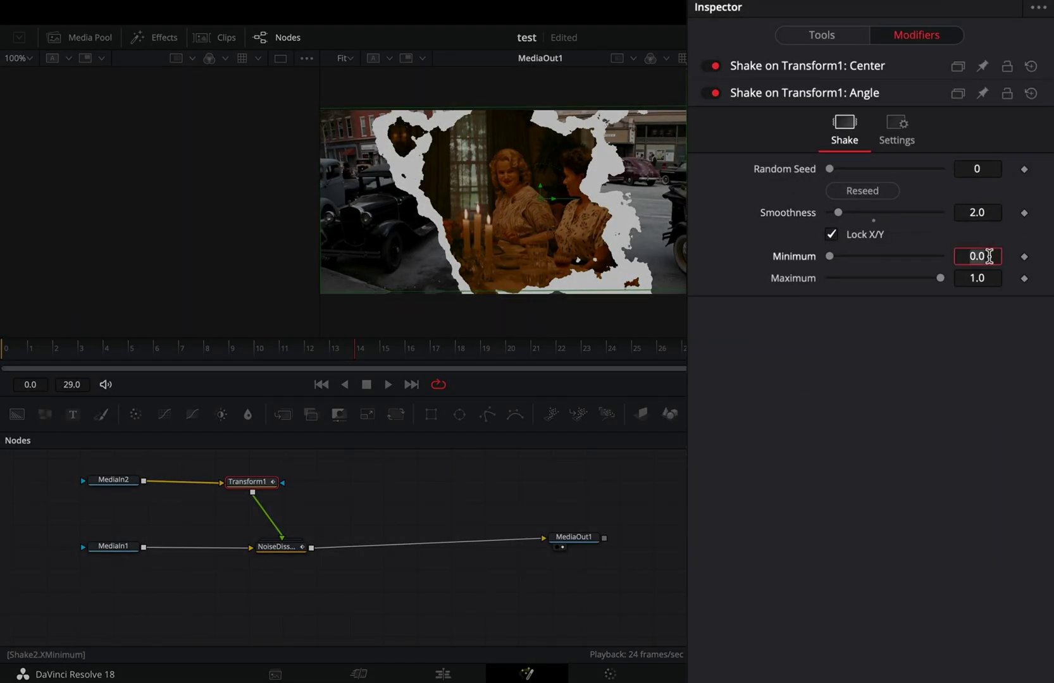
{"action": "key", "text": "Tab"}
{"action": "key", "text": "Tab"}
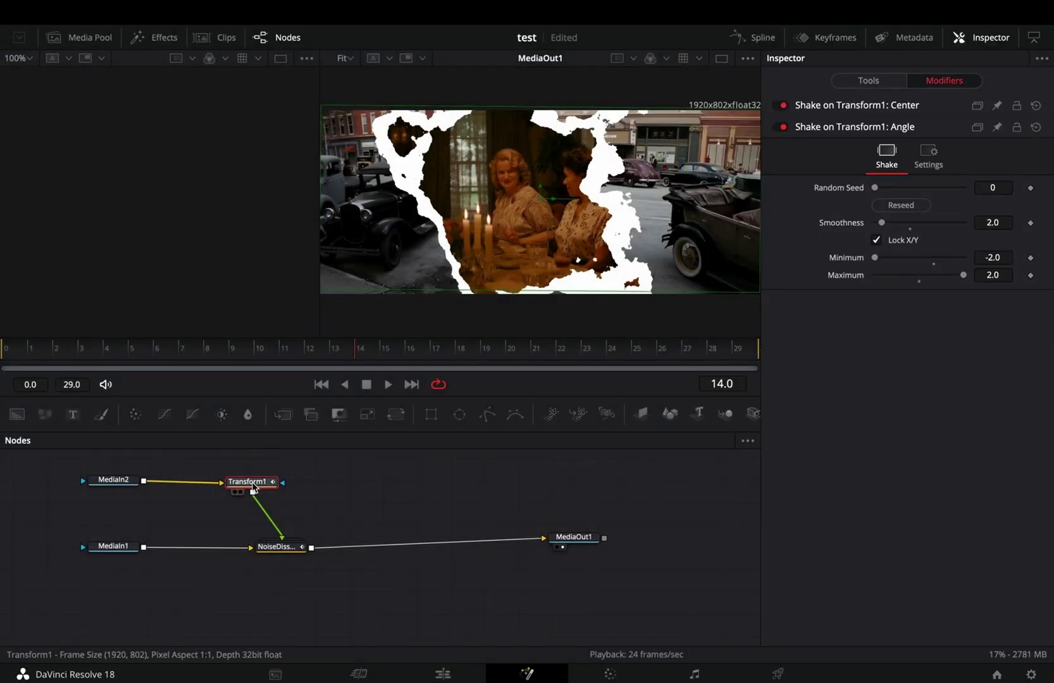
Duplicate Transform1 and insert the copy between MediaIn1 and the NoiseDissolve group
{"action": "left_click", "coordinate": [254, 487]}
{"action": "key", "text": "ctrl+c"}
{"action": "key", "text": "ctrl+v"}
{"action": "left_click_drag", "start_coordinate": [183, 514], "coordinate": [204, 554]}
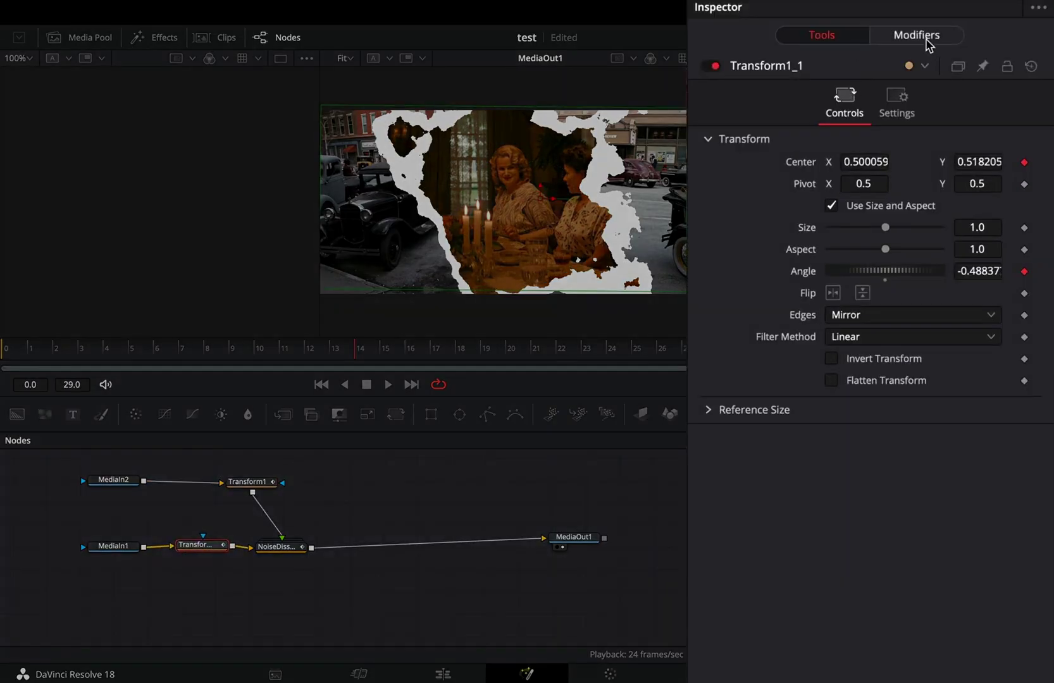
Reseed the Angle and Center shakes of Transform1_1 and play back the transition
{"action": "left_click", "coordinate": [945, 81]}
{"action": "left_click", "coordinate": [856, 191]}
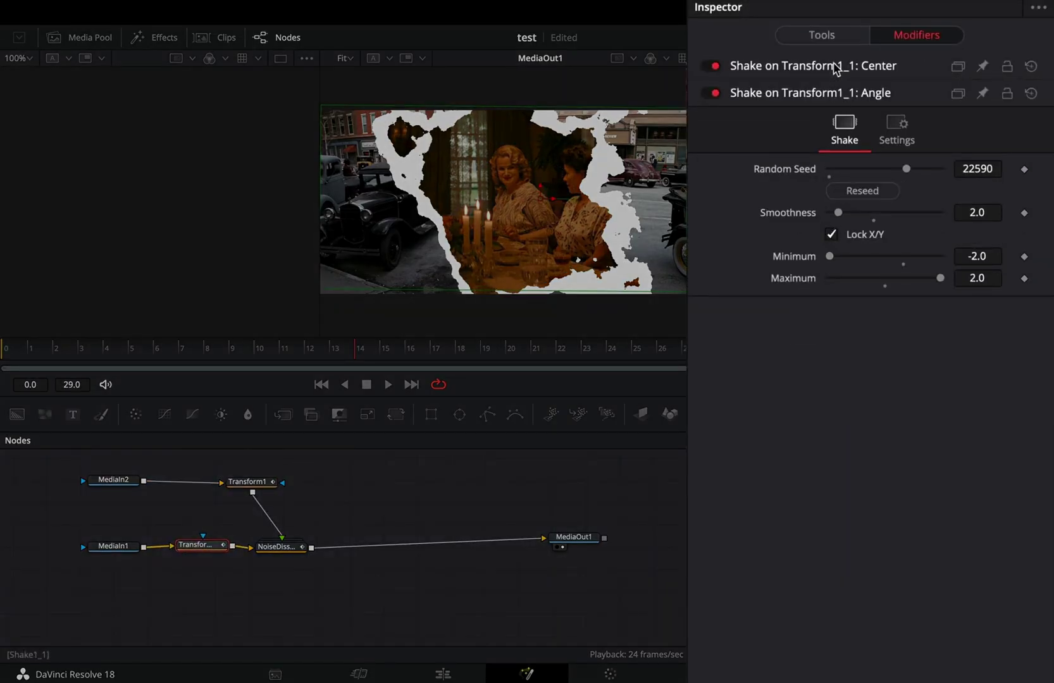
{"action": "left_click", "coordinate": [835, 67]}
{"action": "left_click", "coordinate": [855, 164]}
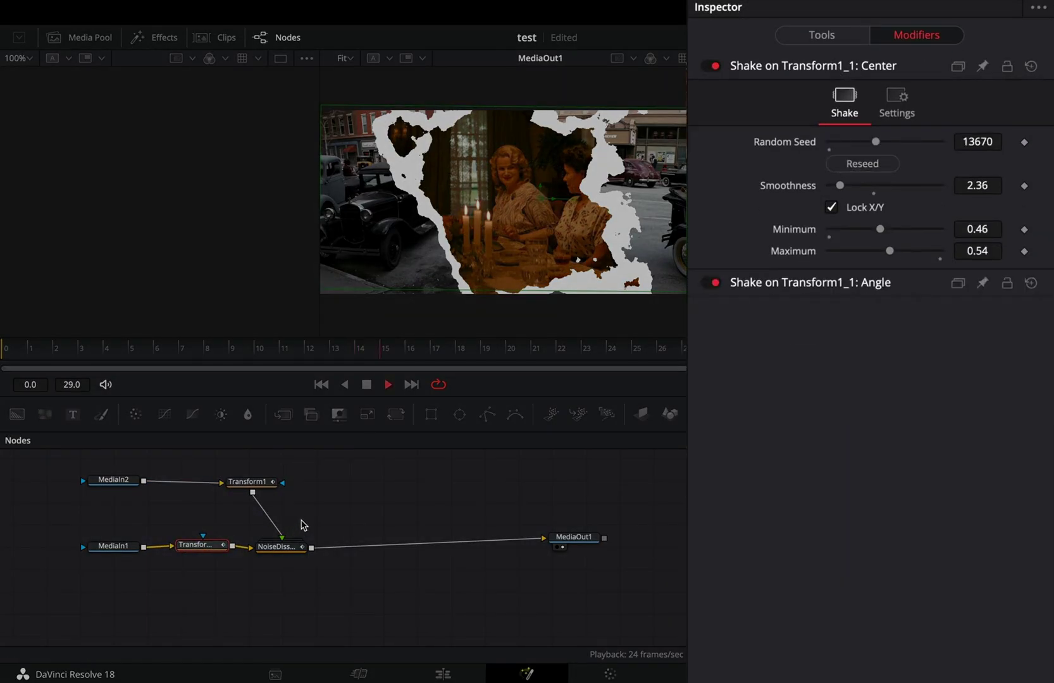
{"action": "key", "text": "space"}
Search the tools for "stop", add the match after the NoiseDissolve group and play back the result
{"action": "left_click_drag", "start_coordinate": [291, 547], "coordinate": [320, 544]}
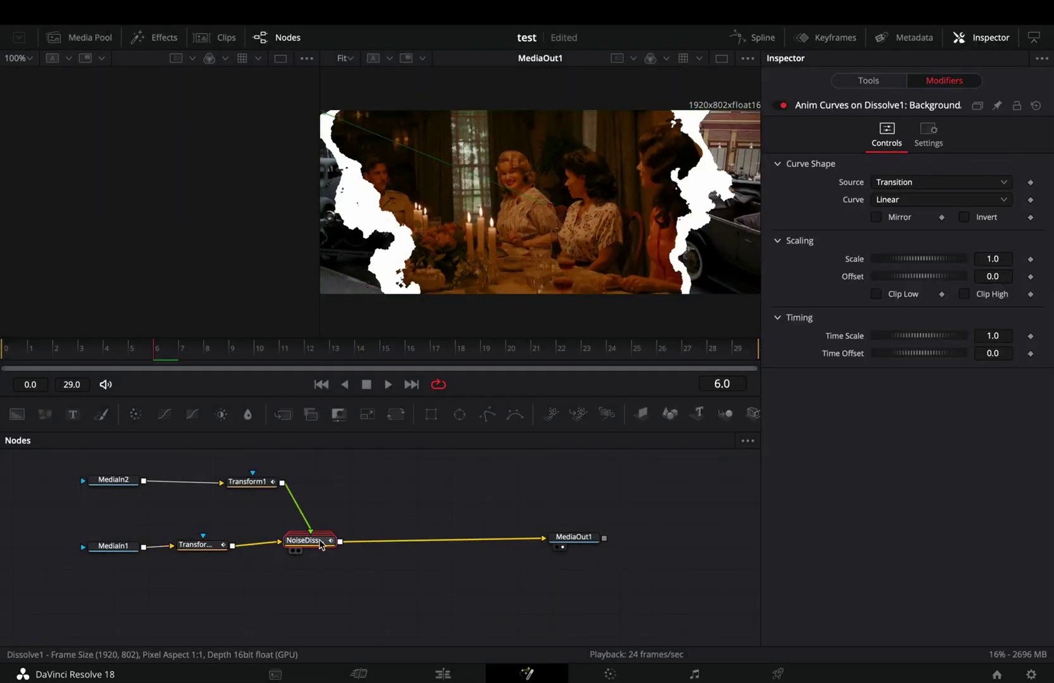
{"action": "key", "text": "shift+space"}
{"action": "type", "text": "stop"}
{"action": "key", "text": "Return"}
{"action": "key", "text": "space"}
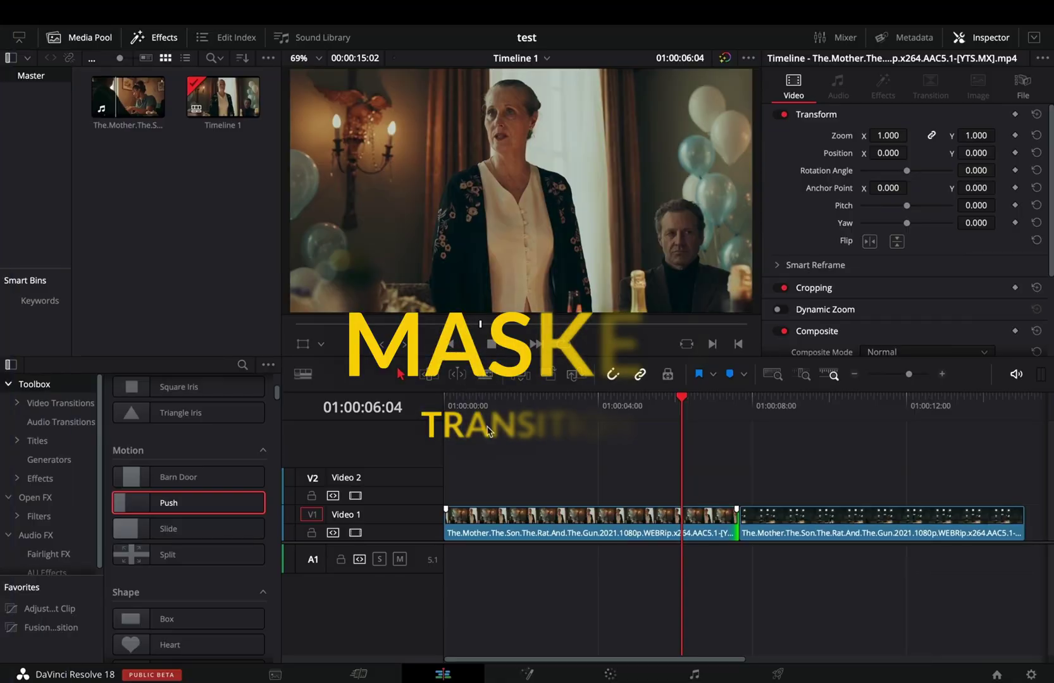
Split the first Video 1 clip at 01:00:06:04 and duplicate its short end segment onto Video 2
{"action": "left_click", "coordinate": [682, 522]}
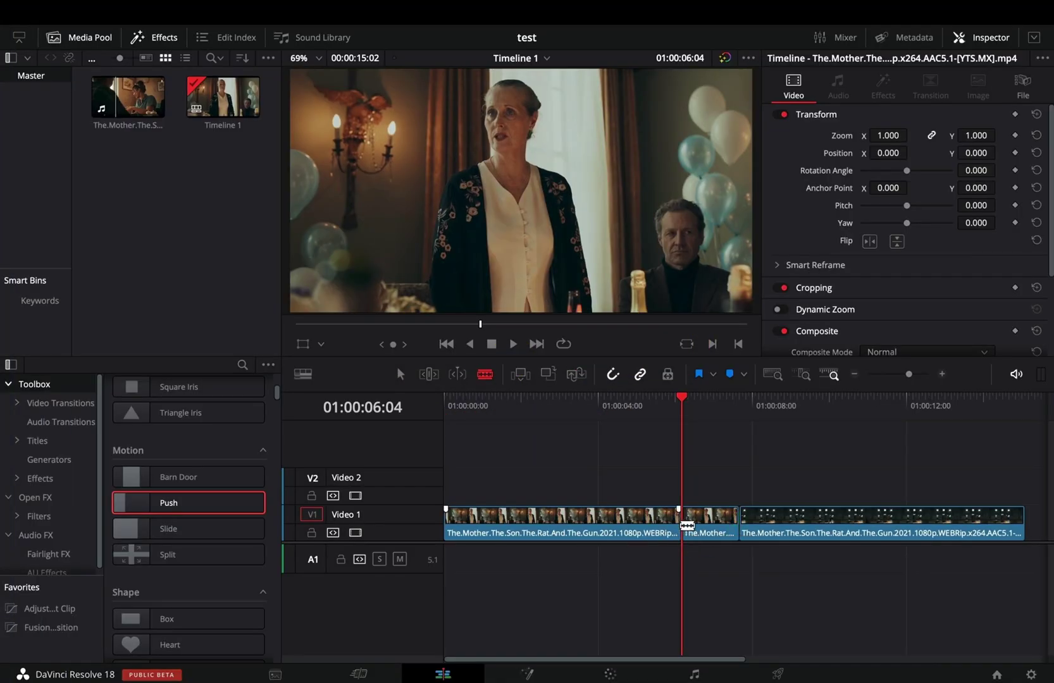
{"action": "left_click", "coordinate": [401, 374]}
{"action": "left_click", "coordinate": [723, 529]}
{"action": "left_click_drag", "start_coordinate": [724, 529], "coordinate": [718, 495]}
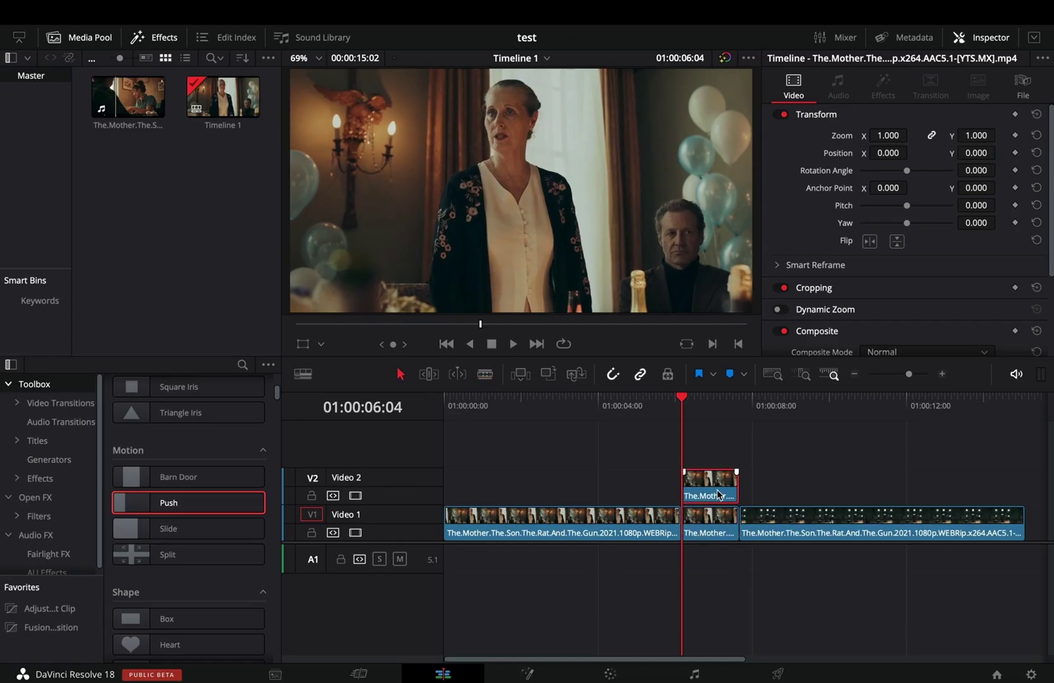
On the Color page, mask the standing woman in the Video 2 clip with a Person Magic Mask and track it forward
{"action": "left_click", "coordinate": [609, 673]}
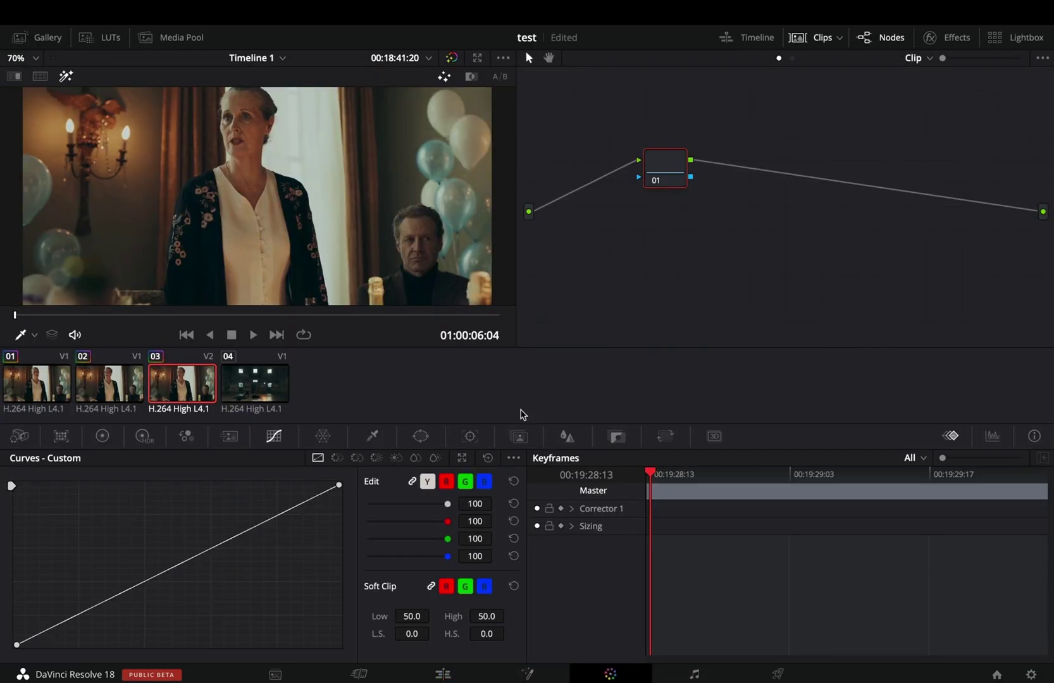
{"action": "left_click", "coordinate": [516, 435]}
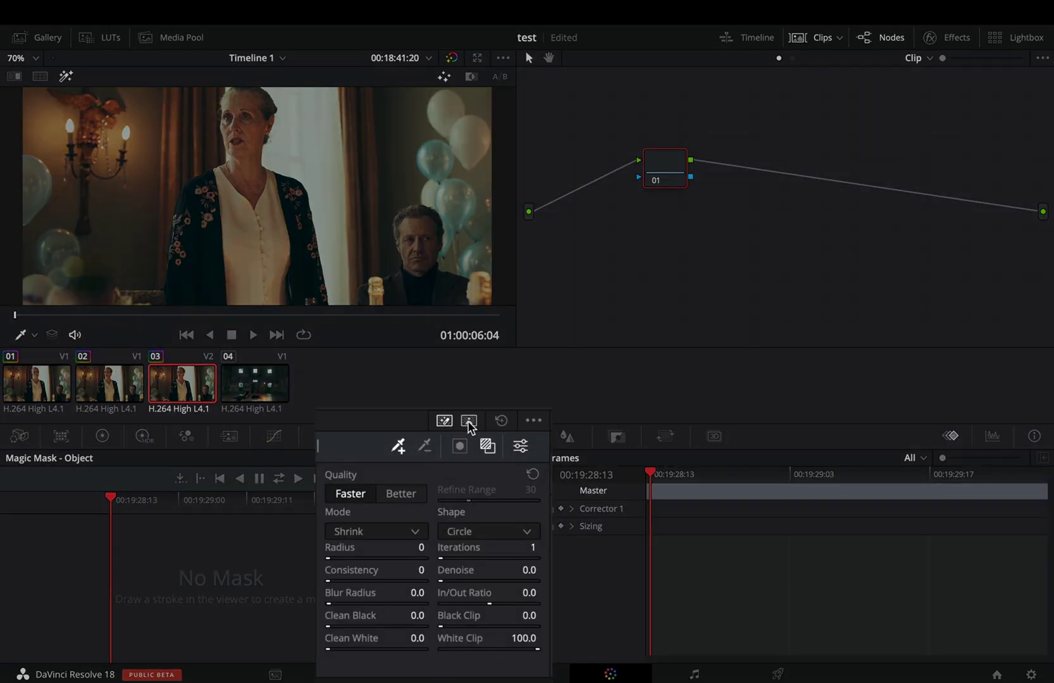
{"action": "left_click", "coordinate": [469, 421]}
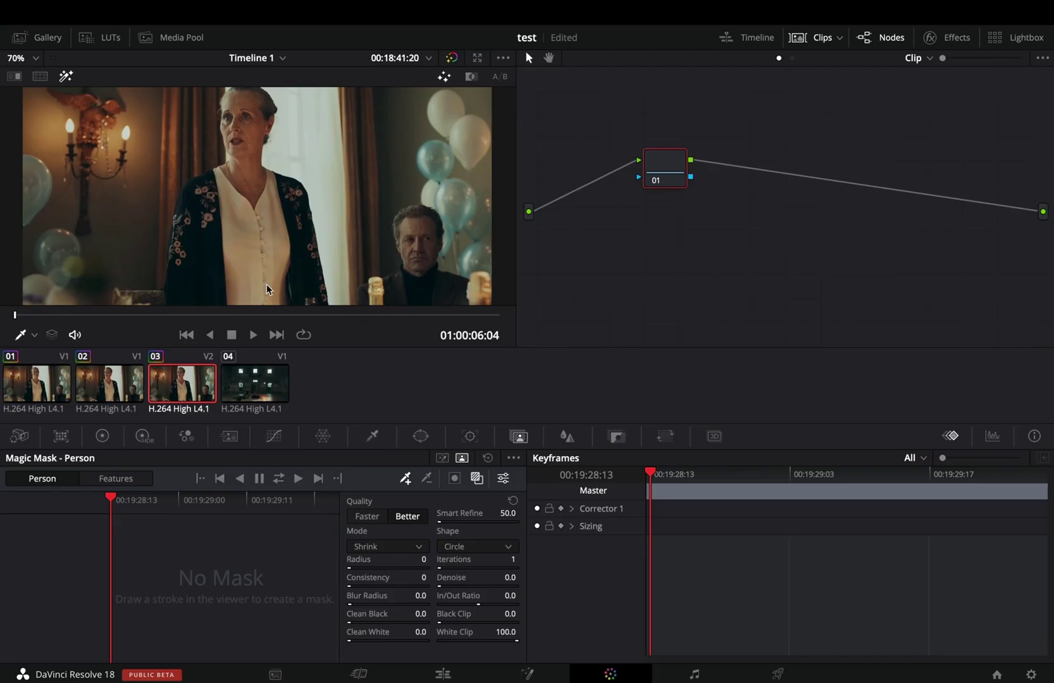
{"action": "left_click_drag", "start_coordinate": [251, 256], "coordinate": [247, 291]}
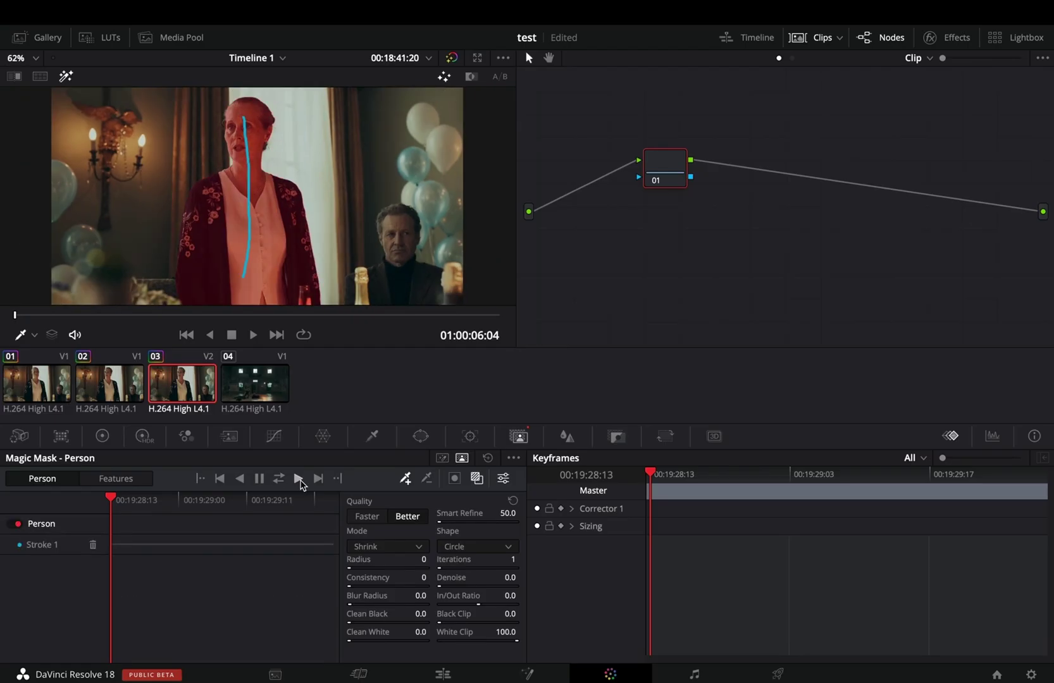
{"action": "left_click", "coordinate": [298, 479]}
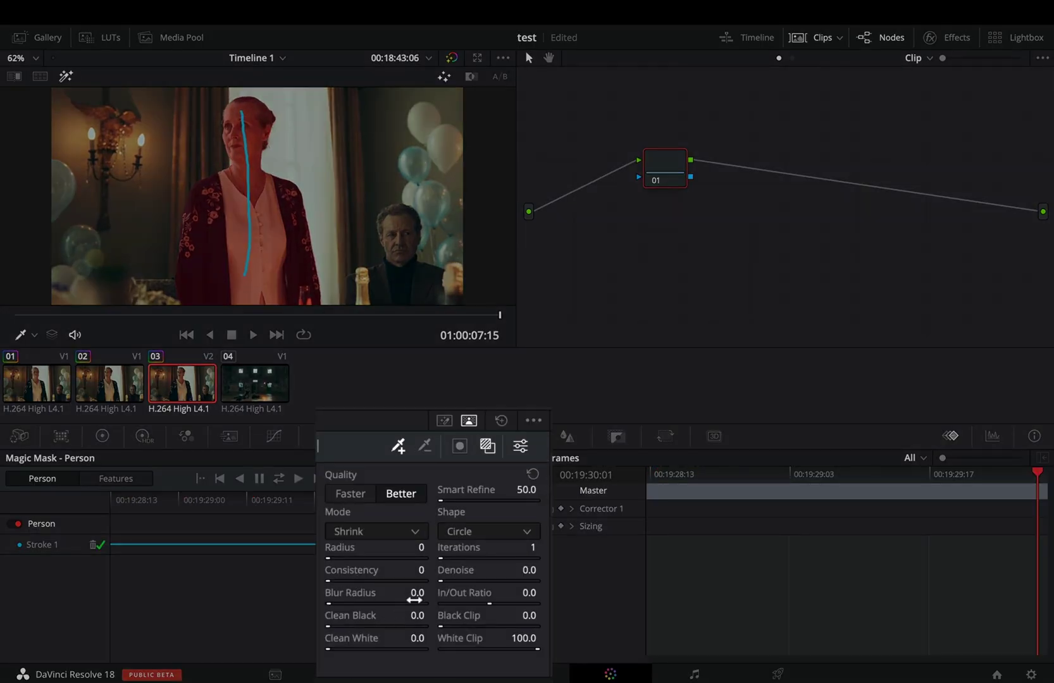
Set the Magic Mask's Blur Radius to 5.0 and connect node 01's mask output to a new alpha output
{"action": "left_click", "coordinate": [417, 592]}
{"action": "right_click", "coordinate": [1020, 253]}
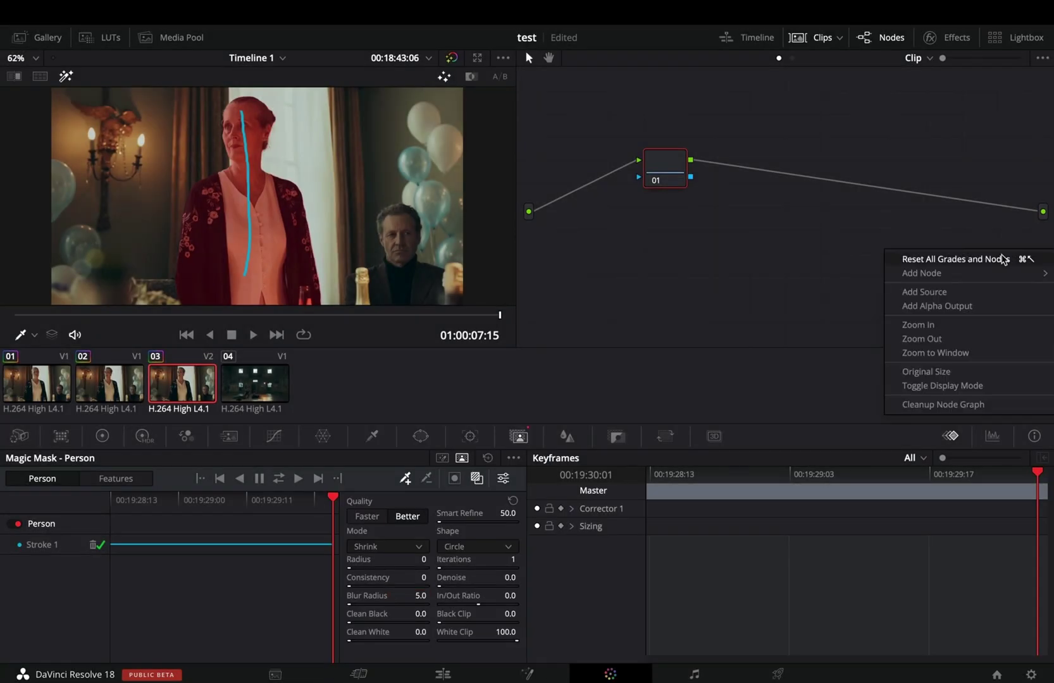
{"action": "left_click", "coordinate": [957, 307]}
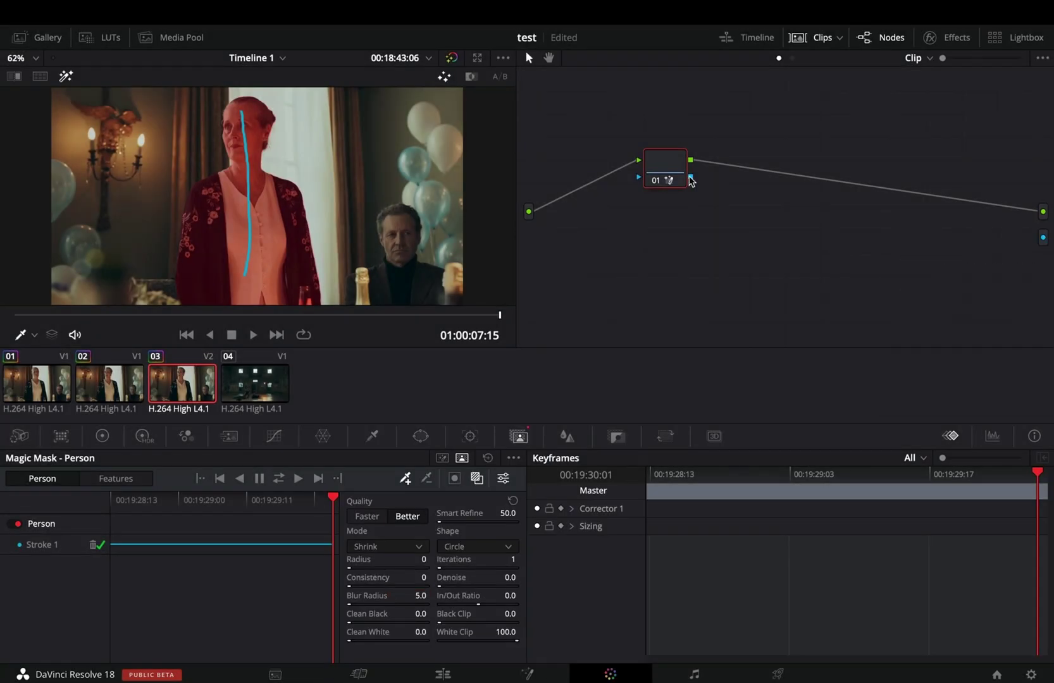
{"action": "left_click_drag", "start_coordinate": [1045, 243], "coordinate": [1044, 238]}
Back on the Edit page, render the Video 2 clip in place as QuickTime Apple ProRes 4444
{"action": "left_click", "coordinate": [442, 673]}
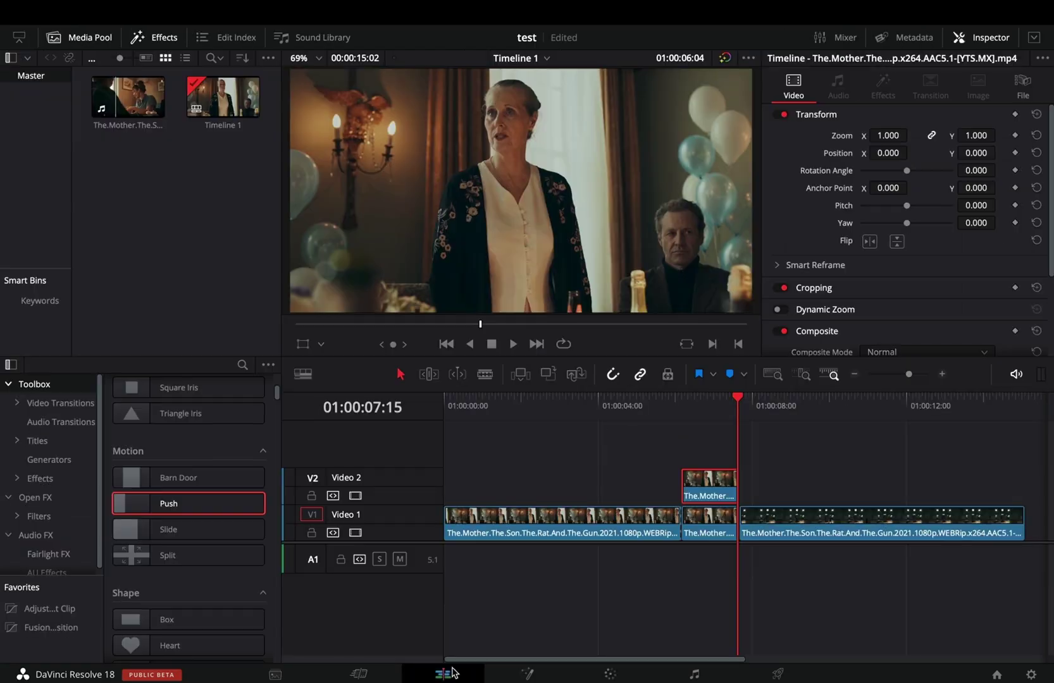
{"action": "left_click", "coordinate": [715, 405]}
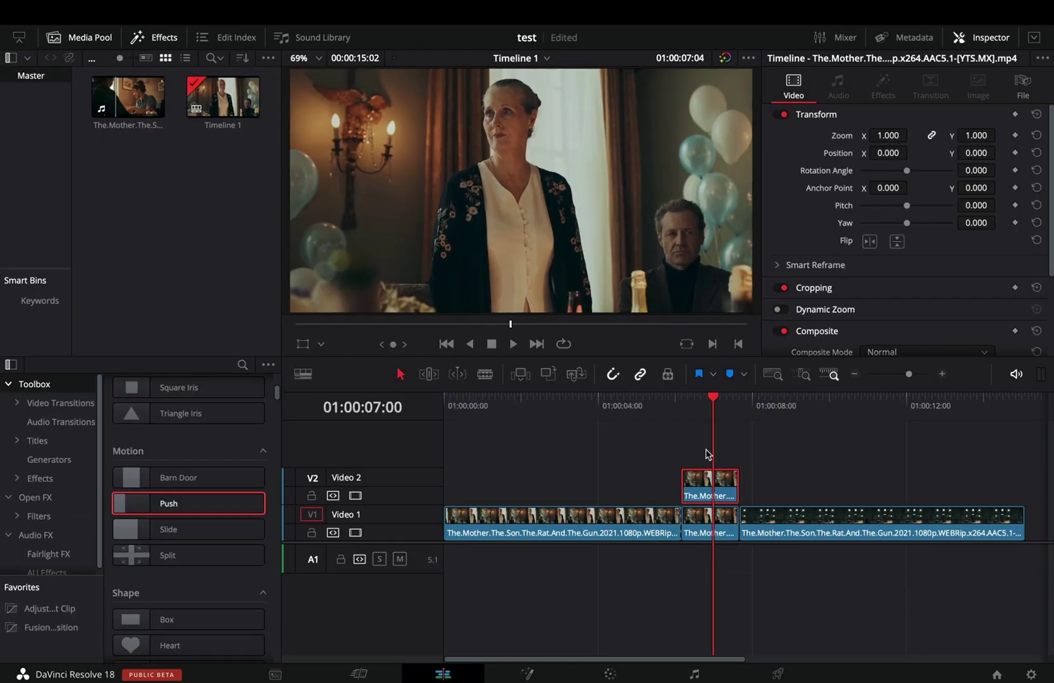
{"action": "right_click", "coordinate": [707, 492]}
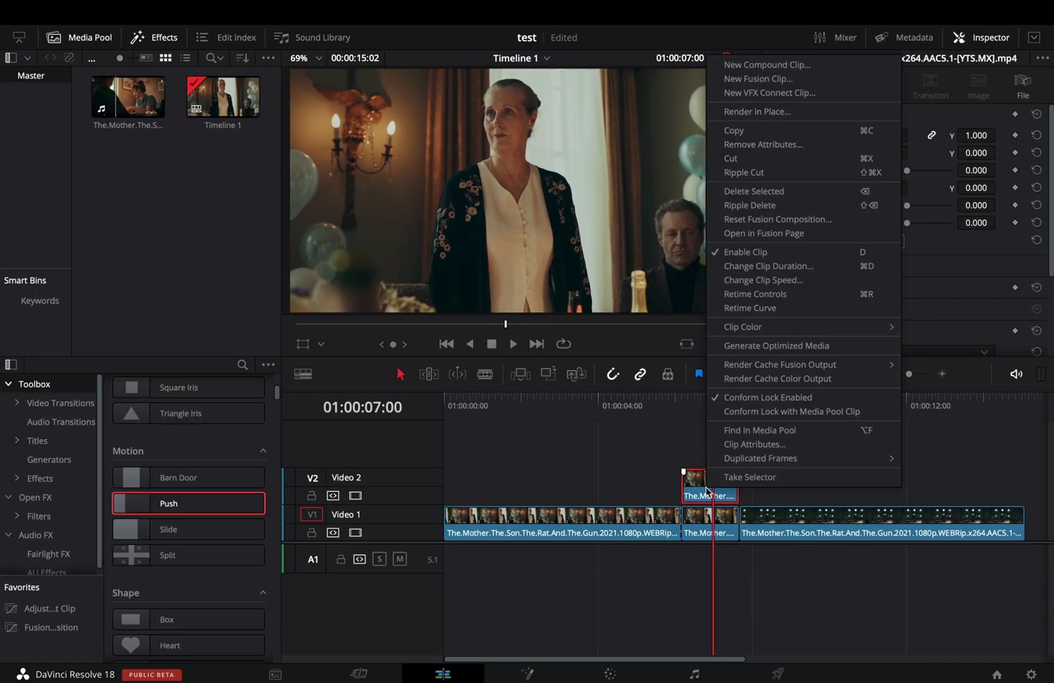
{"action": "left_click", "coordinate": [829, 114]}
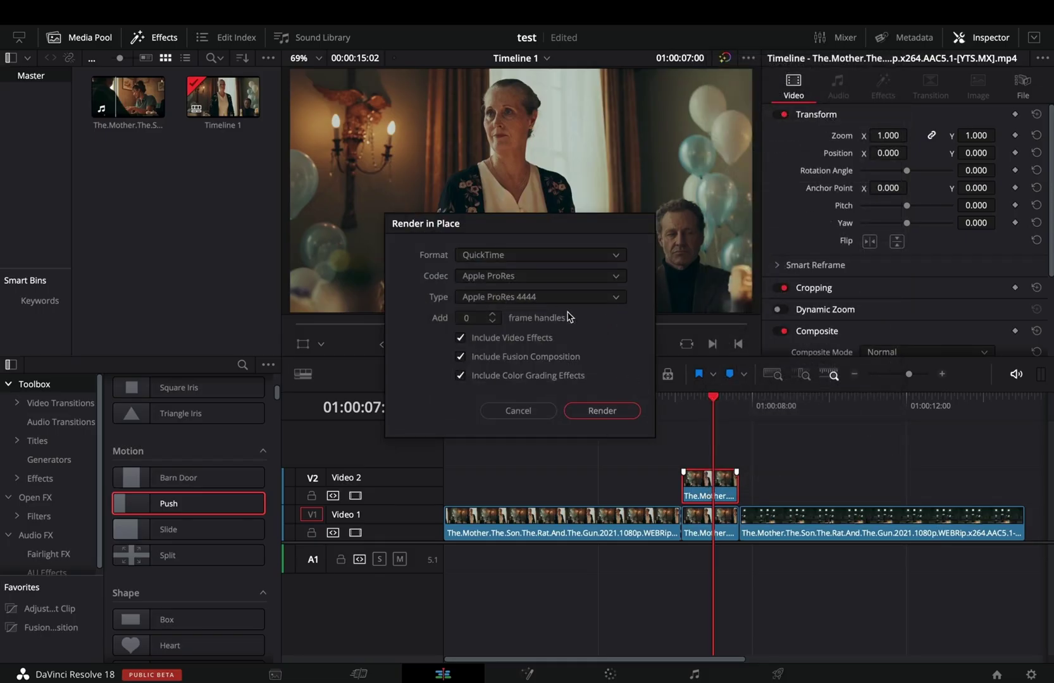
{"action": "left_click", "coordinate": [602, 411]}
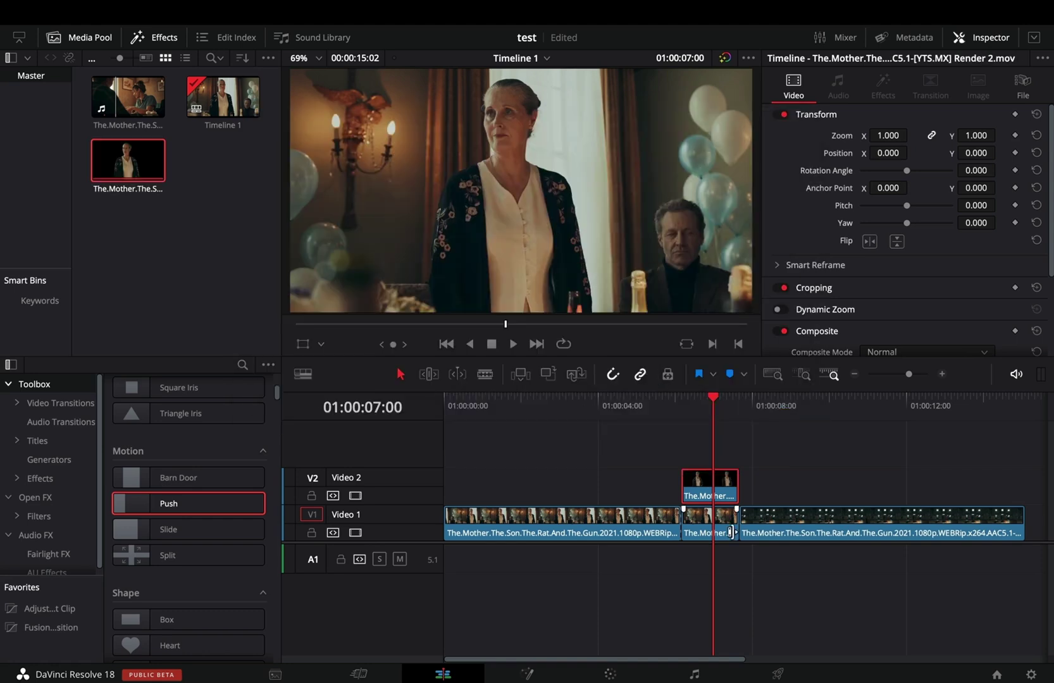
Trim the end of the short Video 1 segment to 01:00:07:00 and move the last clip up against it
{"action": "left_click_drag", "start_coordinate": [737, 526], "coordinate": [715, 521]}
{"action": "left_click_drag", "start_coordinate": [780, 530], "coordinate": [755, 530]}
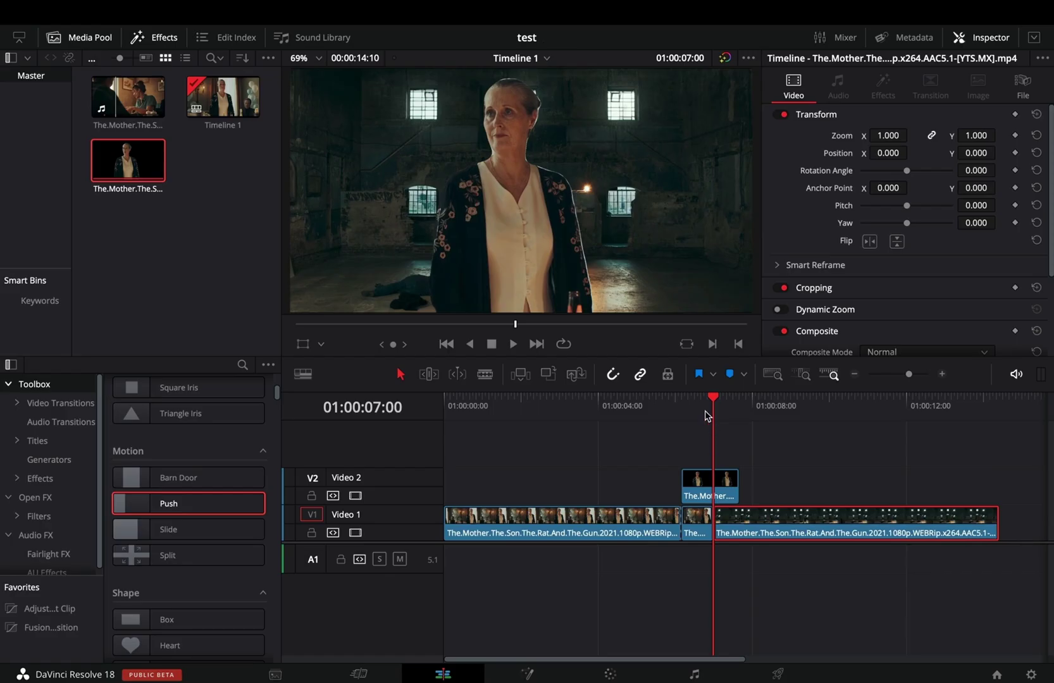
Add the Slide Right Fusion transition to the Video 1 cut at 01:00:07:00
{"action": "scroll", "coordinate": [183, 500], "scroll_direction": "down", "scroll_amount": 20}
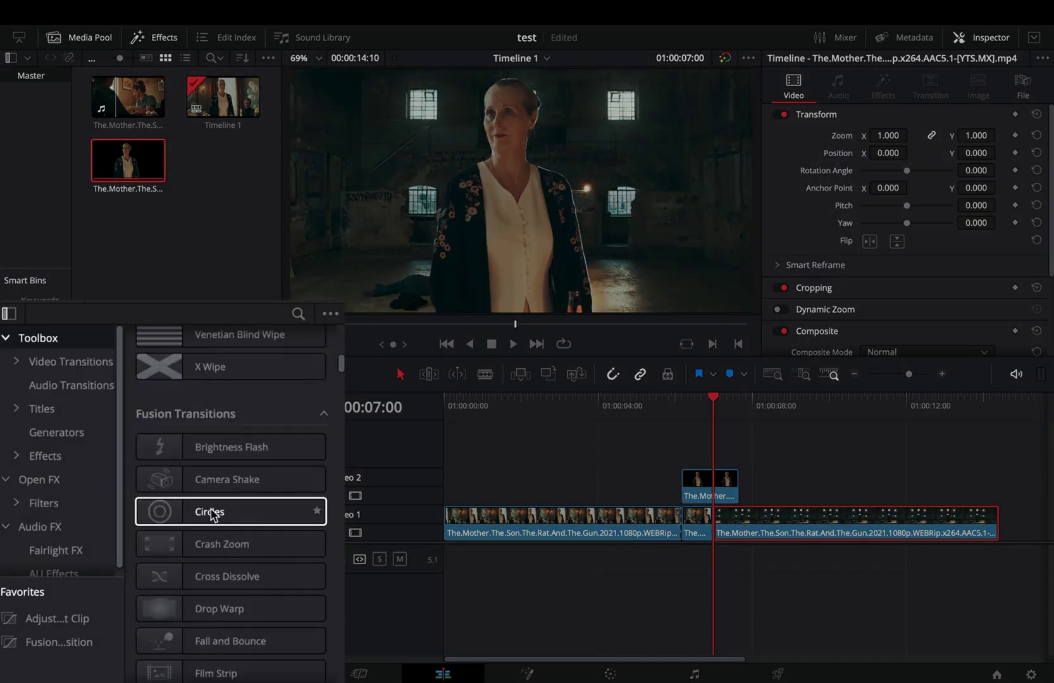
{"action": "scroll", "coordinate": [216, 500], "scroll_direction": "down", "scroll_amount": 6}
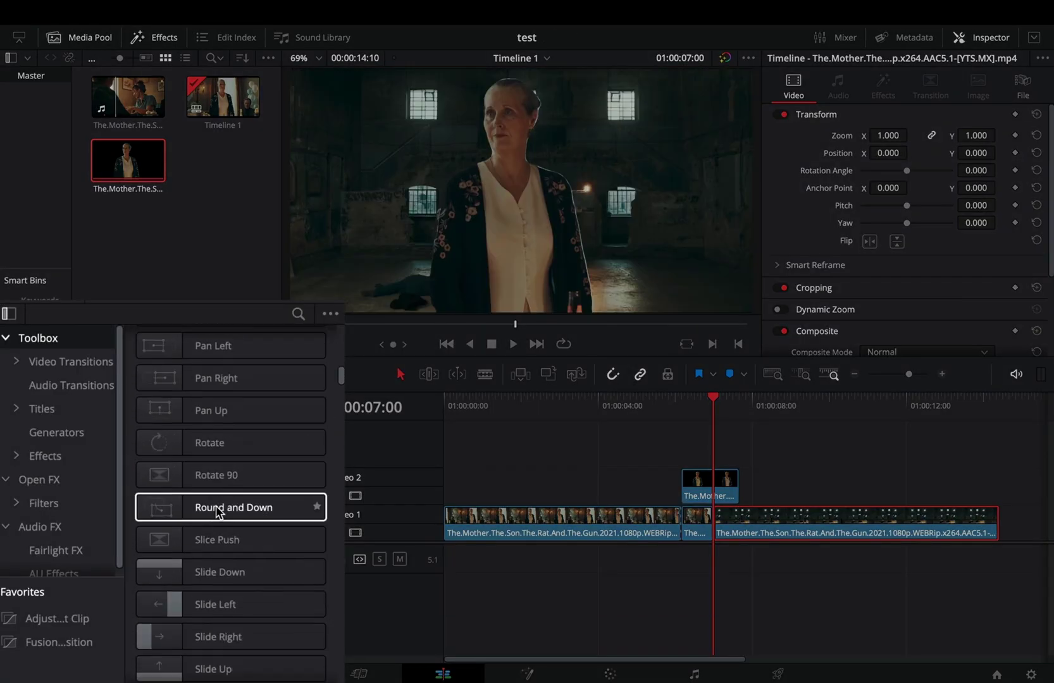
{"action": "left_click_drag", "start_coordinate": [215, 617], "coordinate": [712, 526]}
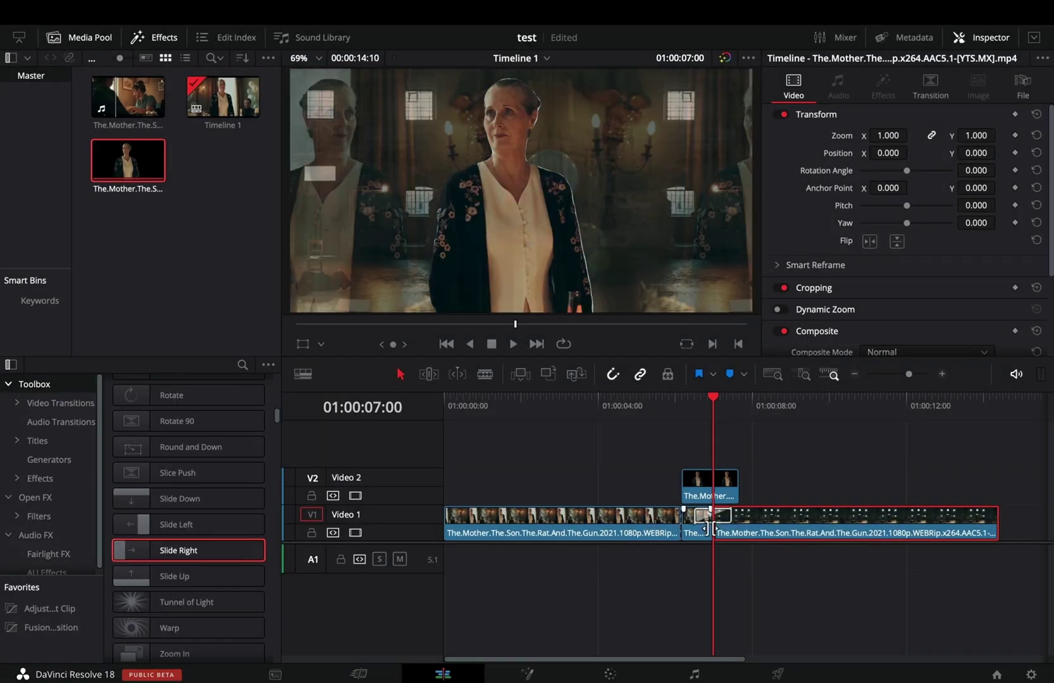
Enable Motion Blur on the Slide Right transition with Quality 10 and Shutter Angle 360
{"action": "left_click", "coordinate": [701, 522]}
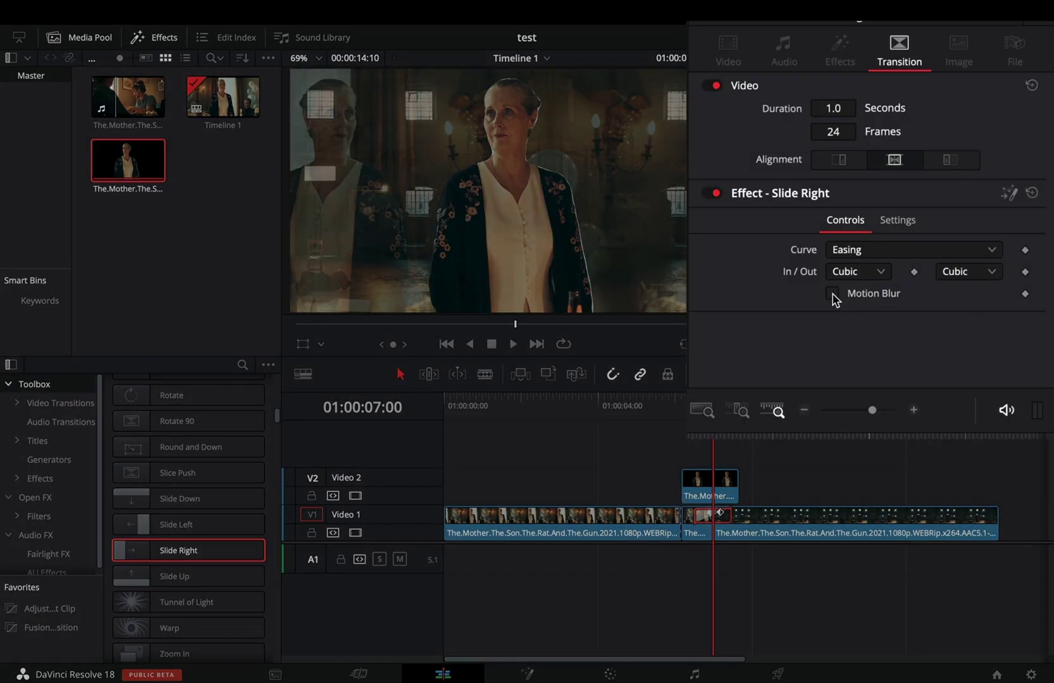
{"action": "left_click", "coordinate": [833, 294]}
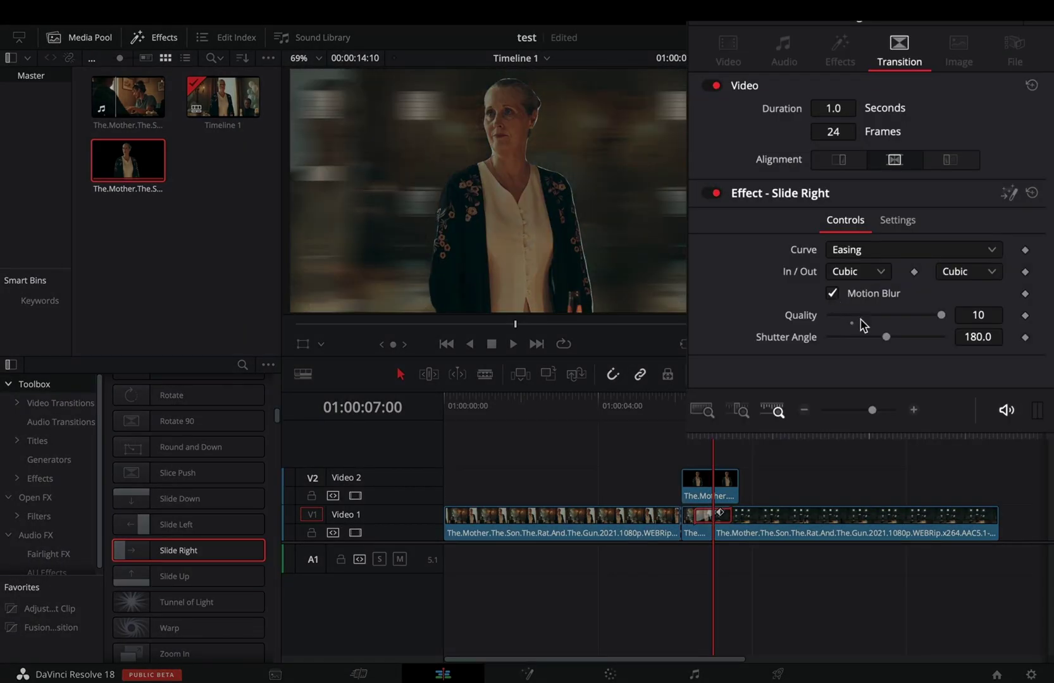
{"action": "left_click_drag", "start_coordinate": [886, 337], "coordinate": [983, 351]}
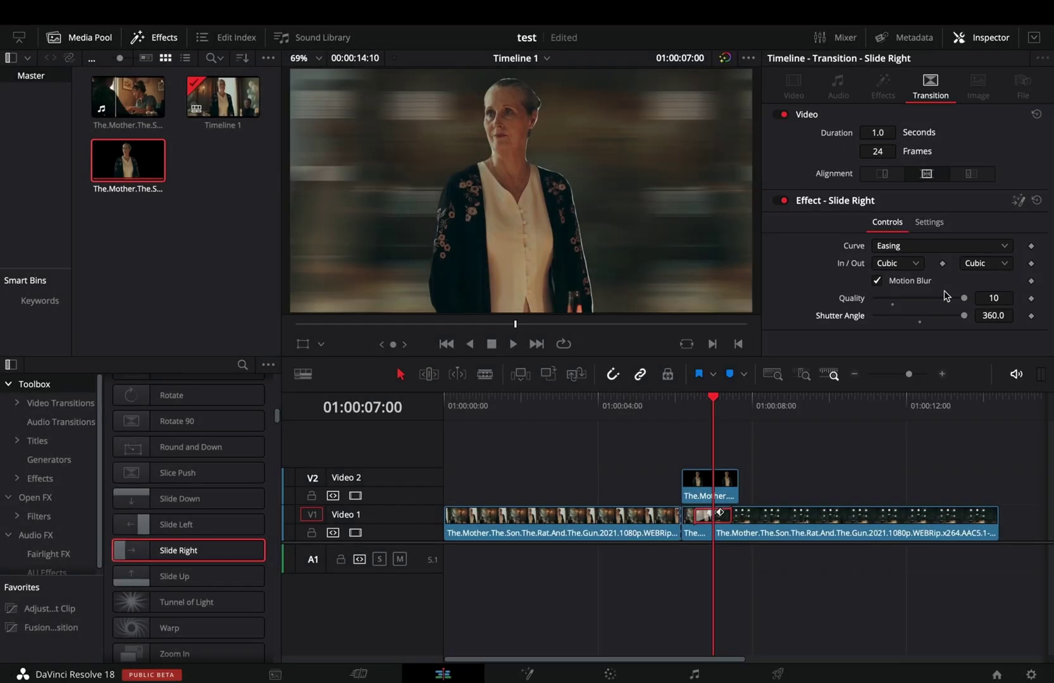
Set both the In and Out easing of the Slide Right transition to Expo
{"action": "left_click", "coordinate": [919, 265]}
{"action": "left_click", "coordinate": [886, 297]}
{"action": "left_click", "coordinate": [985, 263]}
{"action": "left_click", "coordinate": [974, 297]}
{"action": "left_click", "coordinate": [905, 263]}
{"action": "left_click", "coordinate": [889, 375]}
{"action": "left_click", "coordinate": [998, 264]}
{"action": "left_click", "coordinate": [973, 375]}
Add a Push transition to the end of the rendered Video 2 clip and select it
{"action": "scroll", "coordinate": [171, 474], "scroll_direction": "up", "scroll_amount": 5}
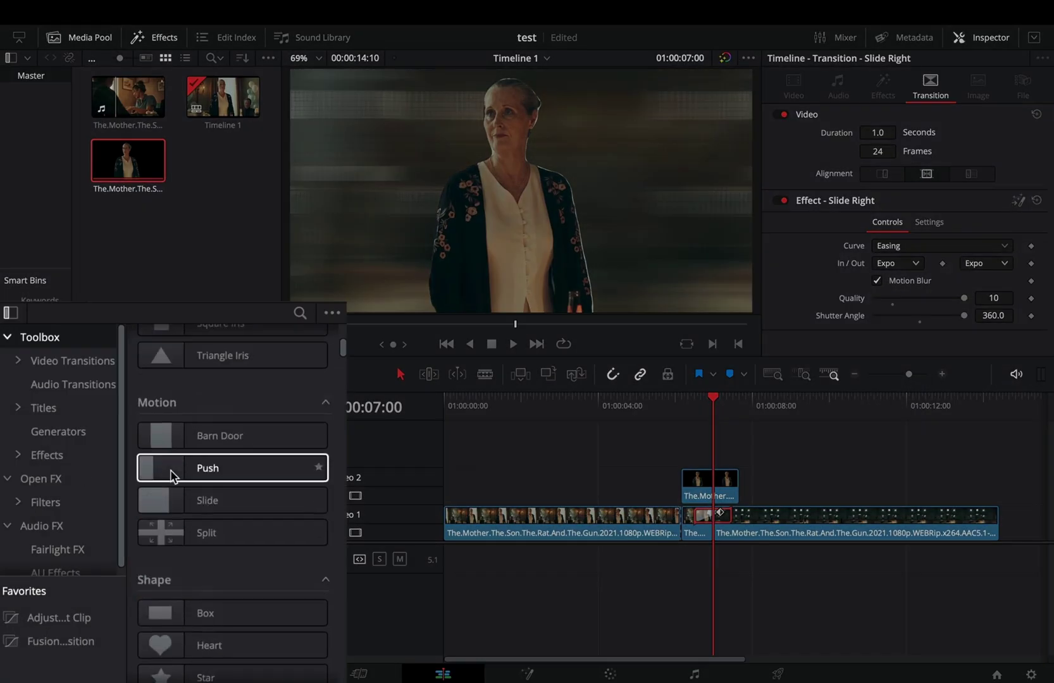
{"action": "scroll", "coordinate": [172, 476], "scroll_direction": "down", "scroll_amount": 3}
{"action": "left_click_drag", "start_coordinate": [158, 500], "coordinate": [721, 487]}
{"action": "left_click", "coordinate": [724, 484]}
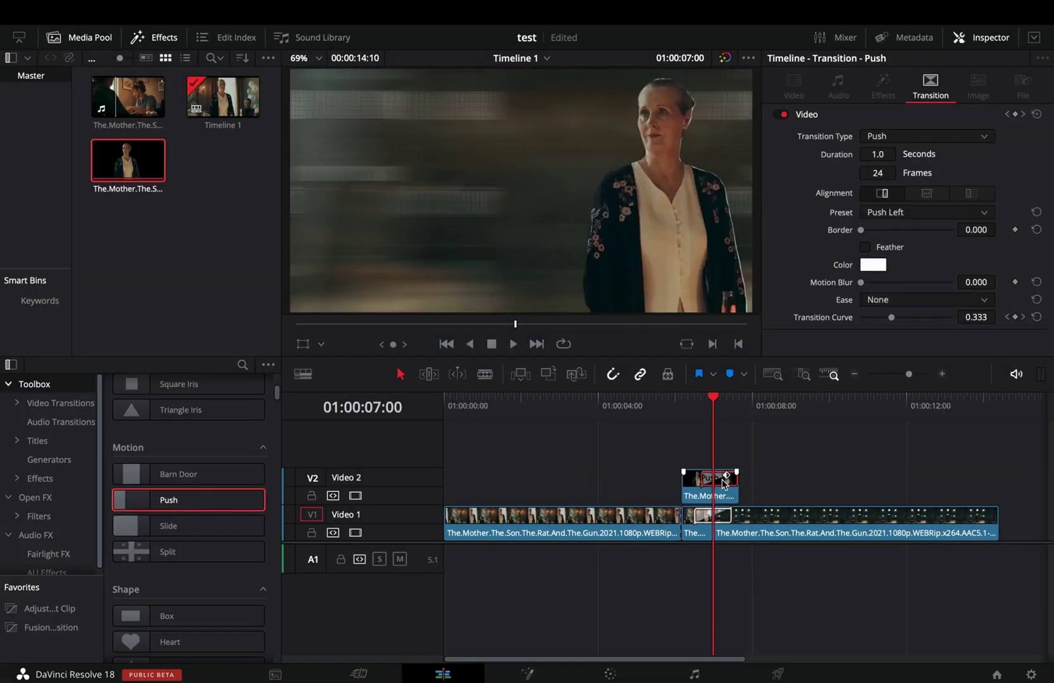
Set the Push transition's duration to 6 frames and its preset to Push Down
{"action": "left_click", "coordinate": [885, 172]}
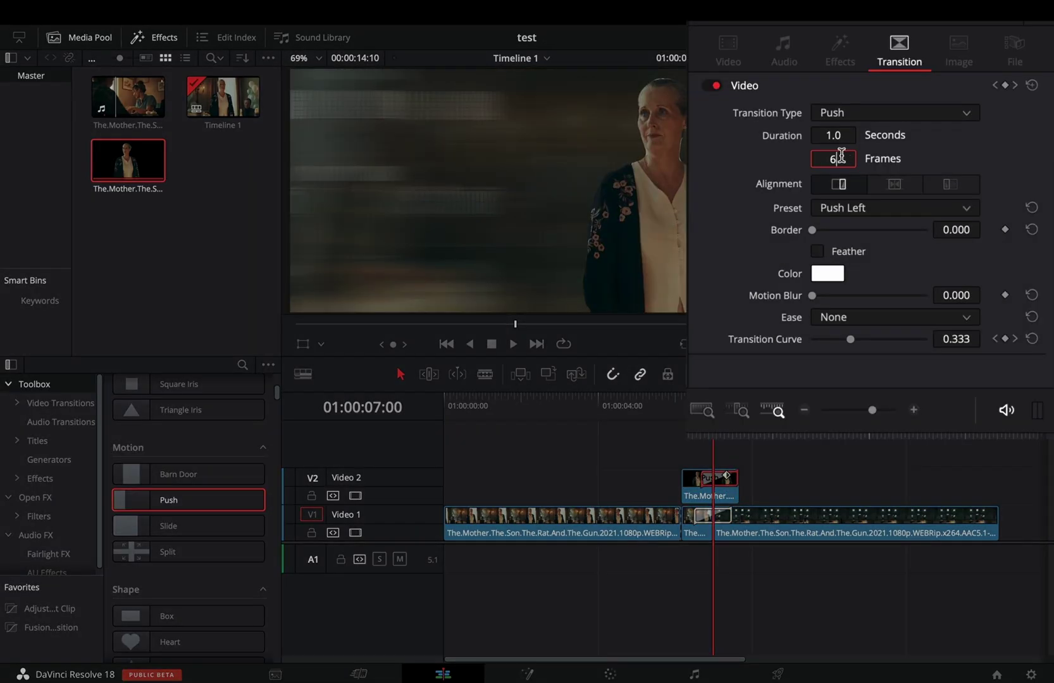
{"action": "key", "text": "Return"}
{"action": "left_click", "coordinate": [879, 207]}
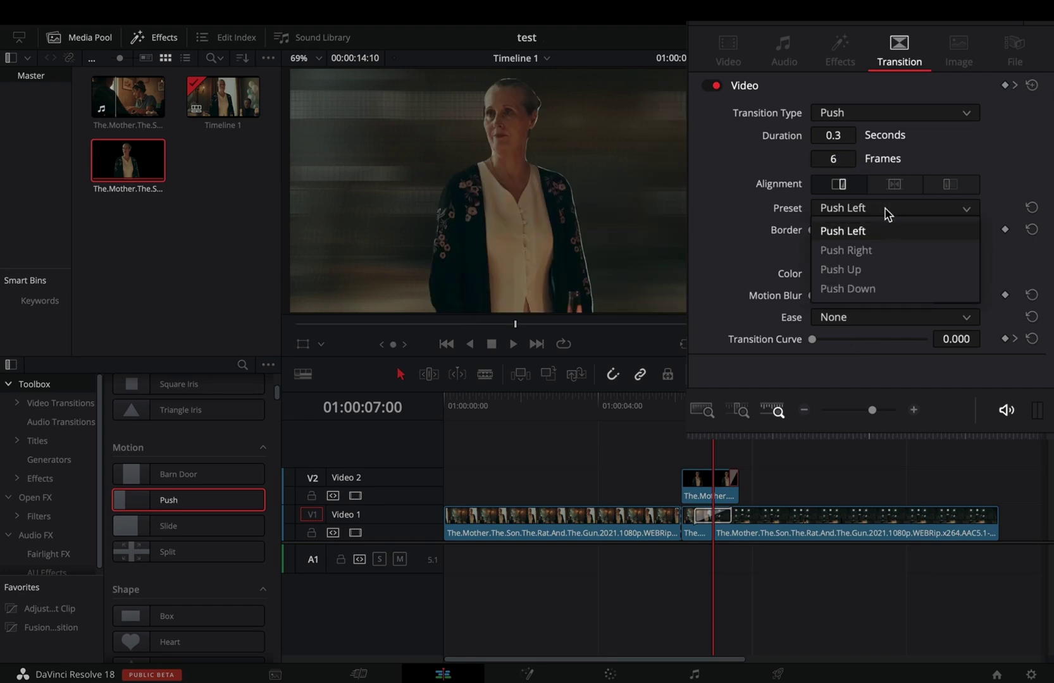
{"action": "left_click", "coordinate": [875, 286]}
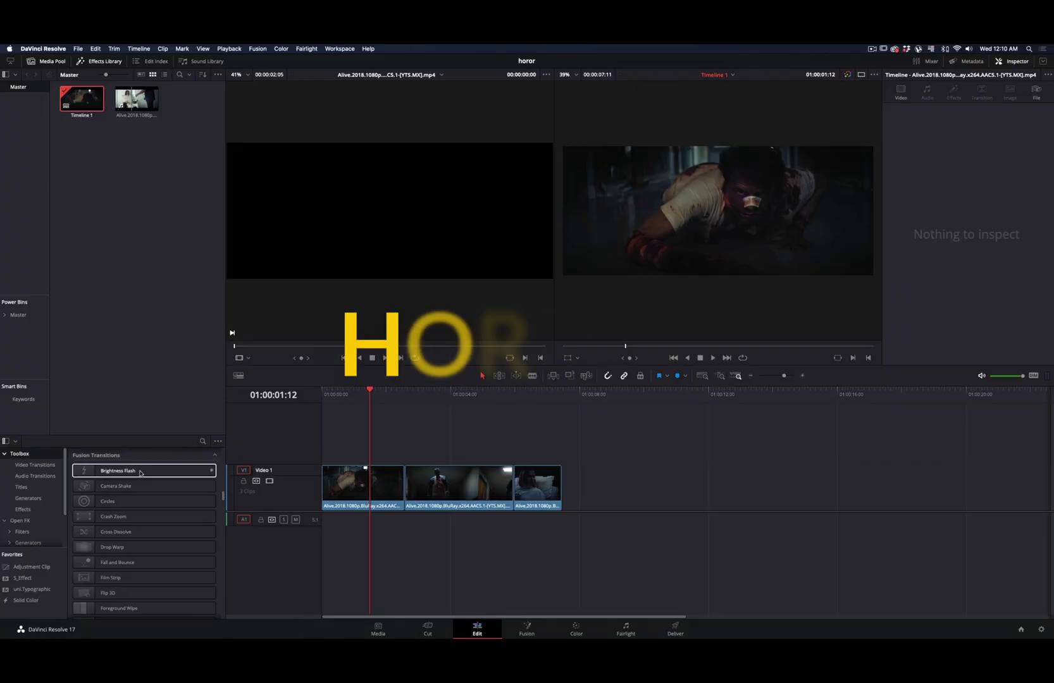
Add the Brightness Flash Fusion transition to the first cut on Video 1 and open it in Fusion
{"action": "left_click_drag", "start_coordinate": [123, 472], "coordinate": [403, 479]}
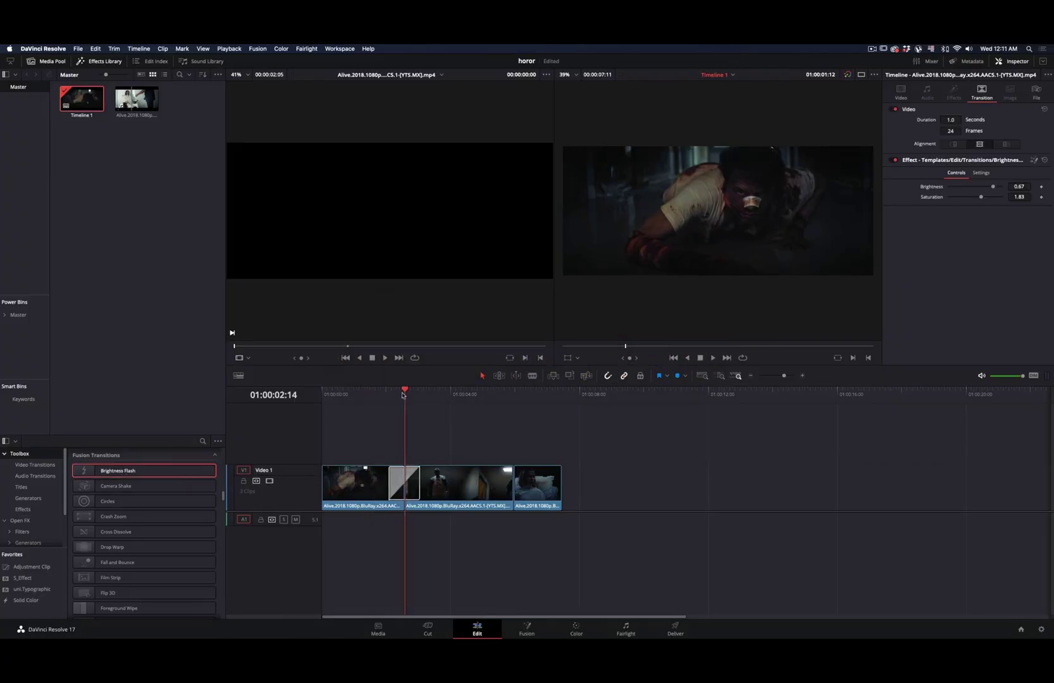
{"action": "right_click", "coordinate": [398, 486]}
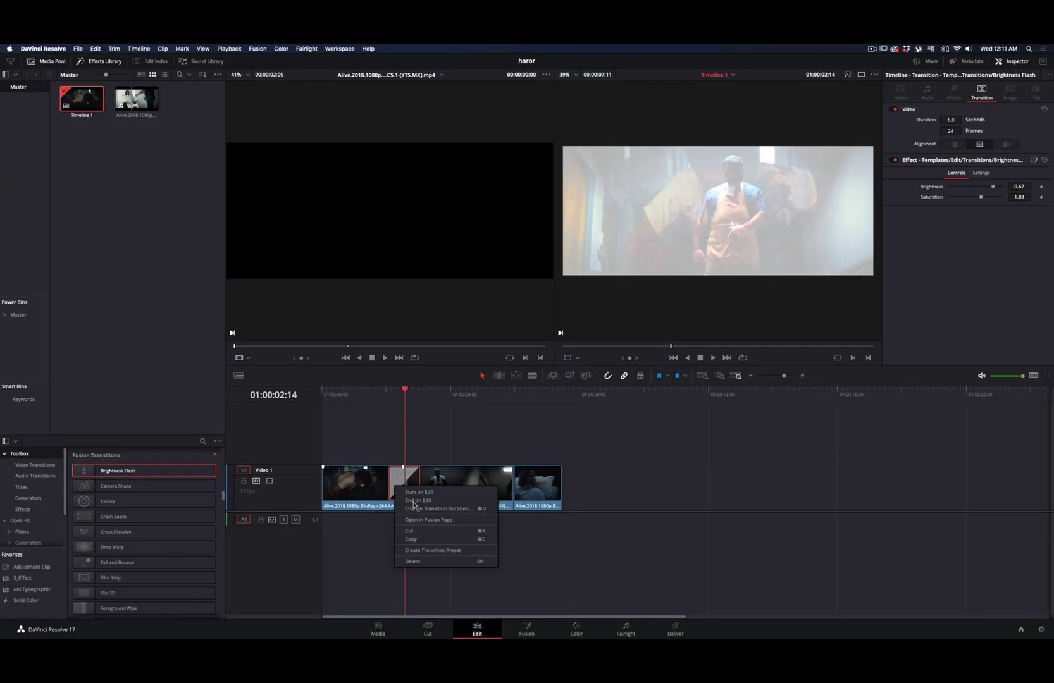
{"action": "left_click", "coordinate": [433, 521]}
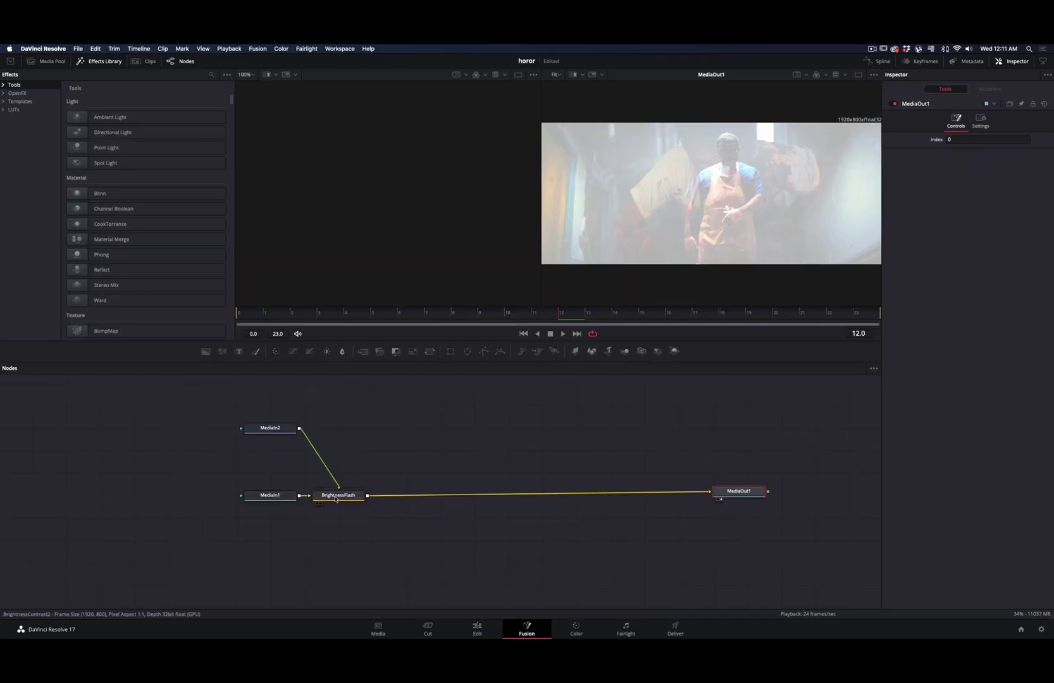
Expand the BrightnessFlash group and delete the BrightnessContrast2 node inside it
{"action": "double_click", "coordinate": [339, 495]}
{"action": "left_click_drag", "start_coordinate": [352, 483], "coordinate": [426, 487]}
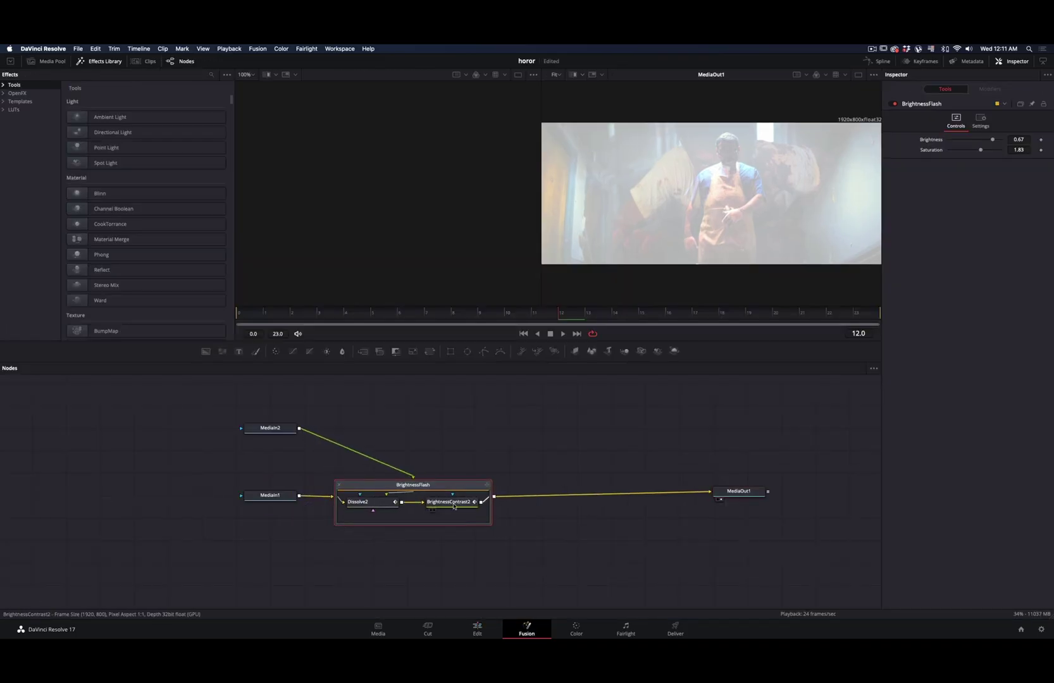
{"action": "left_click", "coordinate": [448, 502]}
{"action": "key", "text": "Delete"}
Set Dissolve2's operation to Additive Dissolve and both the In and Out easing of its Anim Curves modifier to Expo
{"action": "left_click", "coordinate": [933, 150]}
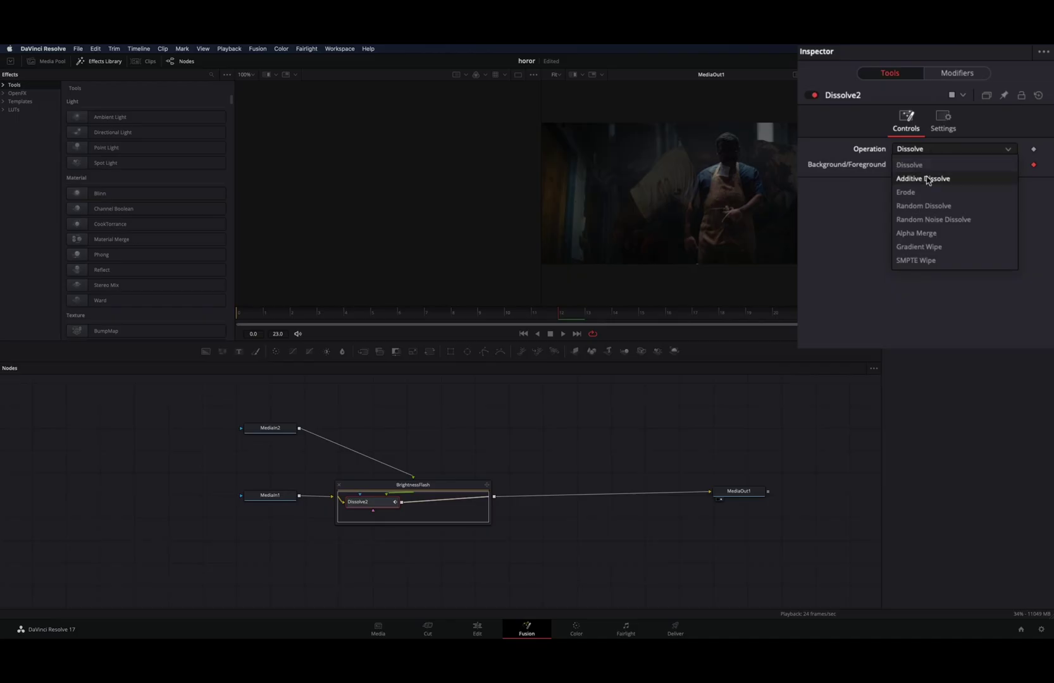
{"action": "left_click", "coordinate": [927, 179]}
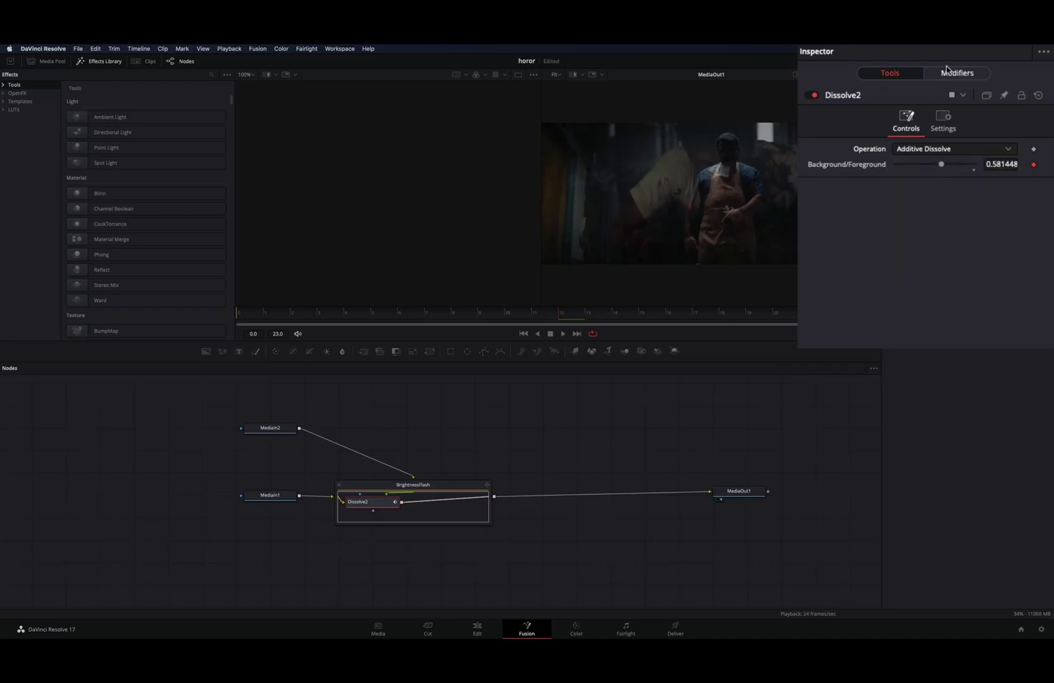
{"action": "left_click", "coordinate": [949, 73]}
{"action": "left_click", "coordinate": [914, 194]}
{"action": "left_click", "coordinate": [914, 291]}
{"action": "left_click", "coordinate": [992, 195]}
{"action": "left_click", "coordinate": [982, 292]}
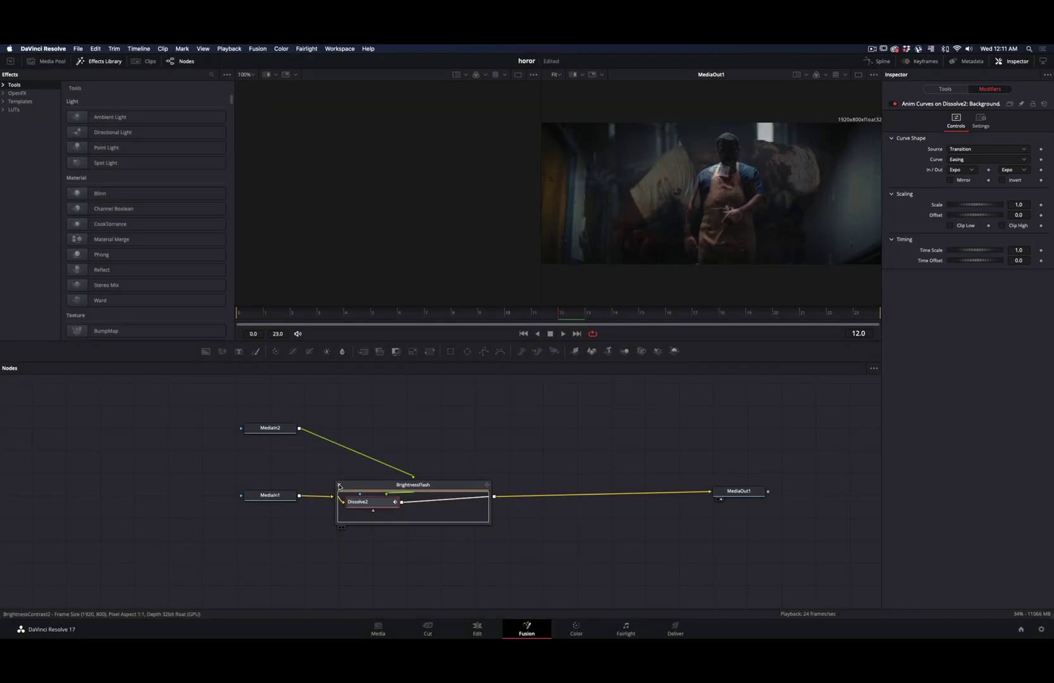
Collapse the BrightnessFlash group, insert a Merge node after it, and connect the group's output to the Merge foreground as well
{"action": "left_click", "coordinate": [339, 487]}
{"action": "left_click", "coordinate": [363, 351]}
{"action": "left_click_drag", "start_coordinate": [459, 506], "coordinate": [508, 502]}
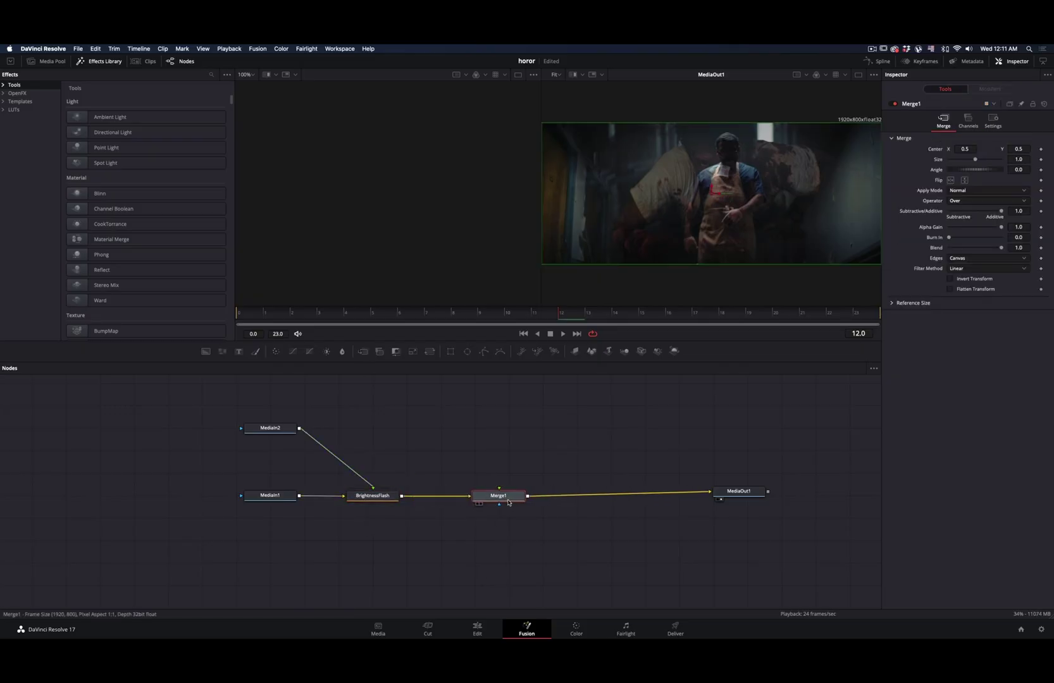
{"action": "left_click_drag", "start_coordinate": [373, 506], "coordinate": [517, 499]}
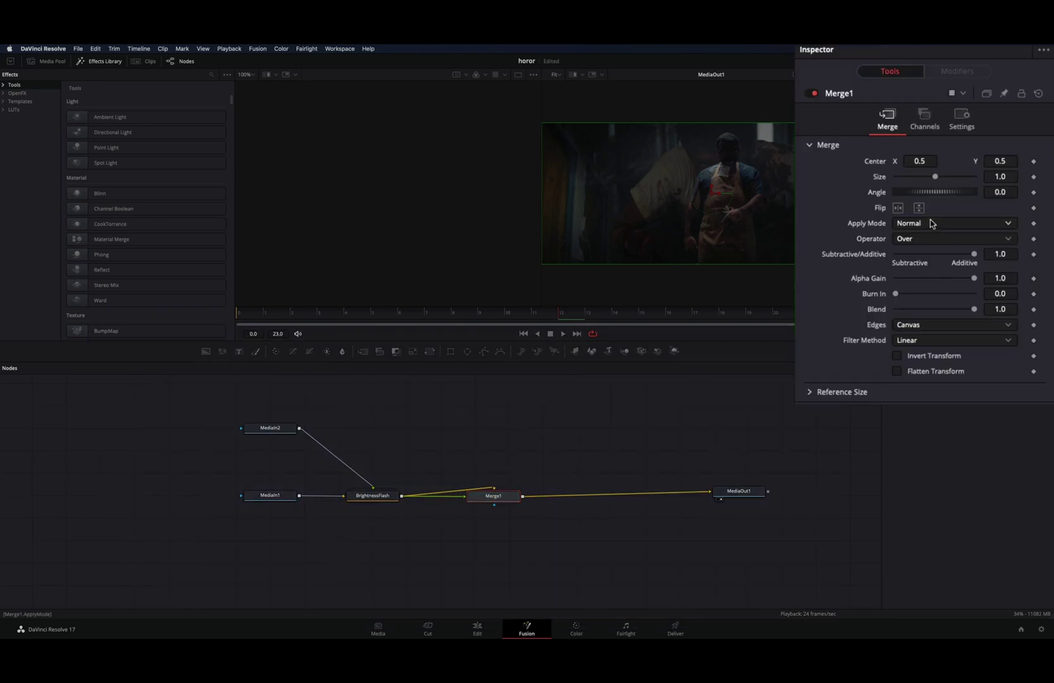
Set Merge1's Apply Mode to Screen and its Edges to Duplicate
{"action": "left_click", "coordinate": [956, 190]}
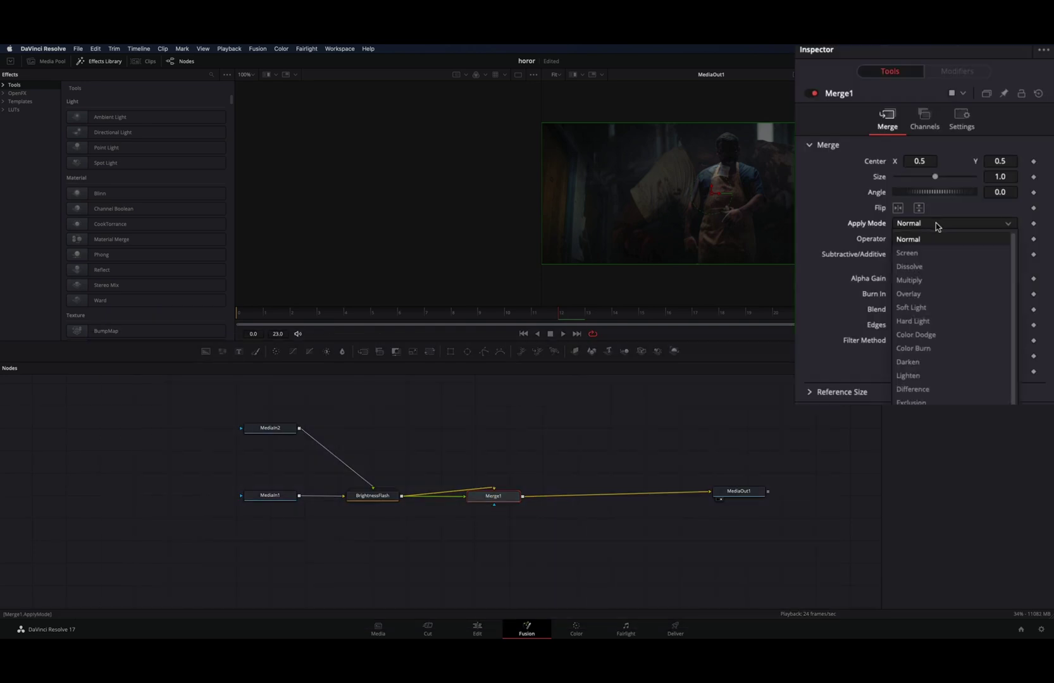
{"action": "left_click", "coordinate": [923, 253]}
{"action": "left_click", "coordinate": [924, 285]}
{"action": "left_click", "coordinate": [928, 329]}
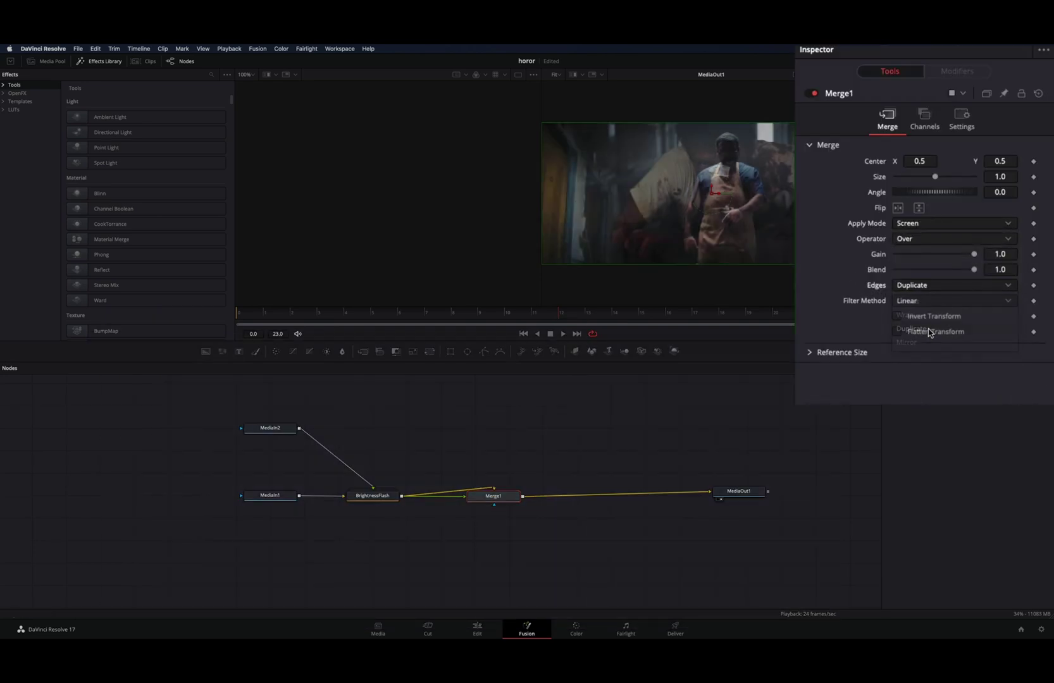
Modify Merge1's Center with Shake, using Smoothness 0.001, Minimum about 0.205 and Maximum about 0.685
{"action": "right_click", "coordinate": [875, 162]}
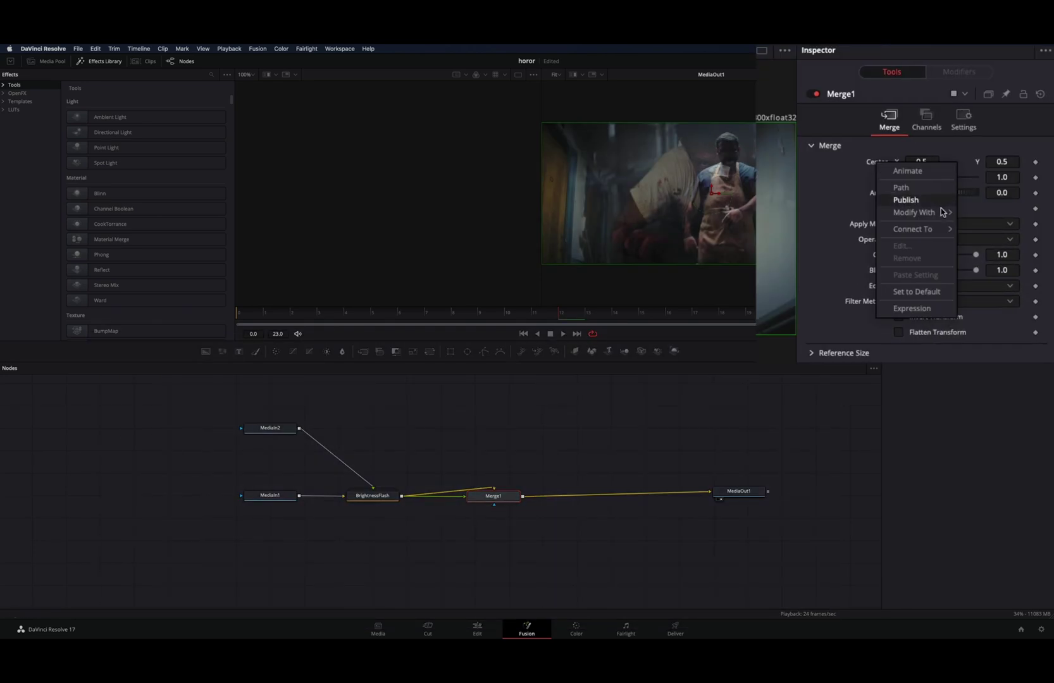
{"action": "mouse_move", "coordinate": [925, 213]}
{"action": "left_click", "coordinate": [783, 265]}
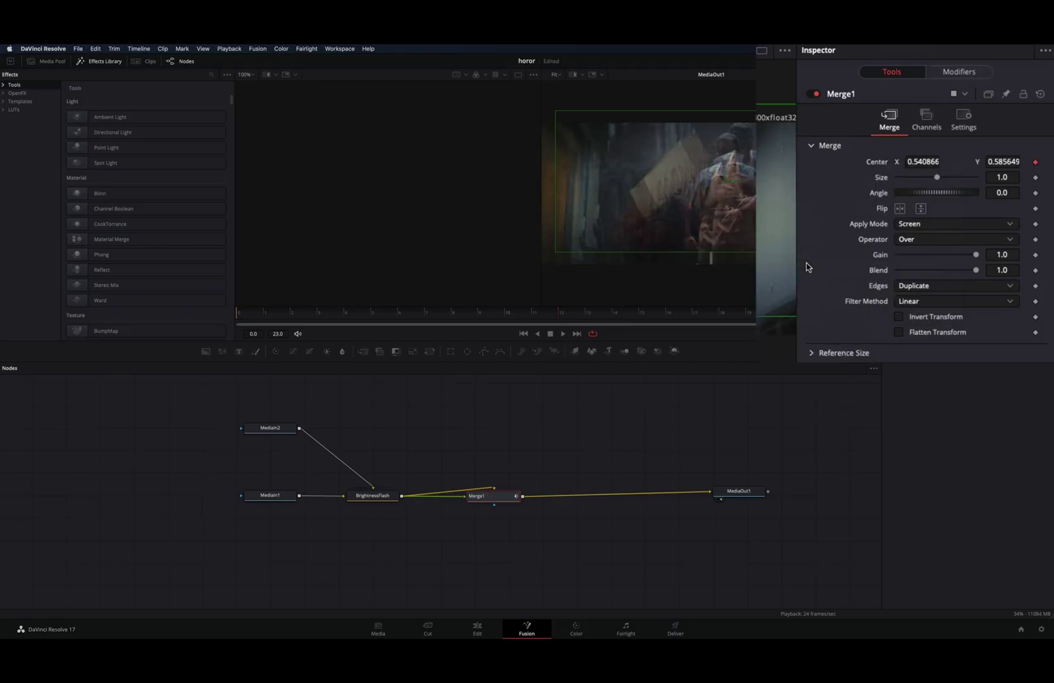
{"action": "left_click", "coordinate": [958, 71]}
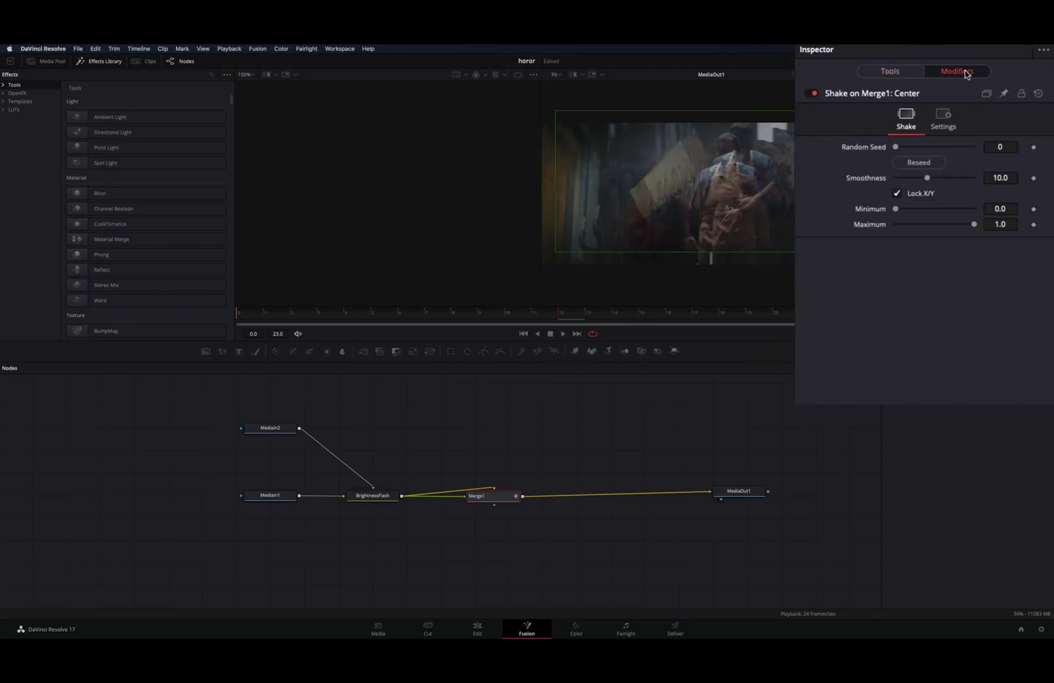
{"action": "left_click_drag", "start_coordinate": [924, 182], "coordinate": [949, 228]}
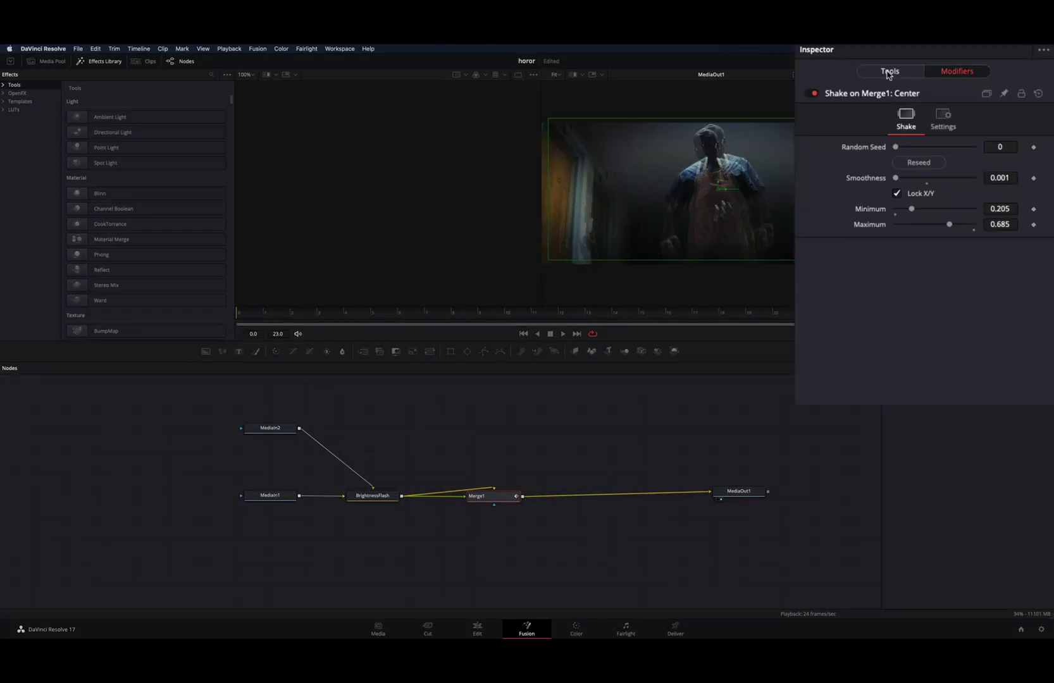
Modify Merge1's Size with Shake and show its modifier settings
{"action": "left_click", "coordinate": [945, 89]}
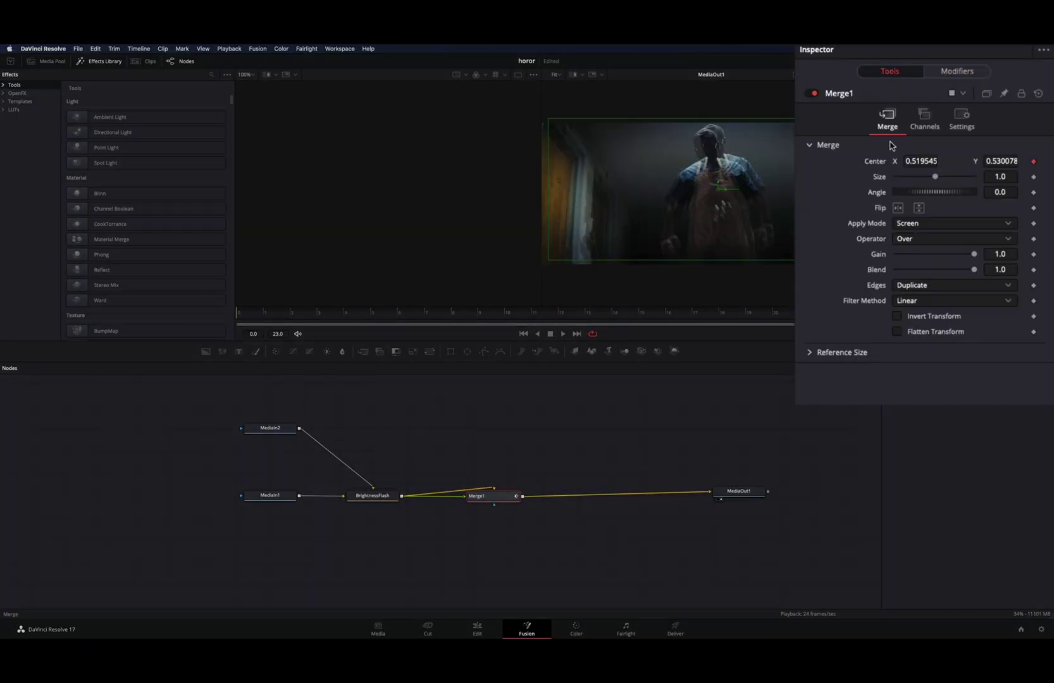
{"action": "right_click", "coordinate": [878, 183]}
{"action": "mouse_move", "coordinate": [916, 235]}
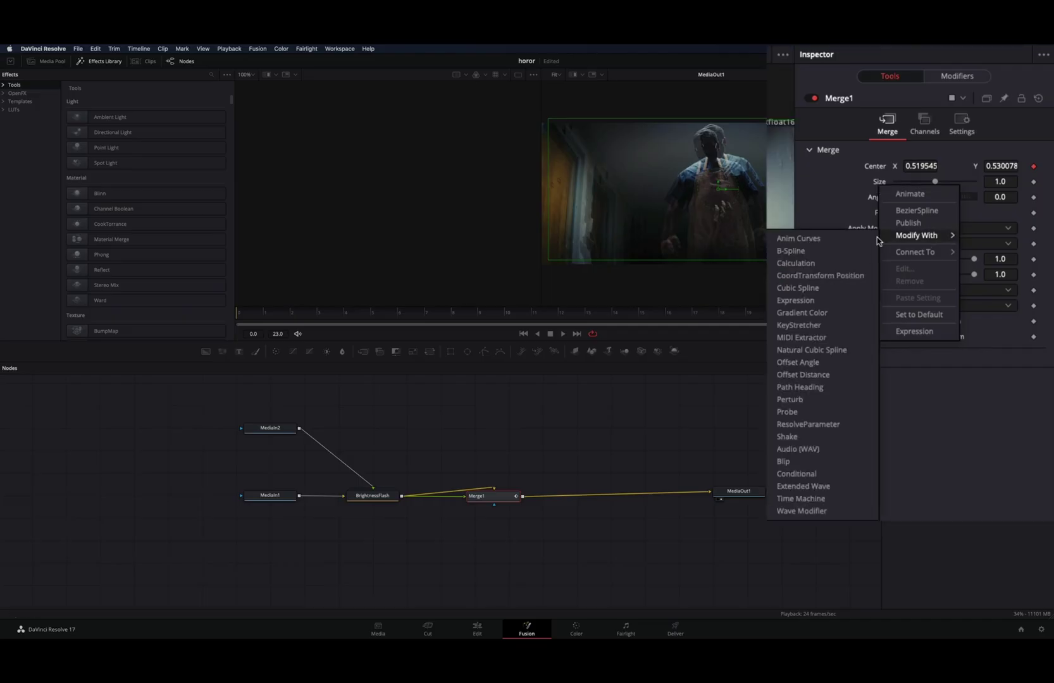
{"action": "left_click", "coordinate": [791, 436]}
{"action": "left_click", "coordinate": [956, 71]}
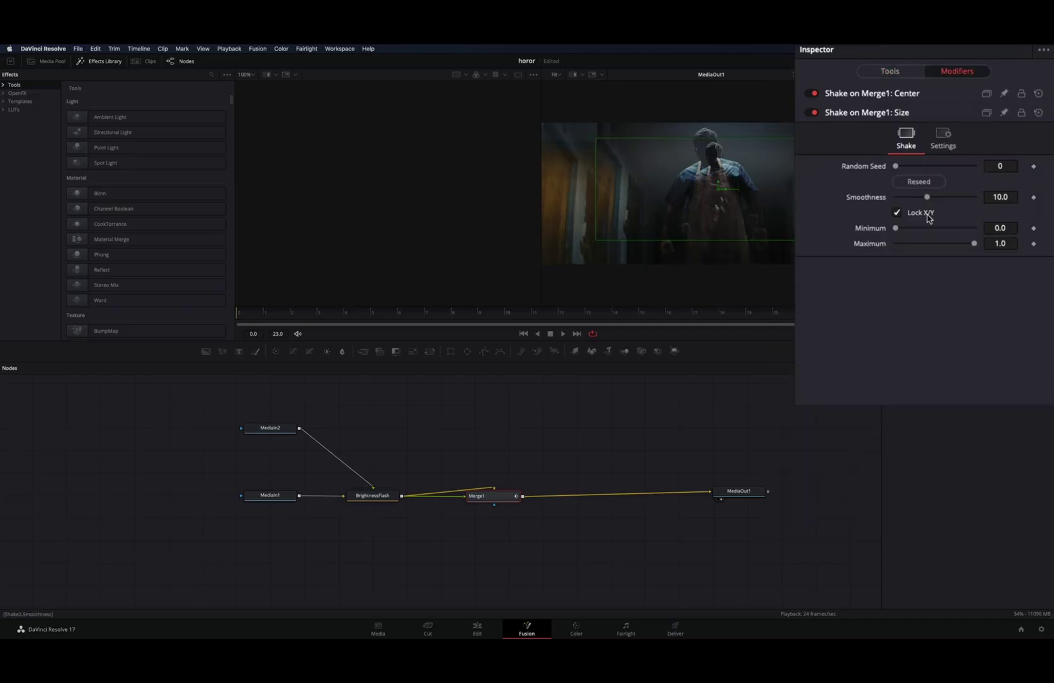
Set the Size shake's Smoothness to 0.001, Minimum to 1.0 and Maximum to 2.0
{"action": "left_click_drag", "start_coordinate": [925, 200], "coordinate": [806, 203]}
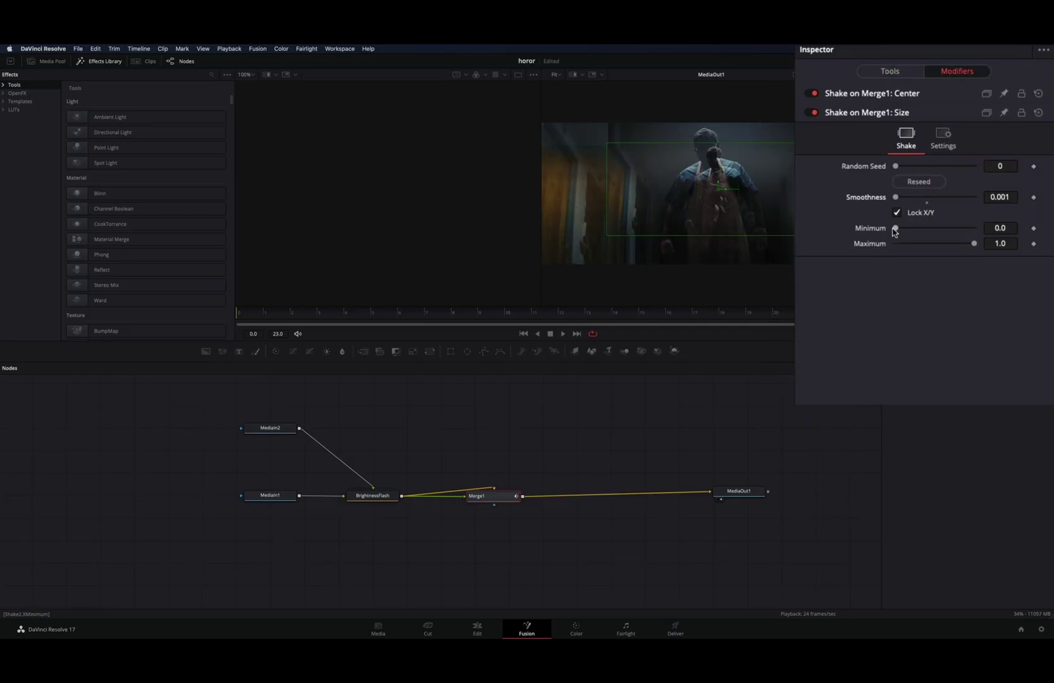
{"action": "left_click_drag", "start_coordinate": [893, 232], "coordinate": [977, 230]}
{"action": "left_click", "coordinate": [998, 244]}
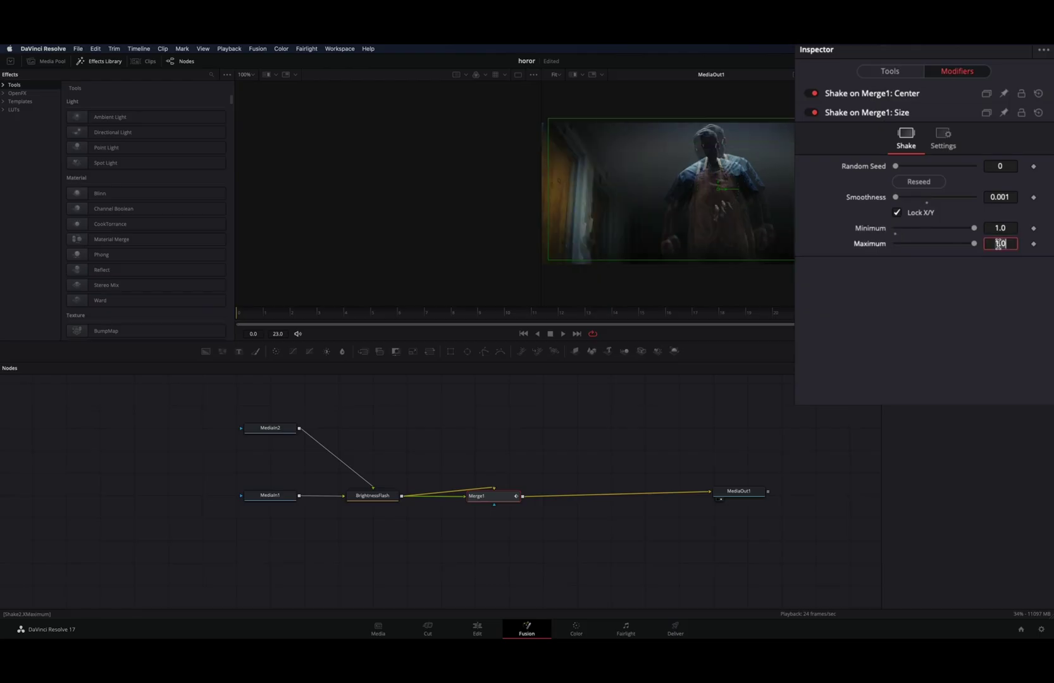
{"action": "type", "text": "2"}
{"action": "key", "text": "Return"}
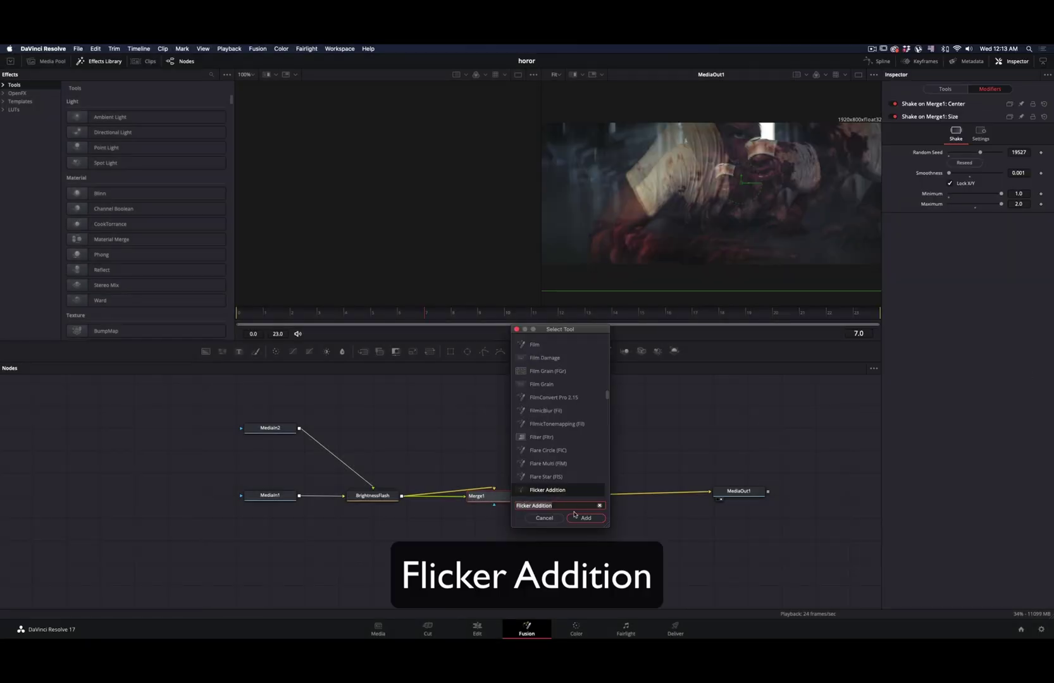
Add a Flicker Addition node after Merge1 with type Flicker Gain, Range 1.0, Speed about 1.681 and Smoothness about 0.283
{"action": "left_click", "coordinate": [576, 516]}
{"action": "left_click", "coordinate": [956, 148]}
{"action": "left_click", "coordinate": [922, 188]}
{"action": "left_click_drag", "start_coordinate": [911, 163], "coordinate": [966, 164]}
{"action": "left_click_drag", "start_coordinate": [918, 179], "coordinate": [901, 180]}
{"action": "left_click_drag", "start_coordinate": [935, 194], "coordinate": [919, 195]}
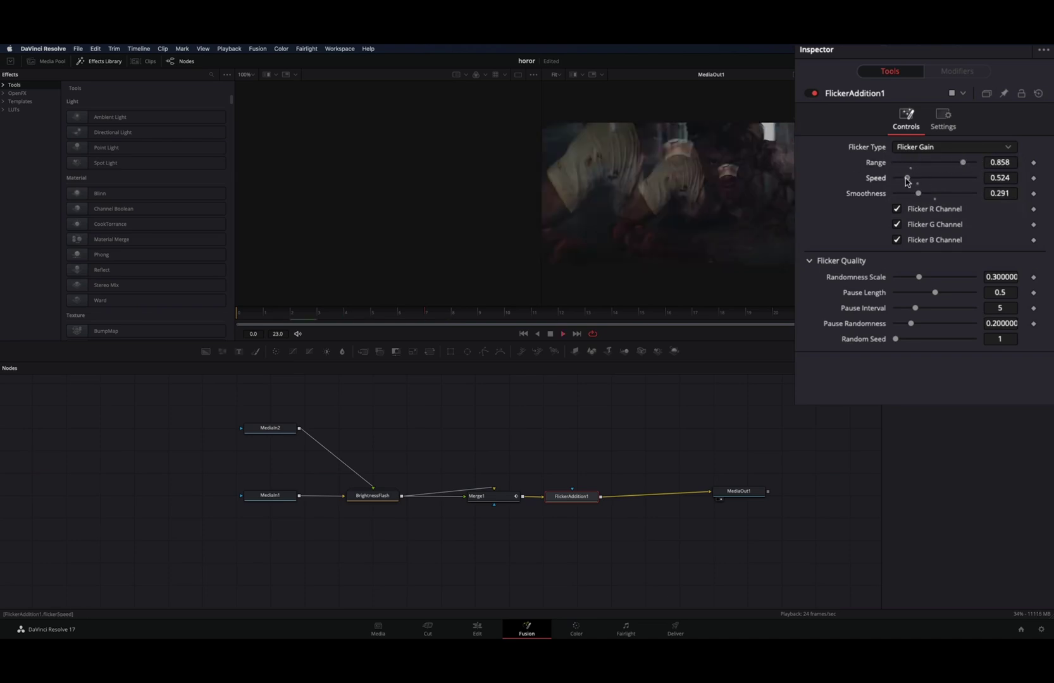
{"action": "left_click_drag", "start_coordinate": [966, 163], "coordinate": [974, 165]}
{"action": "left_click_drag", "start_coordinate": [902, 179], "coordinate": [931, 180]}
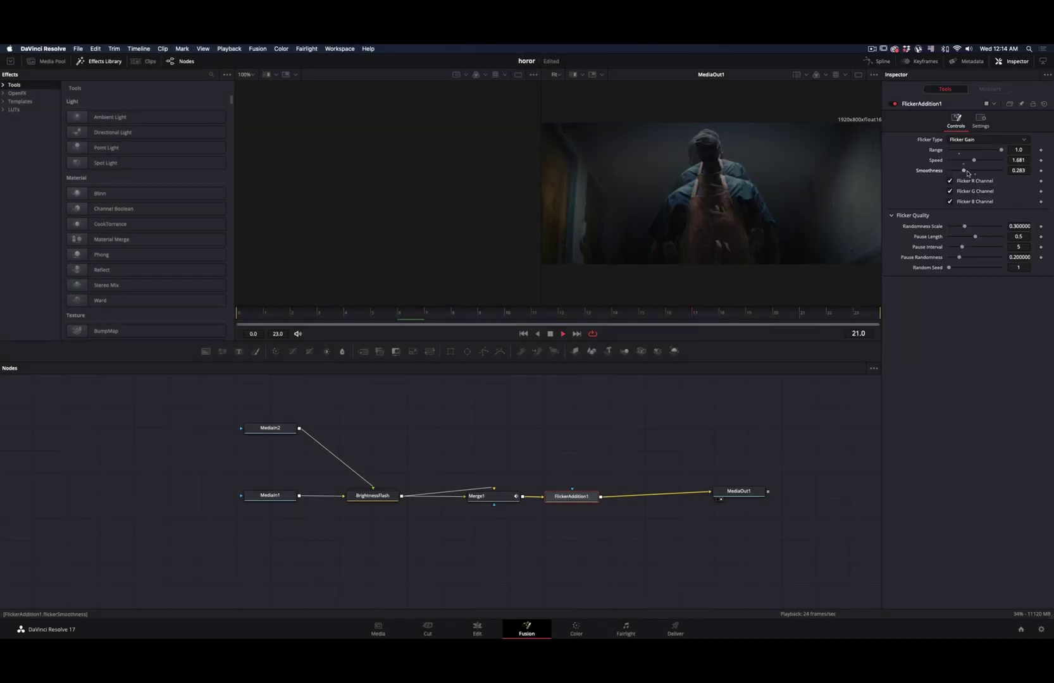
Add a Glow node between FlickerAddition1 and MediaOut1
{"action": "key", "text": "shift+space"}
{"action": "type", "text": "glow"}
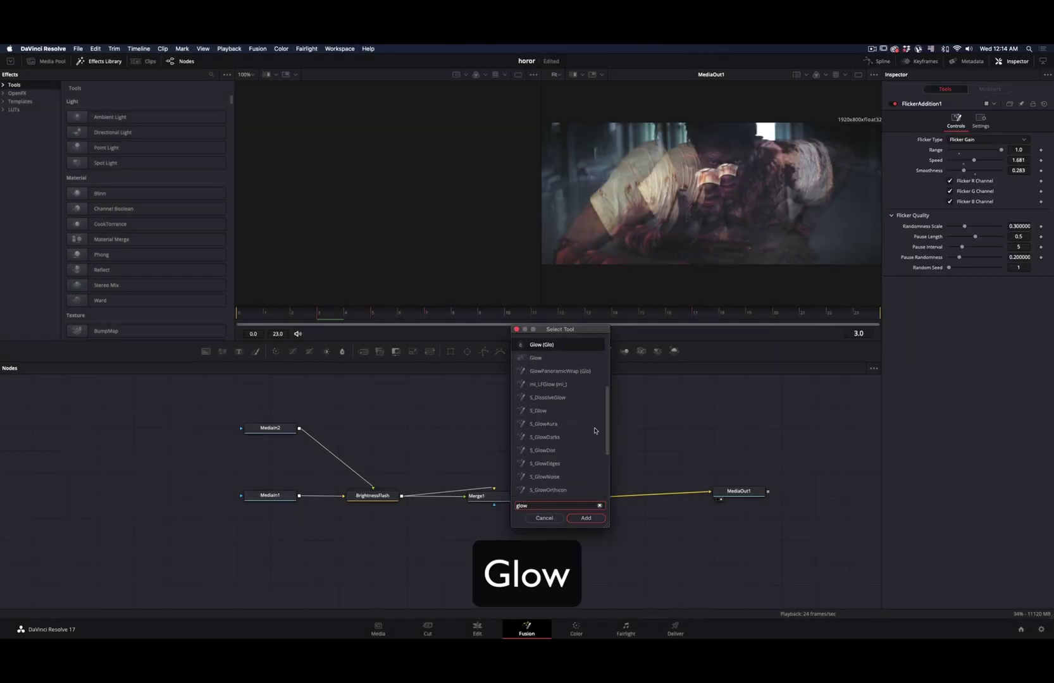
{"action": "left_click", "coordinate": [545, 359]}
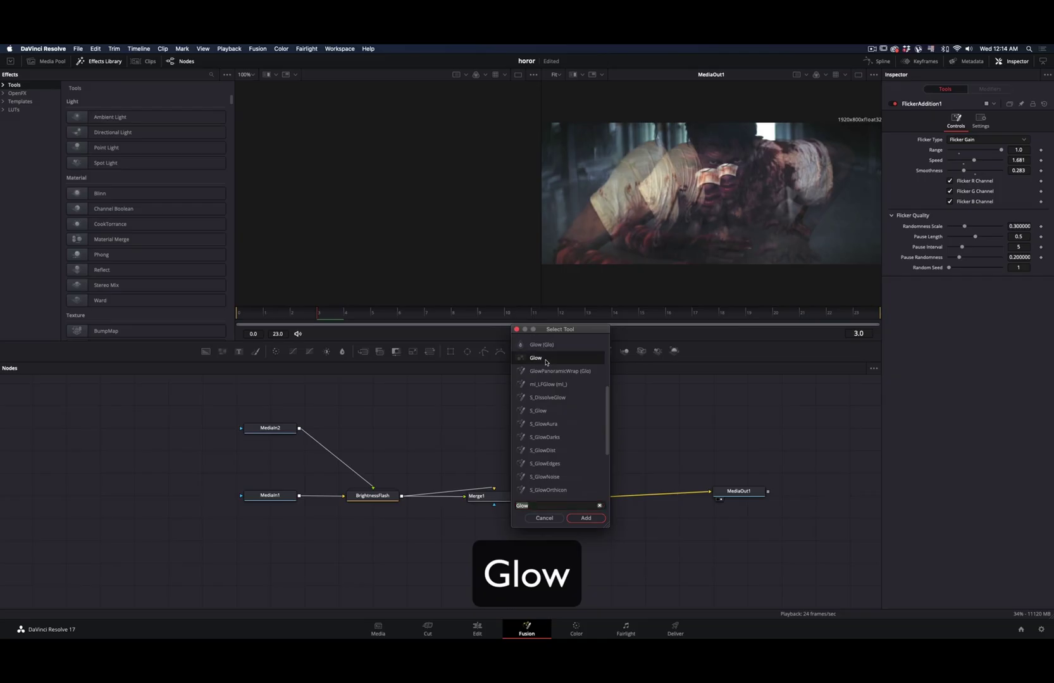
{"action": "left_click", "coordinate": [585, 518]}
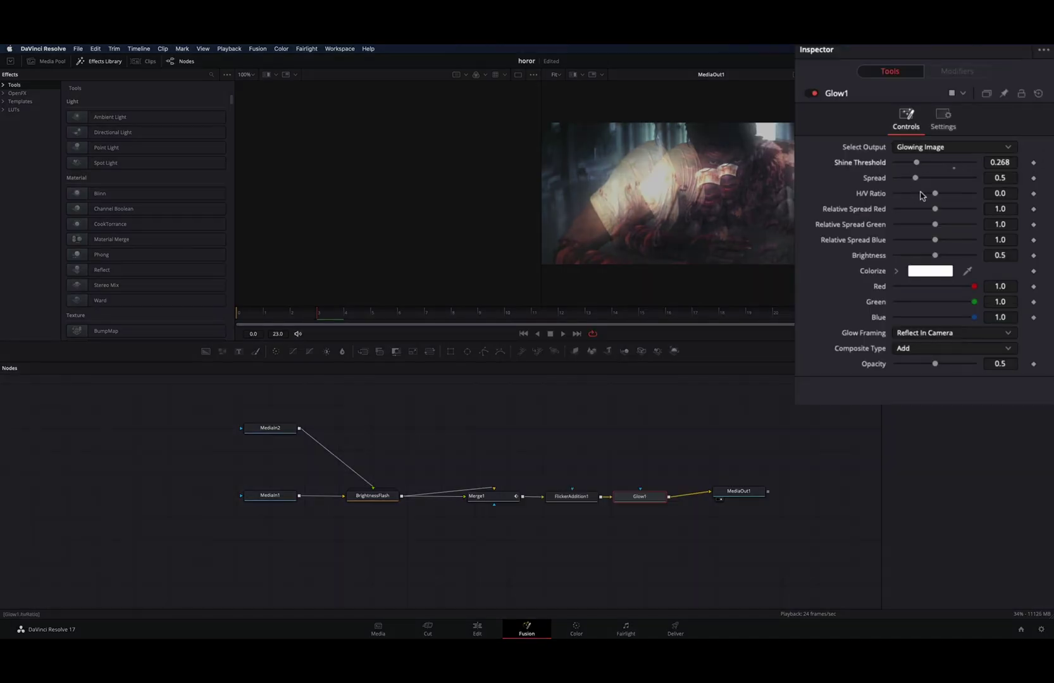
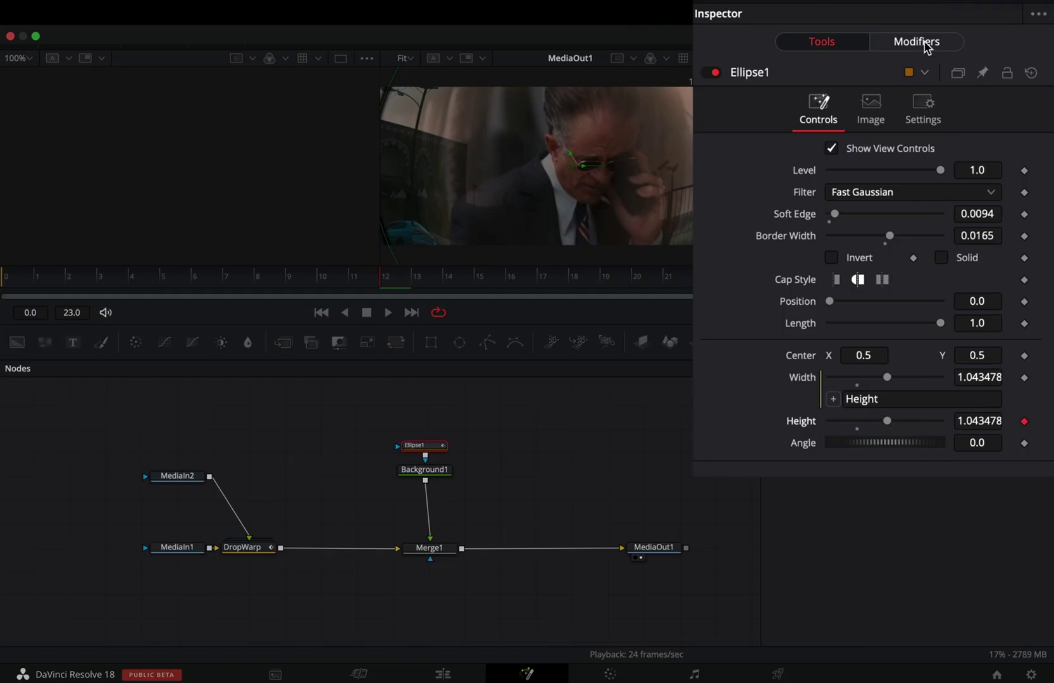
Set the Anim Curves modifier on Ellipse1's Height to Easing with Sine in and Sine out, and its Scale to 1.5
{"action": "left_click", "coordinate": [925, 47]}
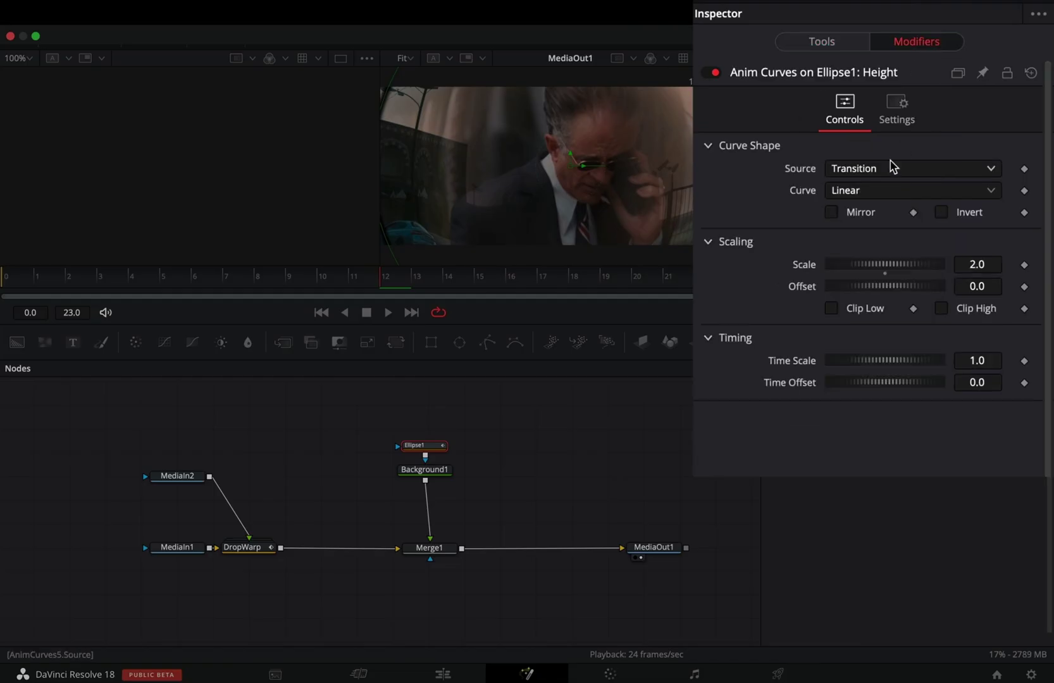
{"action": "left_click", "coordinate": [889, 189]}
{"action": "left_click", "coordinate": [867, 230]}
{"action": "left_click", "coordinate": [869, 221]}
{"action": "left_click", "coordinate": [864, 254]}
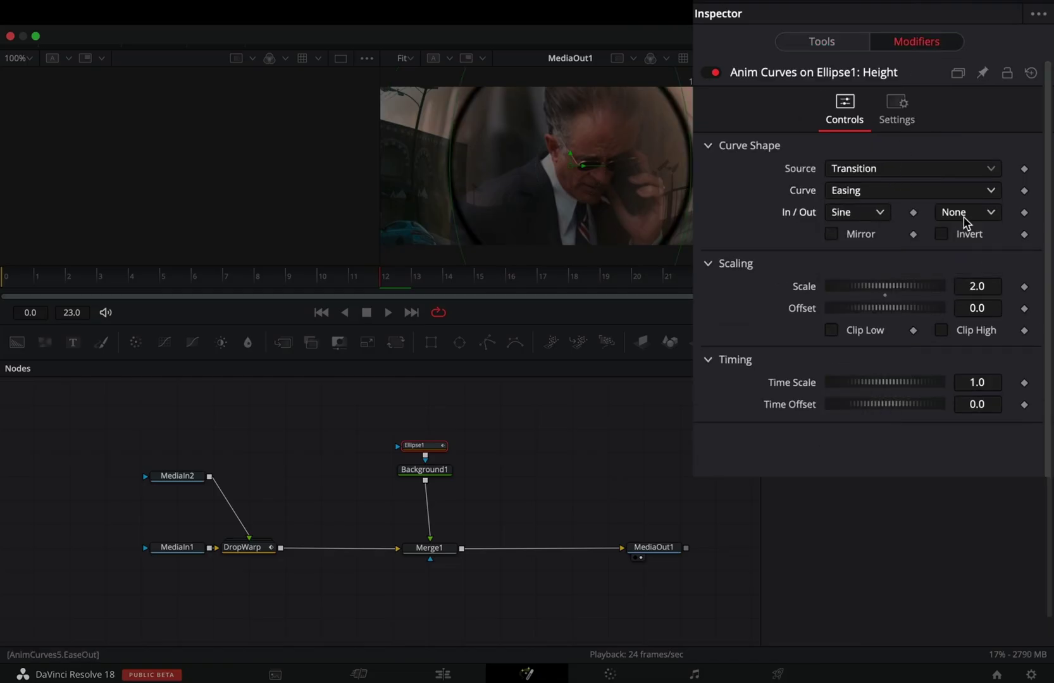
{"action": "left_click", "coordinate": [965, 216]}
{"action": "left_click", "coordinate": [961, 254]}
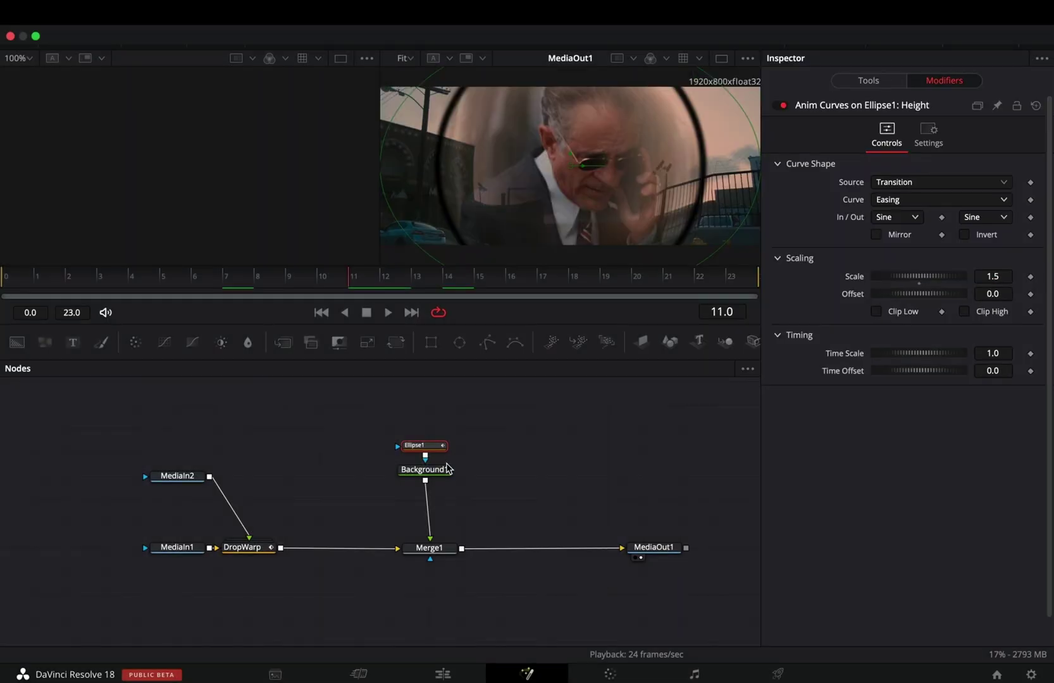
Change Background1's colour to white
{"action": "left_click", "coordinate": [437, 472]}
{"action": "left_click", "coordinate": [897, 251]}
{"action": "left_click_drag", "start_coordinate": [141, 614], "coordinate": [8, 614]}
{"action": "left_click", "coordinate": [126, 668]}
Add a Displace node between Background1 and Merge1 and connect a new Fast Noise node to it
{"action": "key", "text": "shift+space"}
{"action": "type", "text": "dis"}
{"action": "key", "text": "Return"}
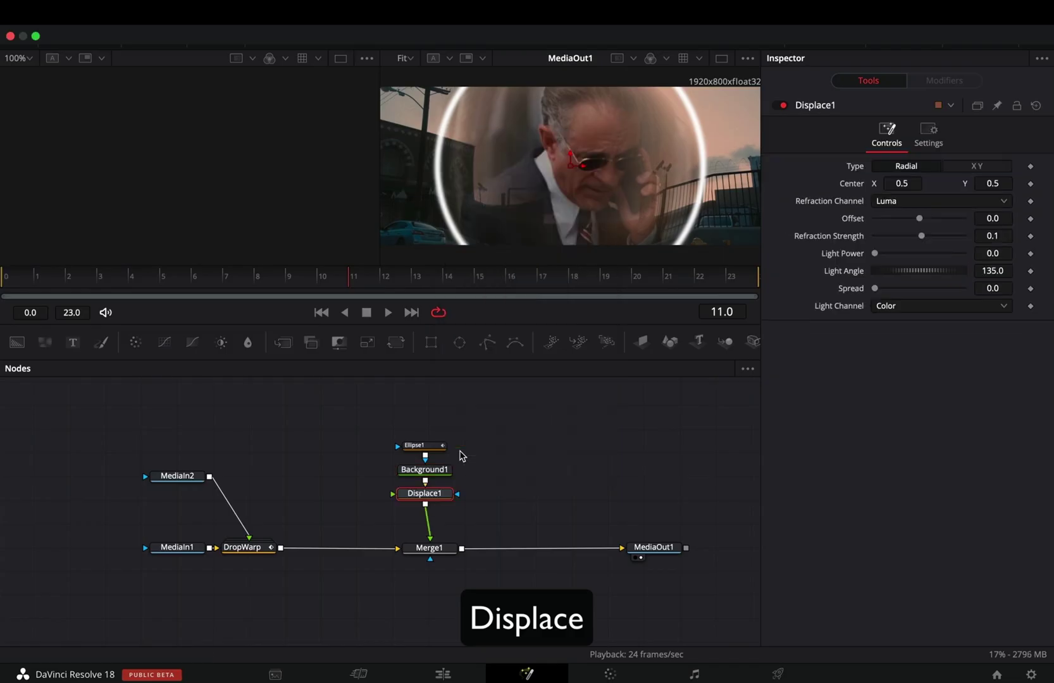
{"action": "left_click_drag", "start_coordinate": [44, 343], "coordinate": [303, 435]}
{"action": "left_click_drag", "start_coordinate": [304, 435], "coordinate": [405, 494]}
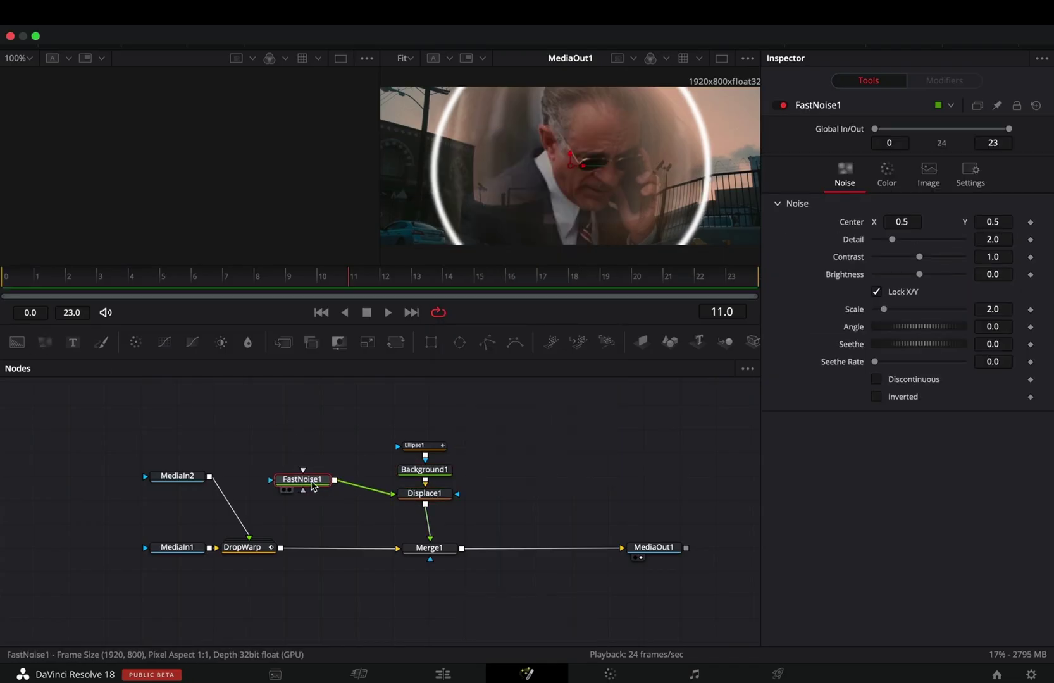
{"action": "left_click_drag", "start_coordinate": [310, 484], "coordinate": [315, 492]}
Set FastNoise1's Detail to 6.0 and Scale to 20.0, raise its Seethe Rate, and set Displace1's Refraction Strength to 0.22
{"action": "left_click", "coordinate": [931, 243]}
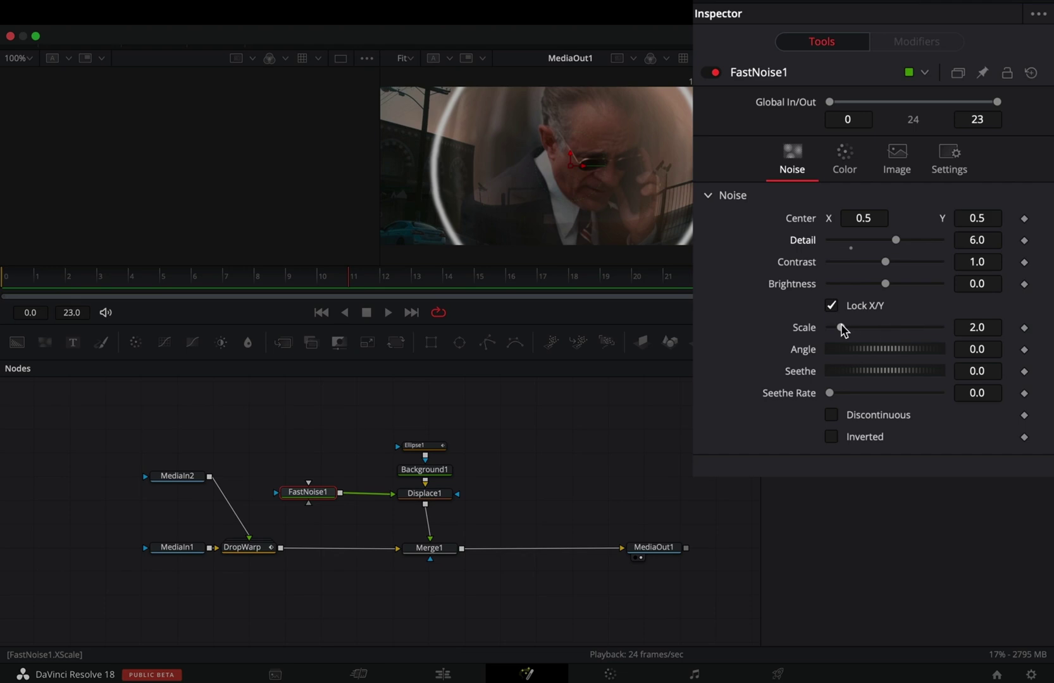
{"action": "left_click_drag", "start_coordinate": [844, 330], "coordinate": [989, 324]}
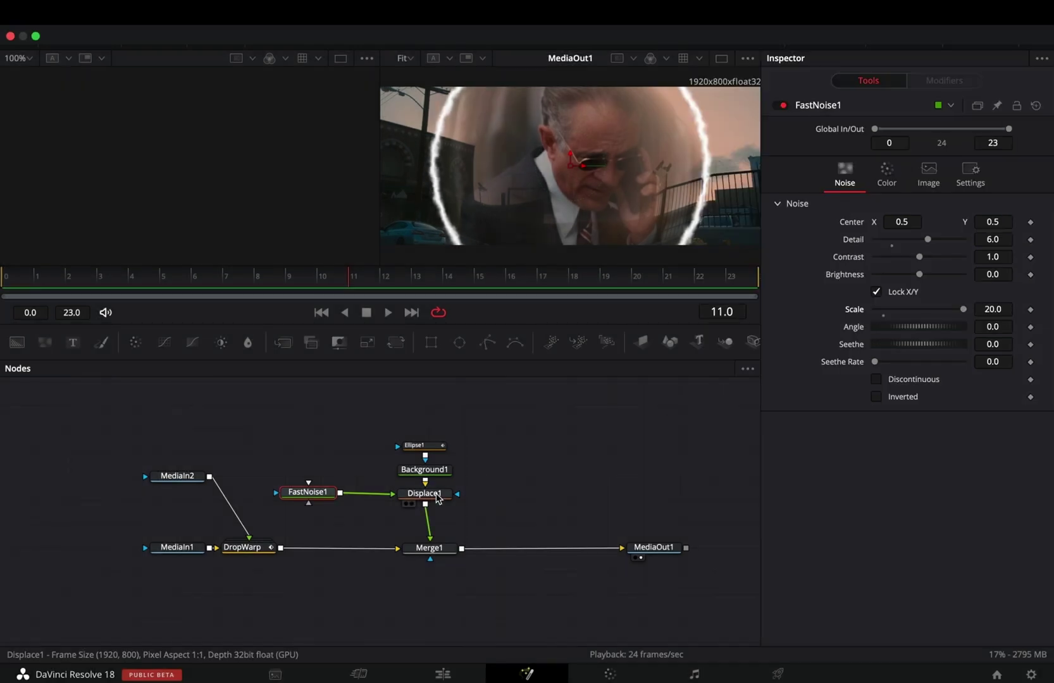
{"action": "left_click", "coordinate": [436, 499]}
{"action": "left_click_drag", "start_coordinate": [925, 235], "coordinate": [925, 238]}
{"action": "left_click", "coordinate": [307, 492]}
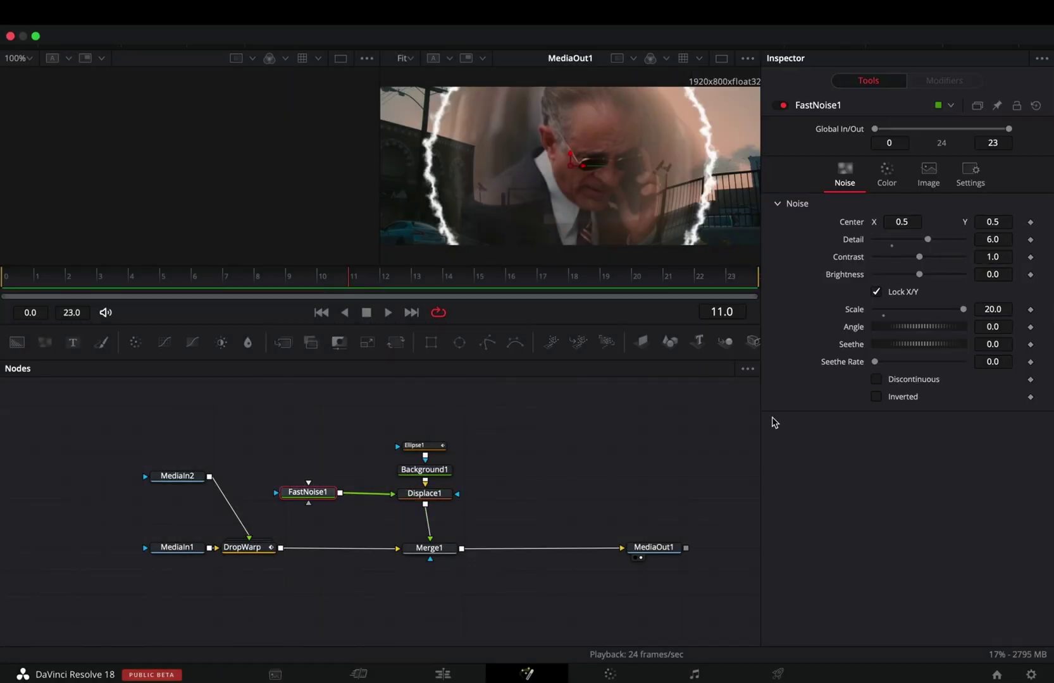
{"action": "left_click_drag", "start_coordinate": [830, 393], "coordinate": [895, 393]}
Add a Glow node between Displace1 and Merge1
{"action": "left_click", "coordinate": [425, 494]}
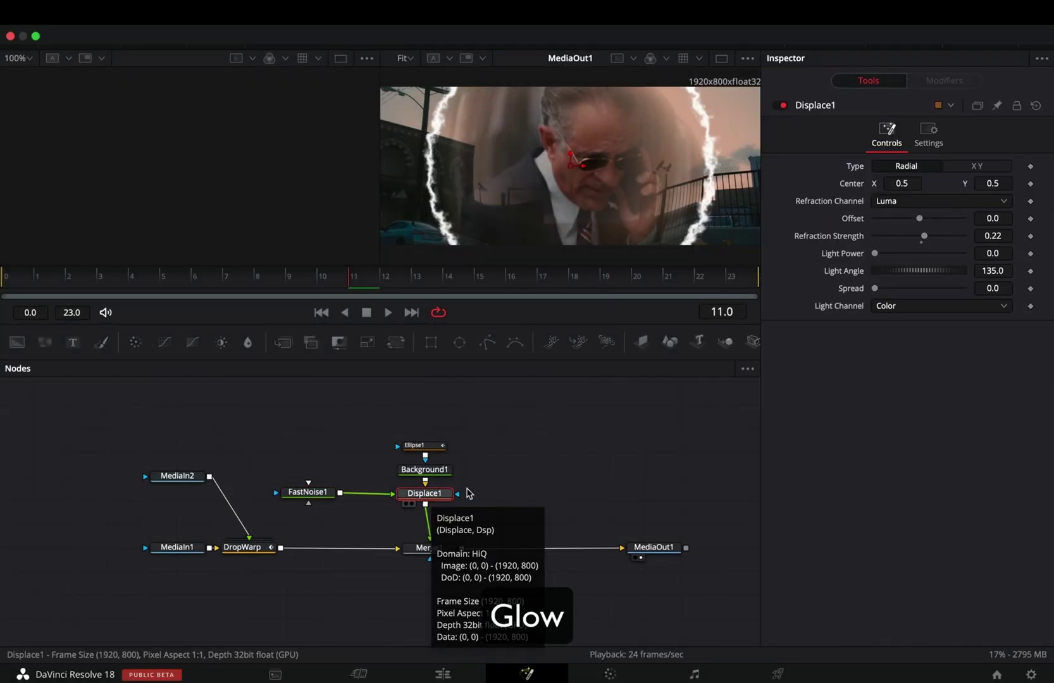
{"action": "key", "text": "shift+space"}
{"action": "type", "text": "Glow"}
{"action": "left_click", "coordinate": [572, 463]}
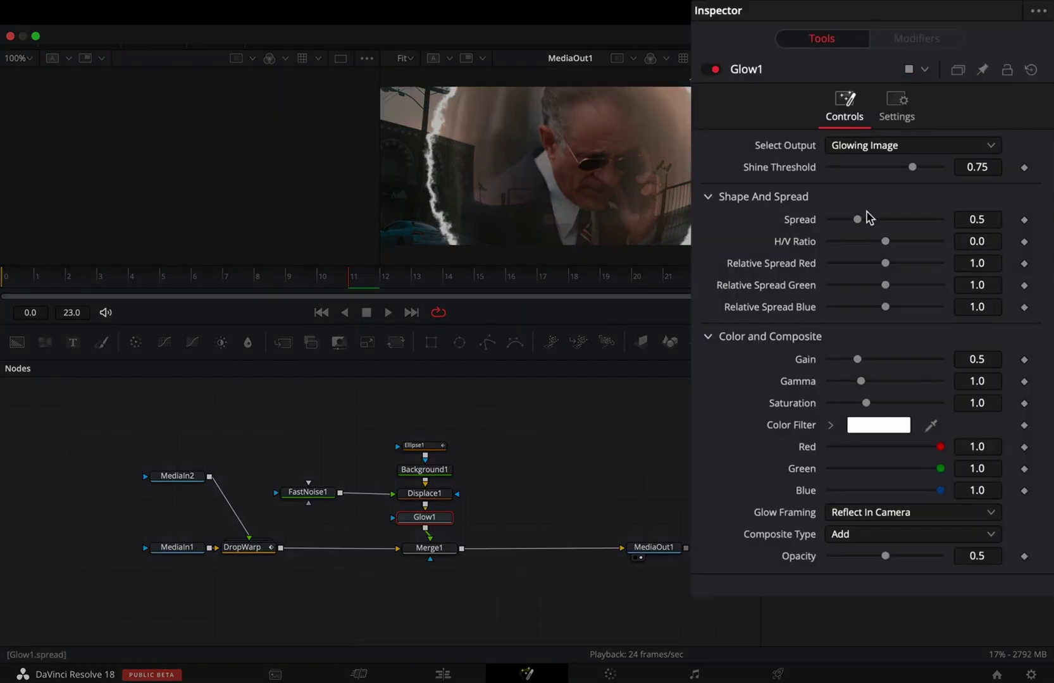
Set Glow1's Shine Threshold to 0.0, Spread to 0.52, Red to 0.0 and Gain to about 0.677 for a cyan glow
{"action": "left_click_drag", "start_coordinate": [912, 168], "coordinate": [722, 184]}
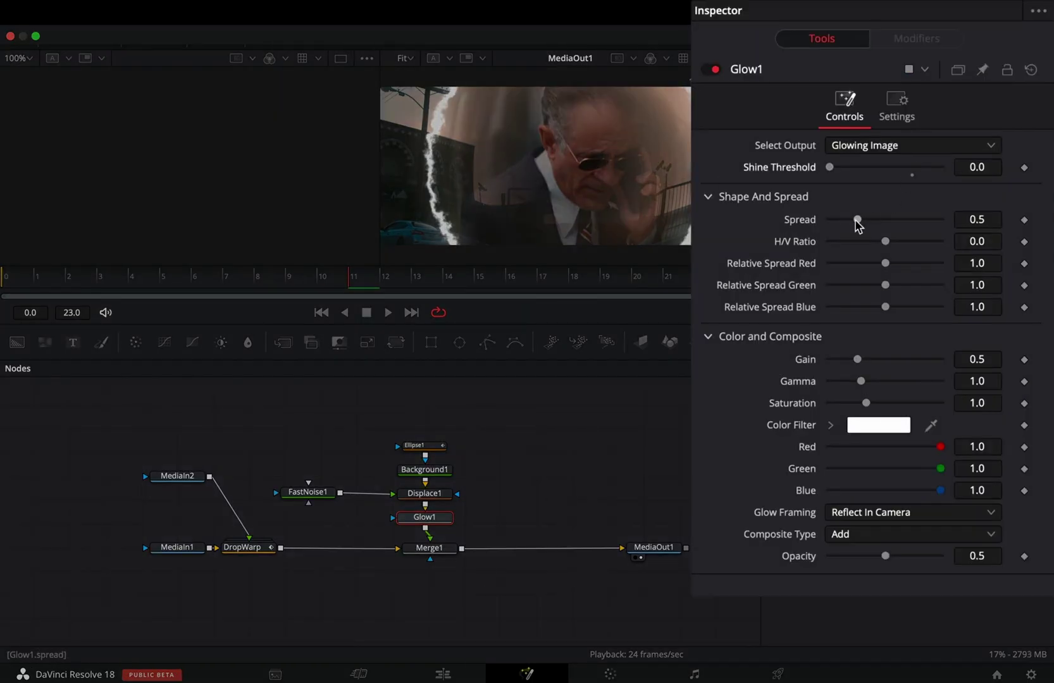
{"action": "left_click_drag", "start_coordinate": [856, 220], "coordinate": [838, 220]}
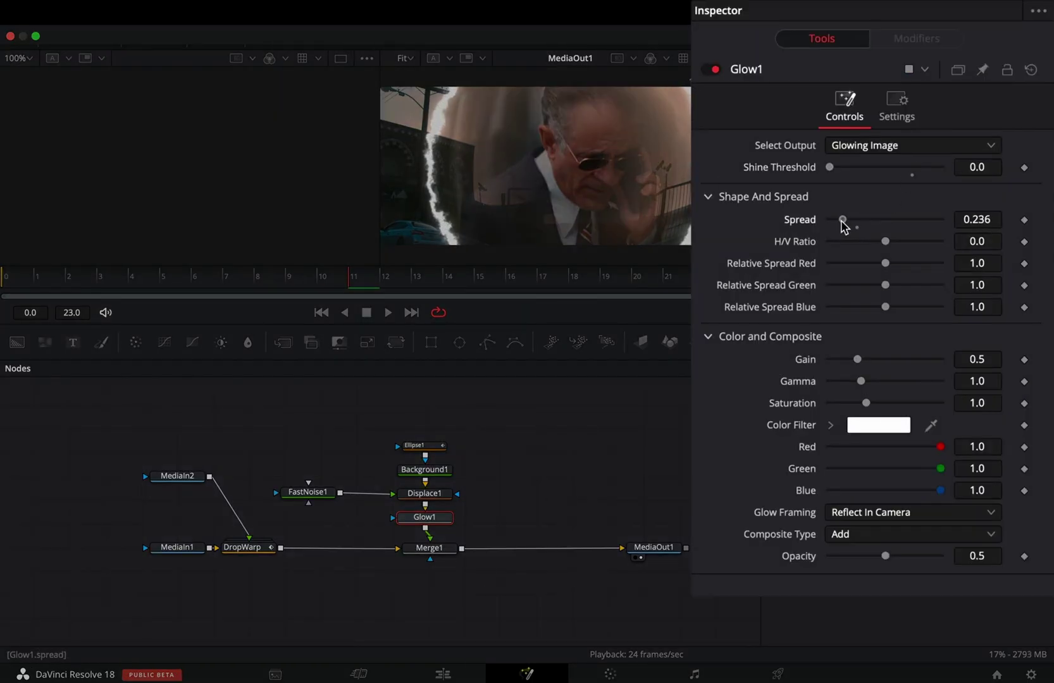
{"action": "left_click_drag", "start_coordinate": [941, 446], "coordinate": [737, 459]}
{"action": "left_click_drag", "start_coordinate": [842, 220], "coordinate": [859, 220]}
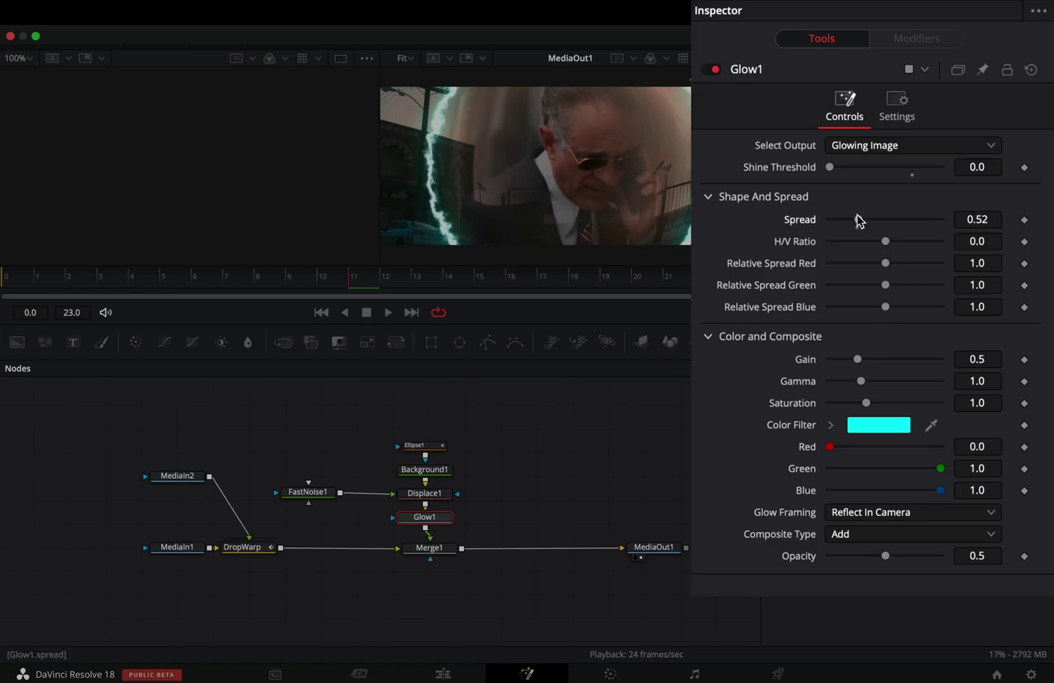
{"action": "left_click_drag", "start_coordinate": [858, 359], "coordinate": [868, 359]}
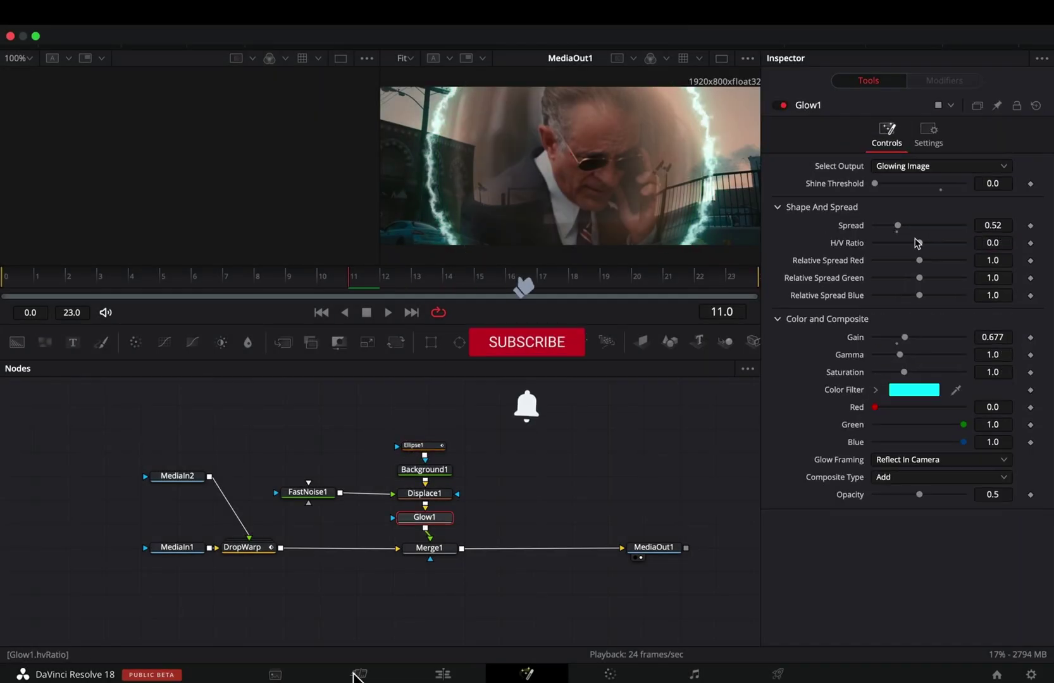
{"action": "left_click_drag", "start_coordinate": [933, 337], "coordinate": [947, 336]}
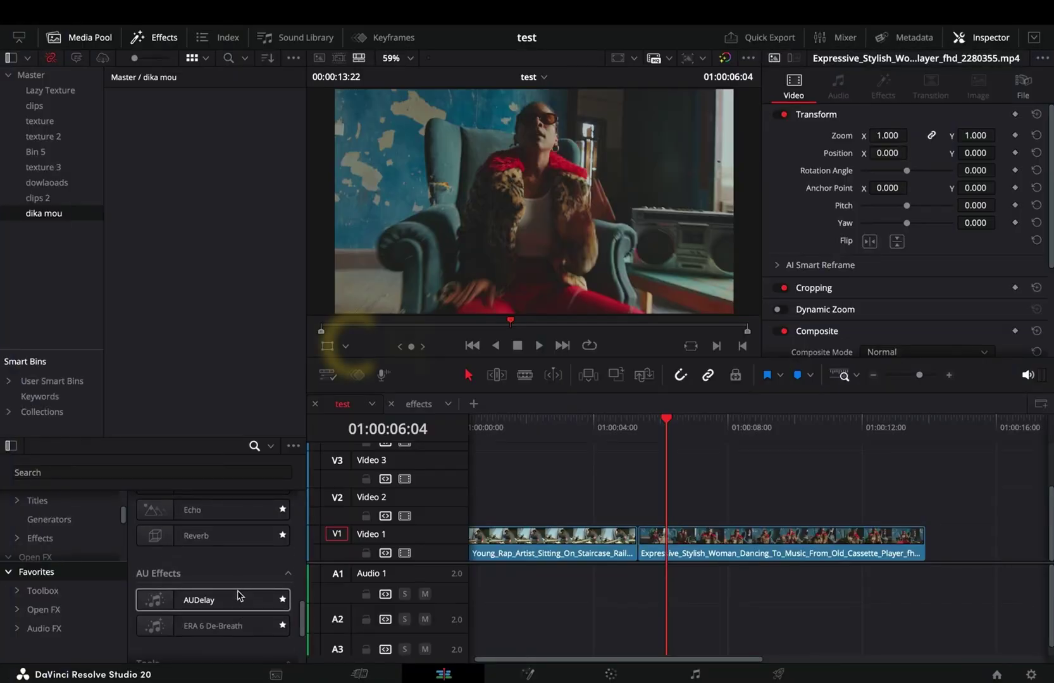
Place an Adjustment Clip on Video 2 over the cut between the rap artist and dancing woman clips
{"action": "scroll", "coordinate": [239, 594], "scroll_direction": "up", "scroll_amount": 10}
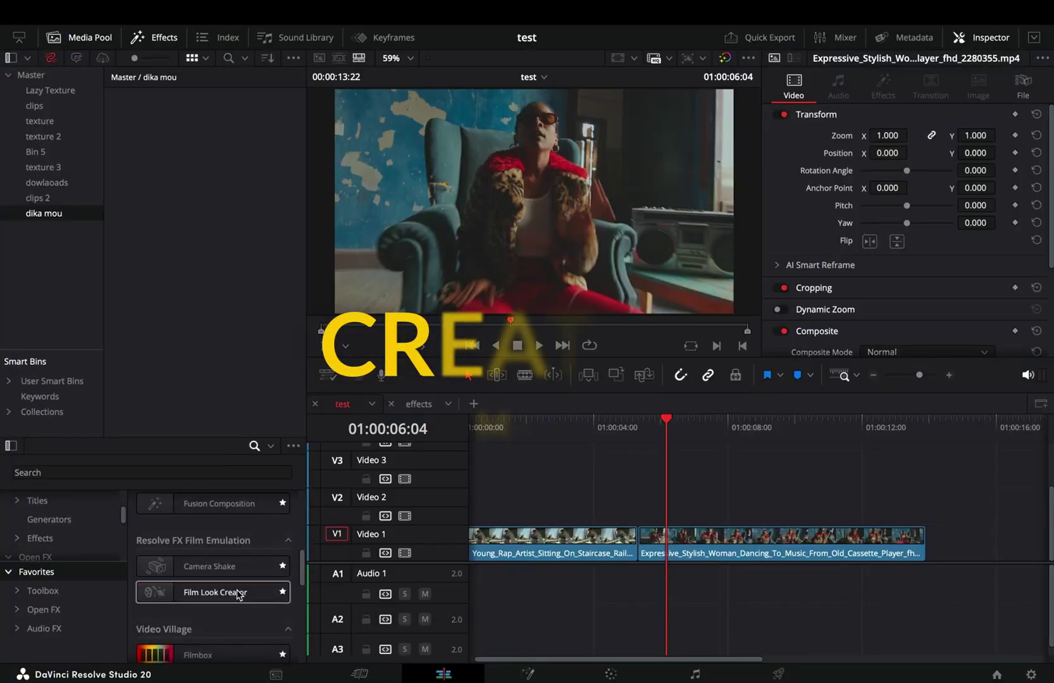
{"action": "left_click_drag", "start_coordinate": [223, 553], "coordinate": [630, 508]}
{"action": "left_click", "coordinate": [948, 376]}
{"action": "left_click", "coordinate": [588, 436]}
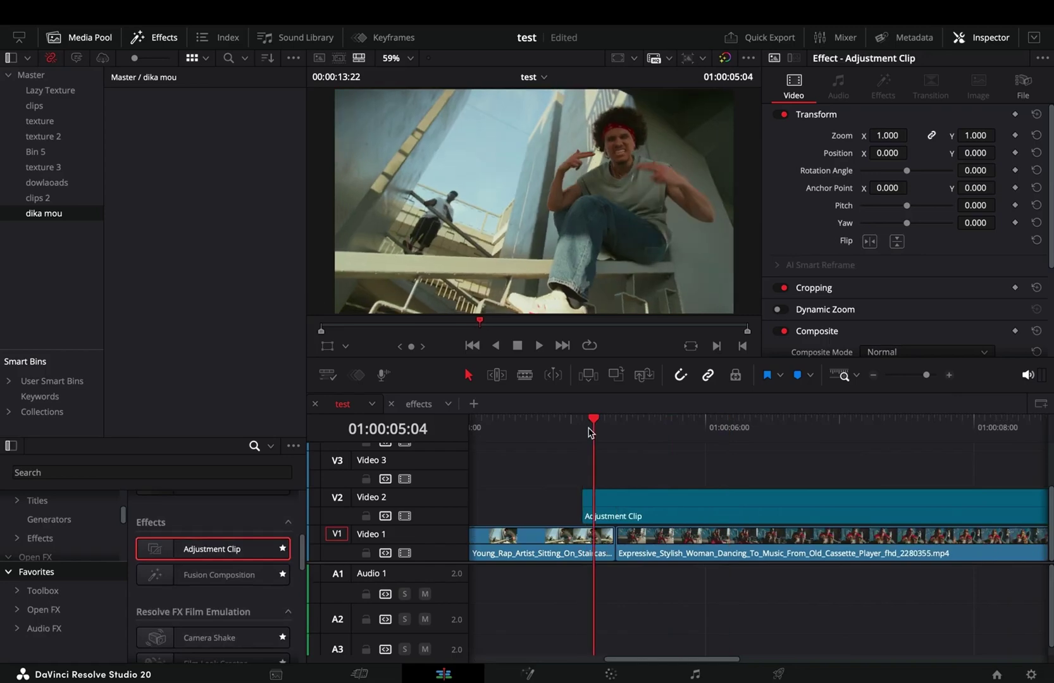
Split the adjustment clip at 01:00:05:06, delete the longer remainder, and align the short piece with the end of the first clip
{"action": "key", "text": "Right"}
{"action": "key", "text": "Right"}
{"action": "key", "text": "ctrl+b"}
{"action": "left_click", "coordinate": [642, 503]}
{"action": "key", "text": "Delete"}
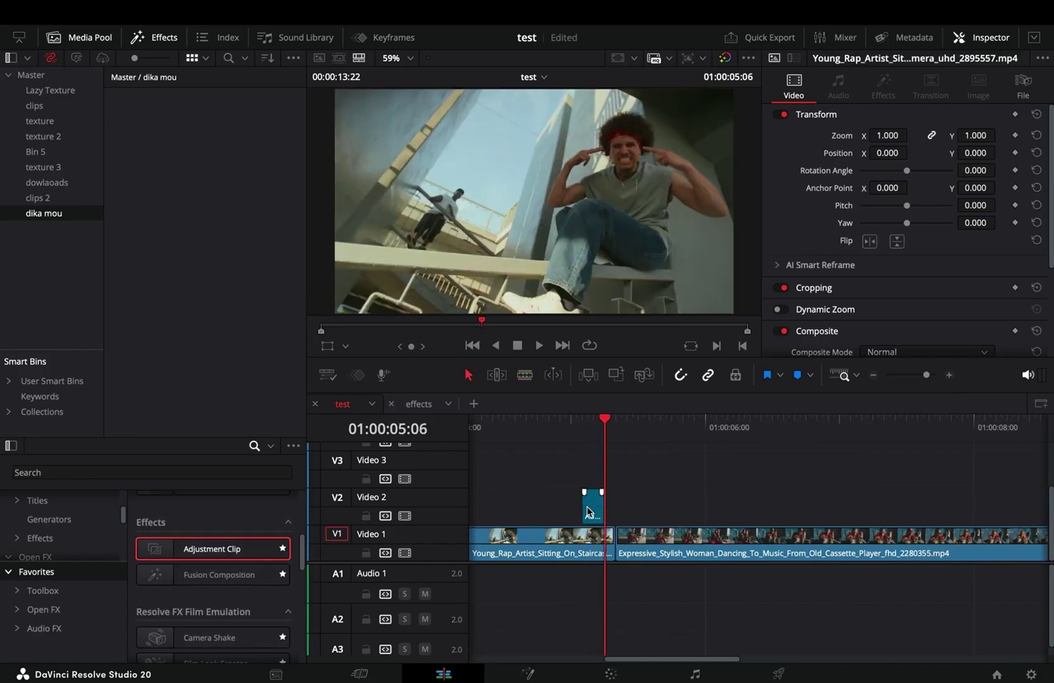
{"action": "left_click_drag", "start_coordinate": [587, 511], "coordinate": [599, 510]}
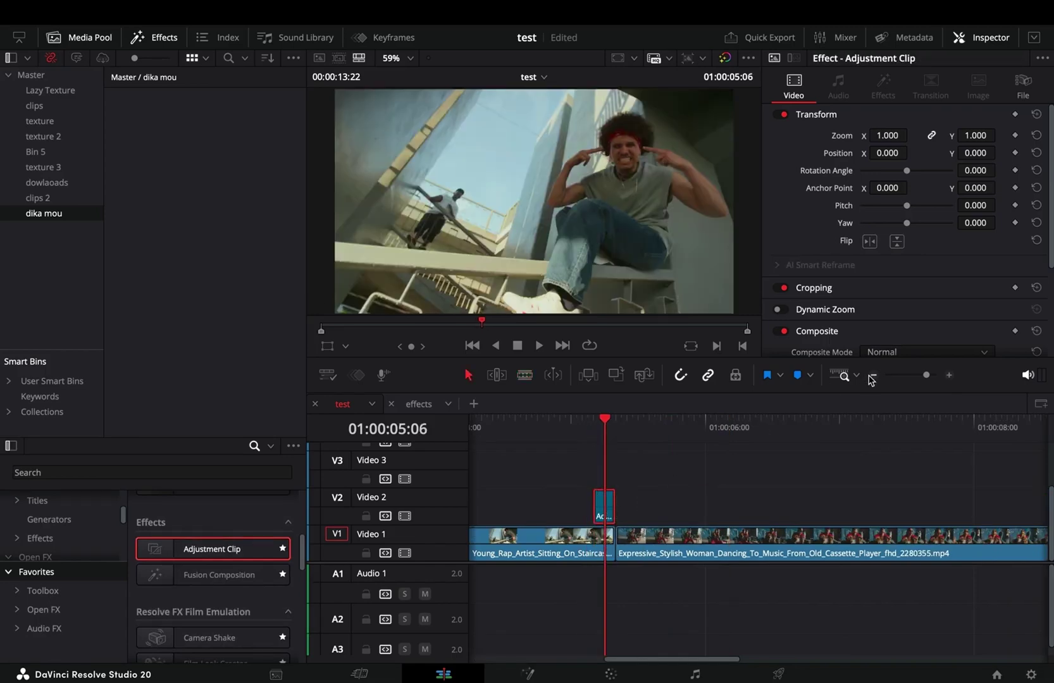
Find the Camera Shake effect and apply it to the short adjustment clip
{"action": "left_click", "coordinate": [39, 539]}
{"action": "left_click", "coordinate": [101, 473]}
{"action": "type", "text": "camera"}
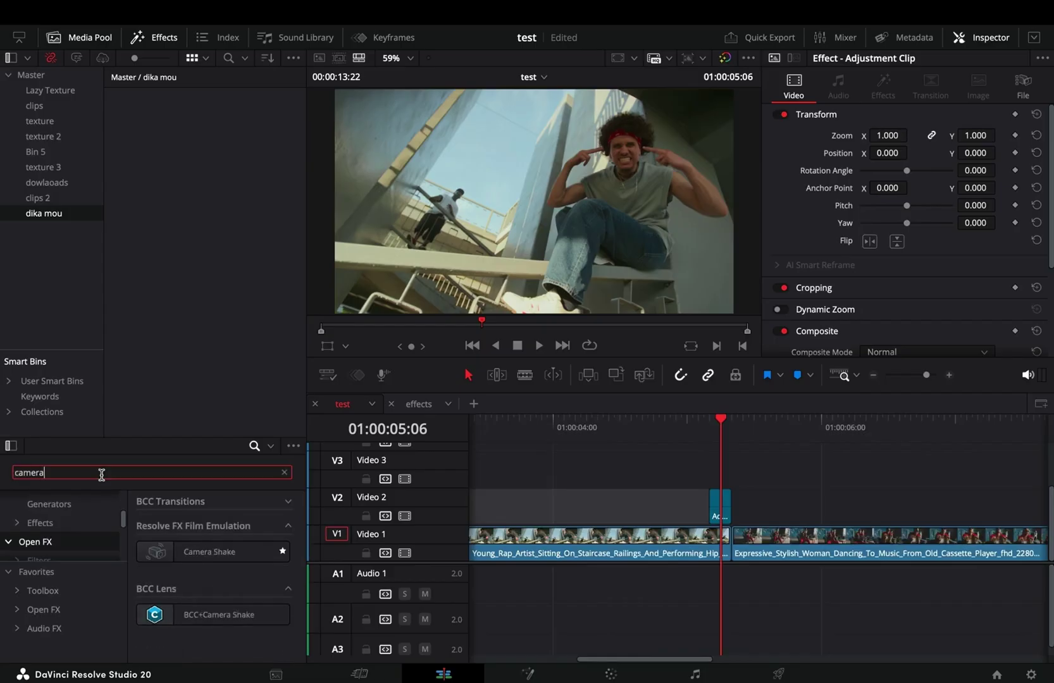
{"action": "left_click_drag", "start_coordinate": [209, 551], "coordinate": [719, 506]}
Set Camera Shake's Motion Scale and Speed Scale to 2.000, Motion Blur to 1.000, Pan Amplitude to 0.698, Tilt Amplitude to 0.760 and PTR Speed to 0.636
{"action": "scroll", "coordinate": [841, 297], "scroll_direction": "down", "scroll_amount": 10}
{"action": "scroll", "coordinate": [864, 298], "scroll_direction": "up", "scroll_amount": 3}
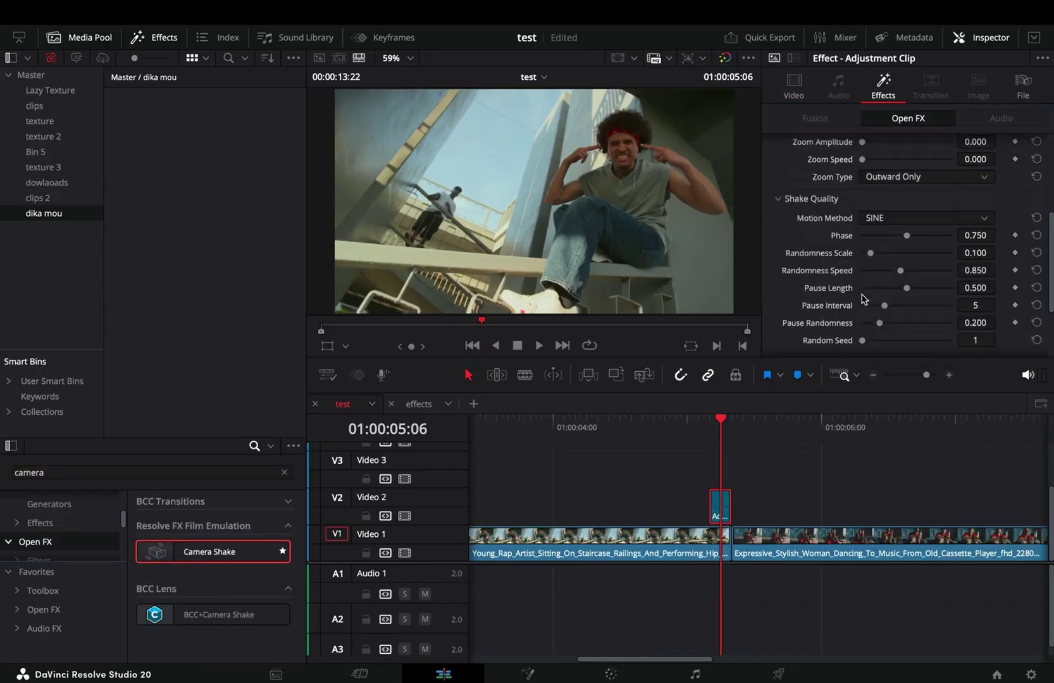
{"action": "scroll", "coordinate": [886, 253], "scroll_direction": "up", "scroll_amount": 7}
{"action": "left_click_drag", "start_coordinate": [872, 242], "coordinate": [929, 260]}
{"action": "left_click_drag", "start_coordinate": [885, 294], "coordinate": [890, 296]}
Apply Flicker Addition to the adjustment clip with type Flicker Gain, Range 1.000 and Speed 3.500
{"action": "double_click", "coordinate": [170, 473]}
{"action": "type", "text": "flick"}
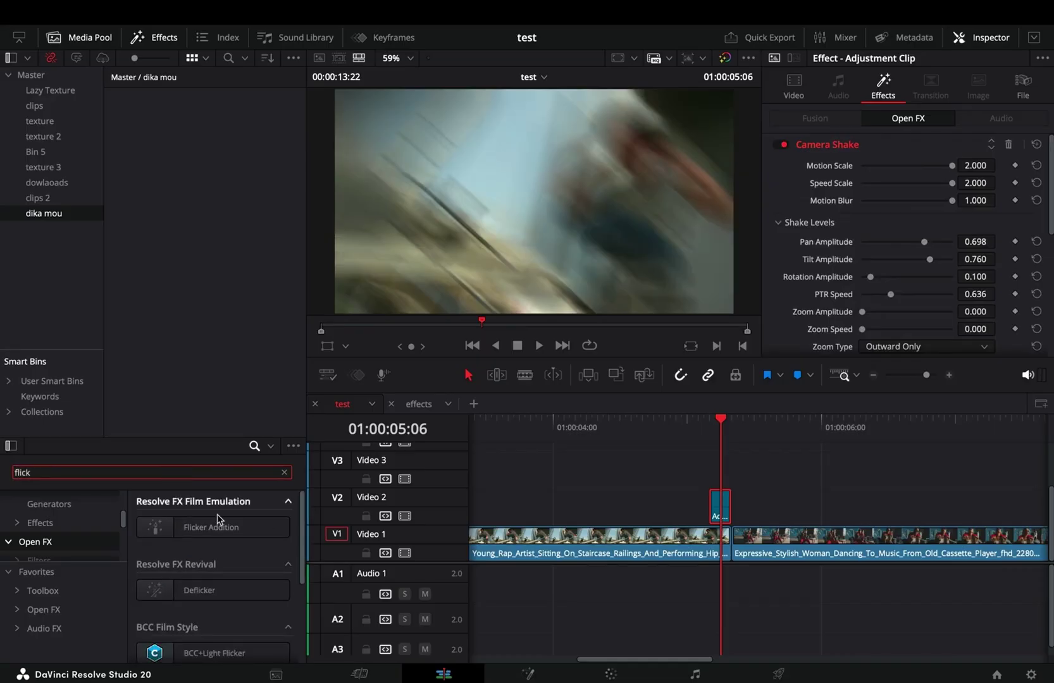
{"action": "left_click_drag", "start_coordinate": [219, 525], "coordinate": [720, 506]}
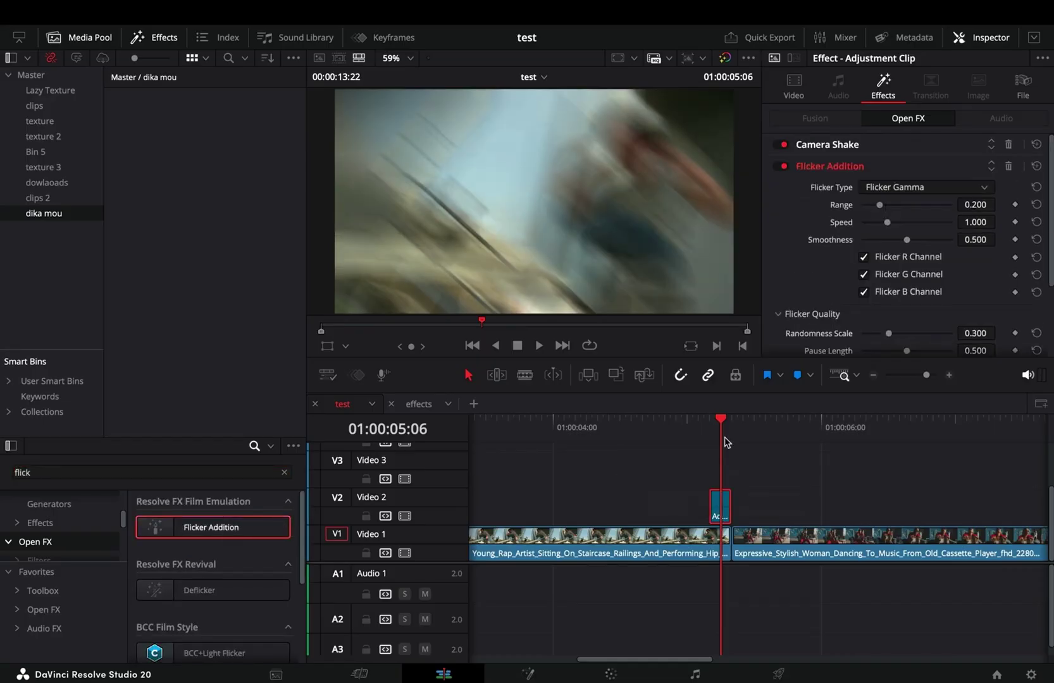
{"action": "left_click", "coordinate": [923, 187]}
{"action": "left_click", "coordinate": [921, 236]}
{"action": "left_click_drag", "start_coordinate": [879, 204], "coordinate": [961, 226]}
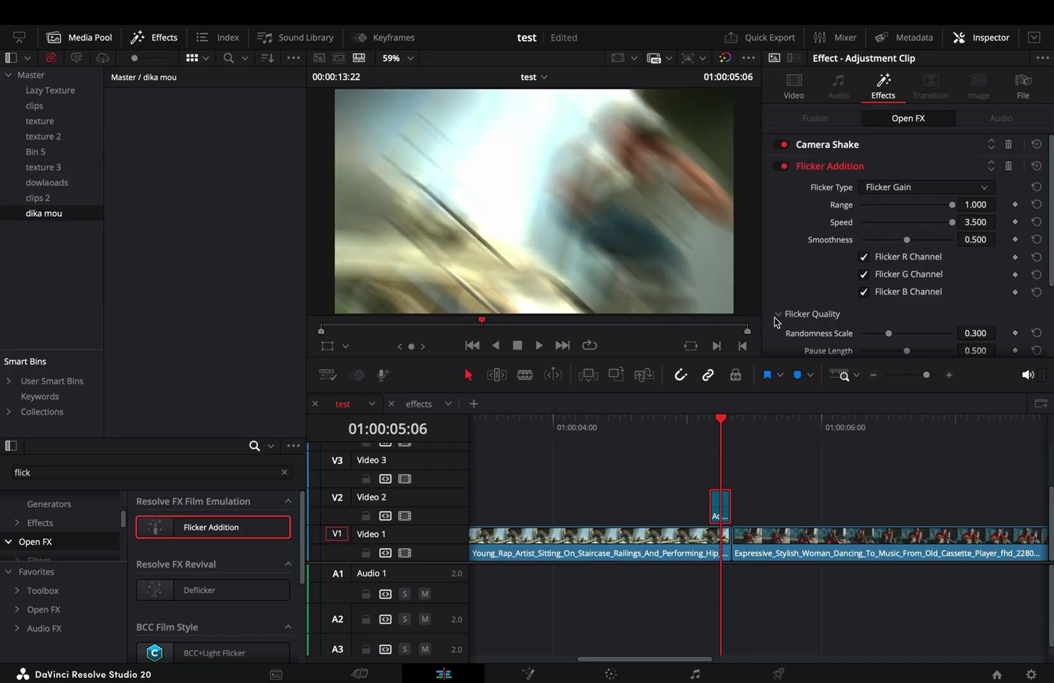
Duplicate the dancing woman clip onto Video 2 directly above the original and trim the copy's end to 01:00:06:00
{"action": "scroll", "coordinate": [765, 478], "scroll_direction": "down", "scroll_amount": 3}
{"action": "left_click_drag", "start_coordinate": [695, 538], "coordinate": [693, 514]}
{"action": "left_click", "coordinate": [657, 434]}
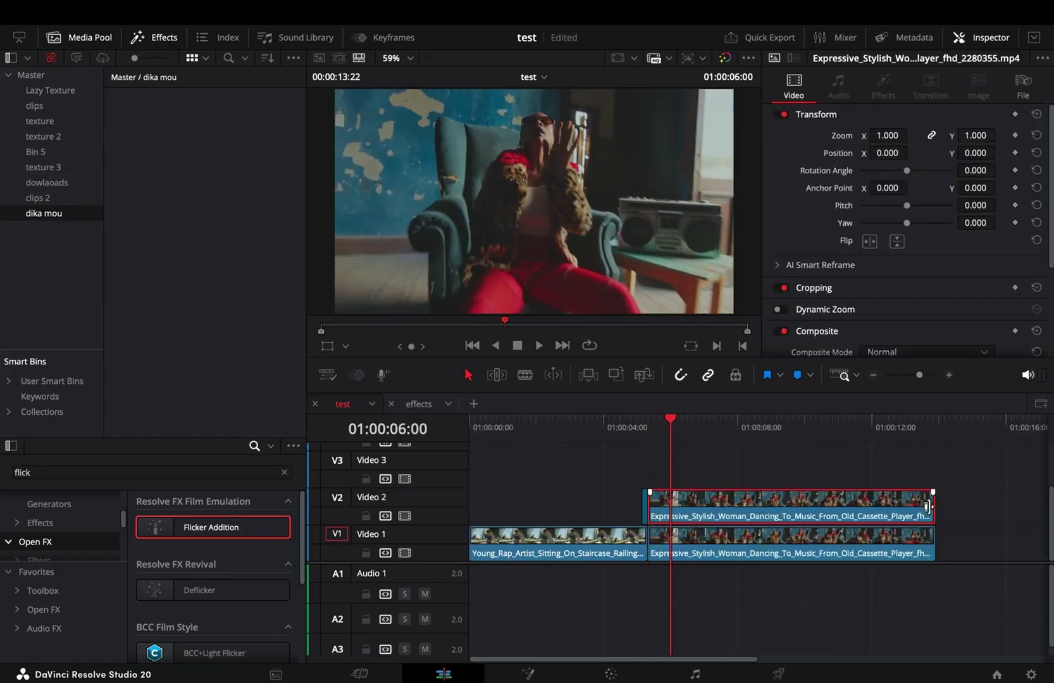
{"action": "left_click_drag", "start_coordinate": [928, 506], "coordinate": [656, 481]}
Open the trimmed copy on the Fusion page and disconnect MediaIn1 from MediaOut1
{"action": "right_click", "coordinate": [658, 510]}
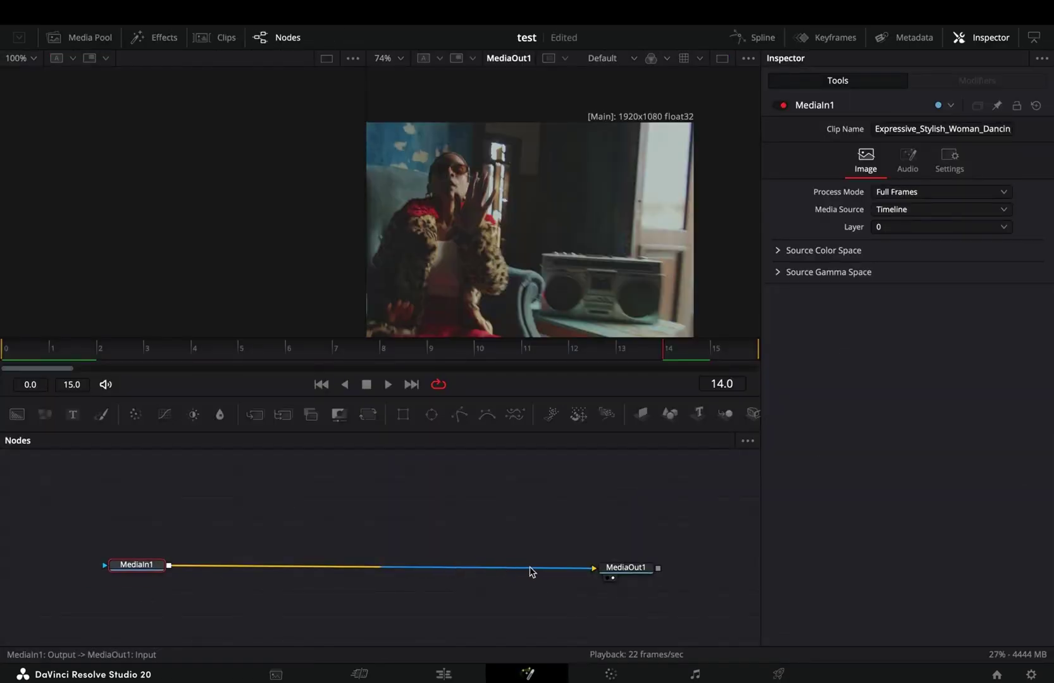
{"action": "left_click", "coordinate": [531, 568]}
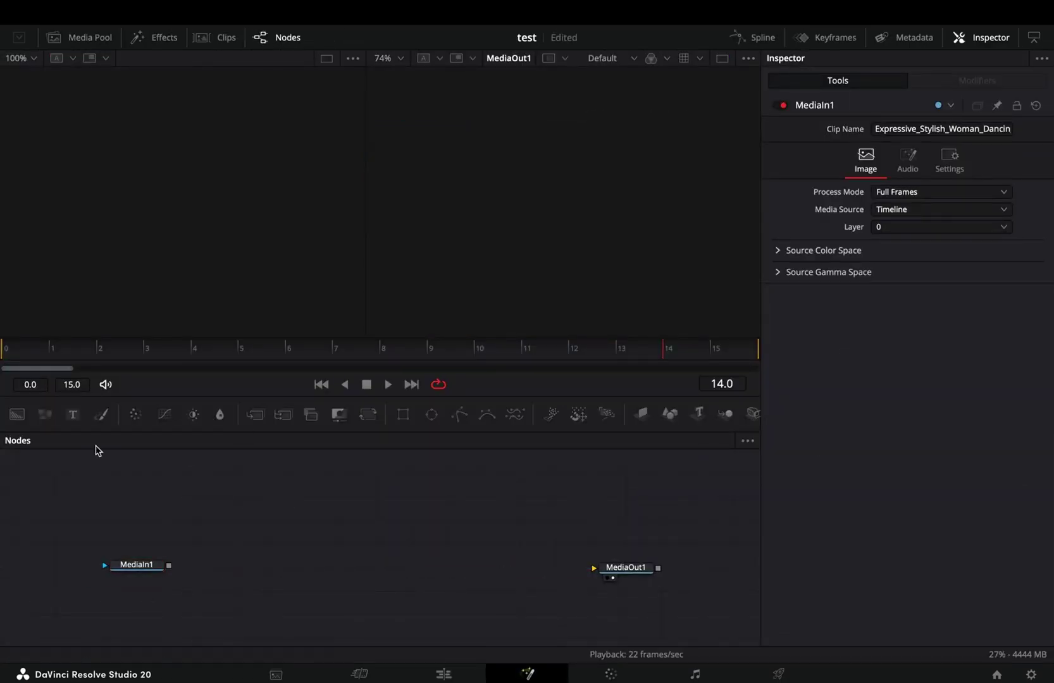
Add a Background node with Alpha 0.0 feeding MediaOut1 and insert a MultiMerge node between them
{"action": "left_click", "coordinate": [16, 414]}
{"action": "left_click_drag", "start_coordinate": [267, 573], "coordinate": [265, 583]}
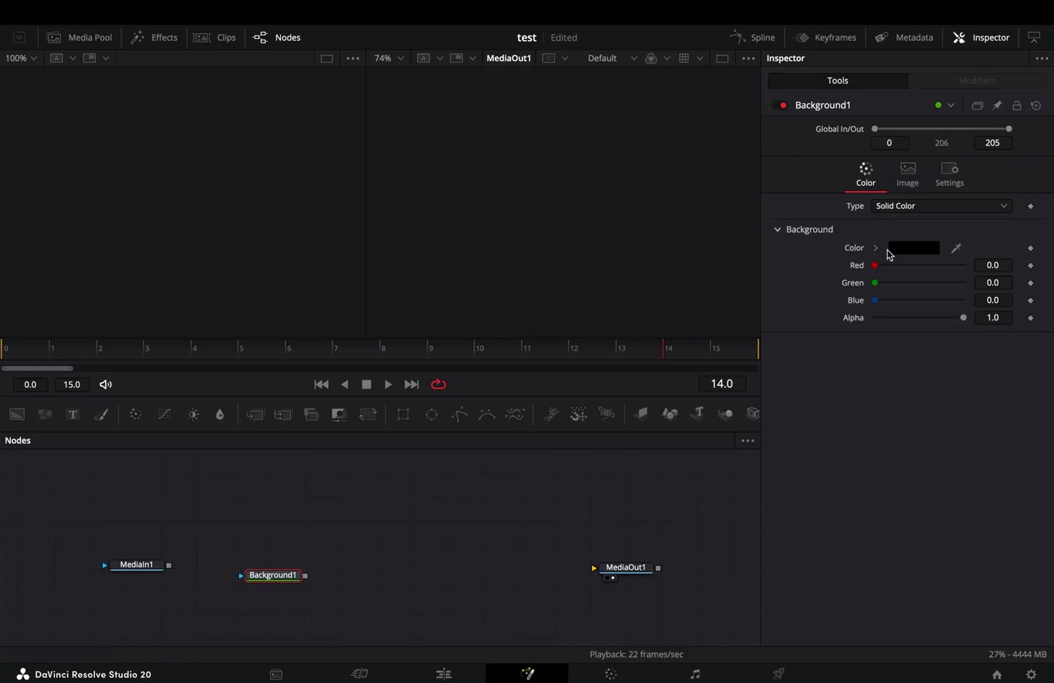
{"action": "left_click_drag", "start_coordinate": [961, 318], "coordinate": [812, 346]}
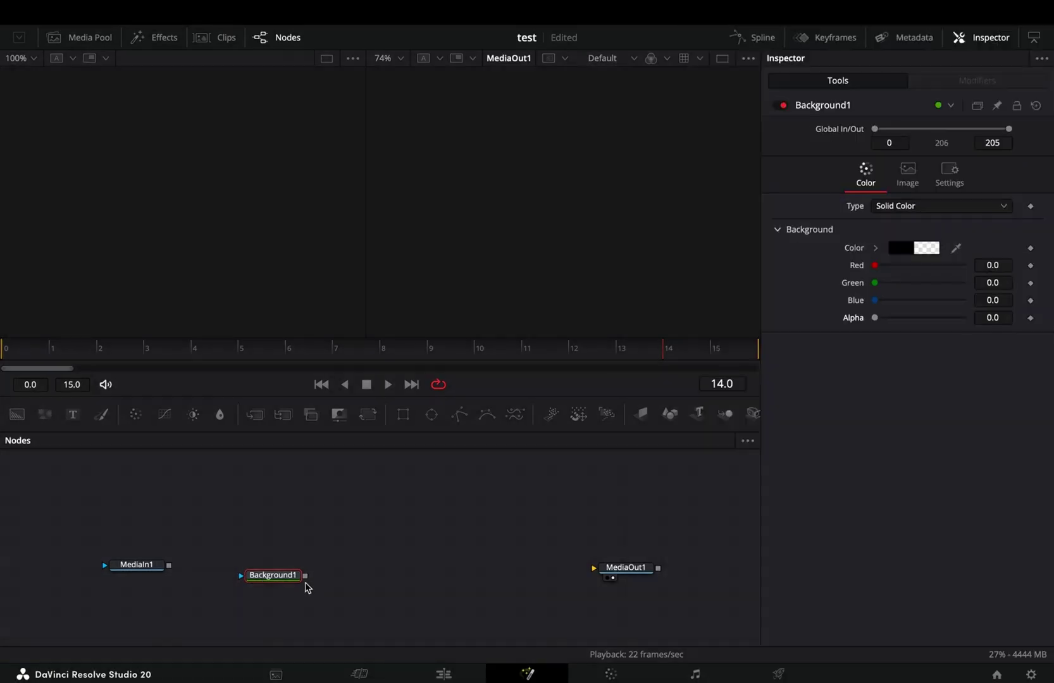
{"action": "left_click_drag", "start_coordinate": [305, 576], "coordinate": [601, 569]}
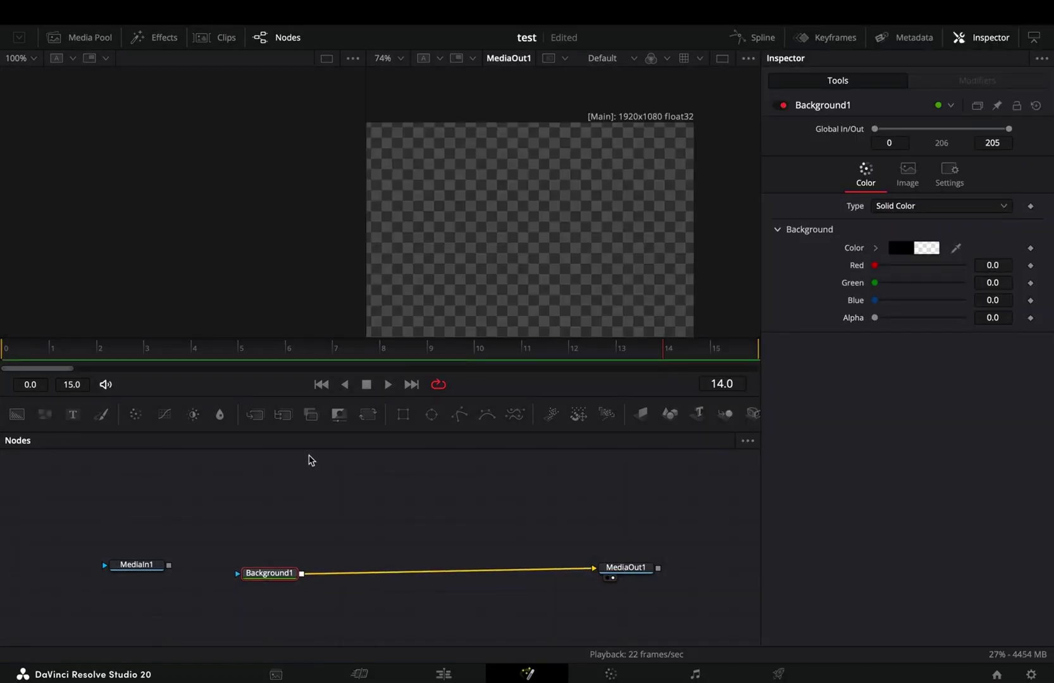
{"action": "left_click_drag", "start_coordinate": [282, 414], "coordinate": [416, 577]}
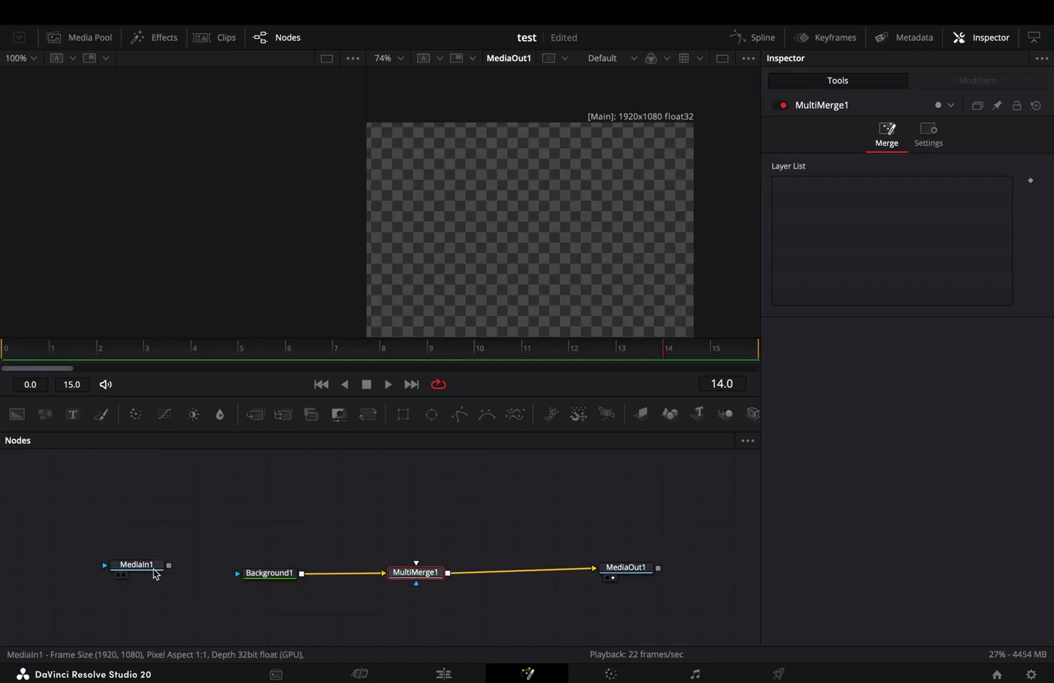
Move MediaIn1 above the background row, add a TimeStretcher node after it, and show the TimeStretcher in the first viewer
{"action": "left_click", "coordinate": [137, 565]}
{"action": "key", "text": "1"}
{"action": "left_click_drag", "start_coordinate": [137, 565], "coordinate": [193, 535]}
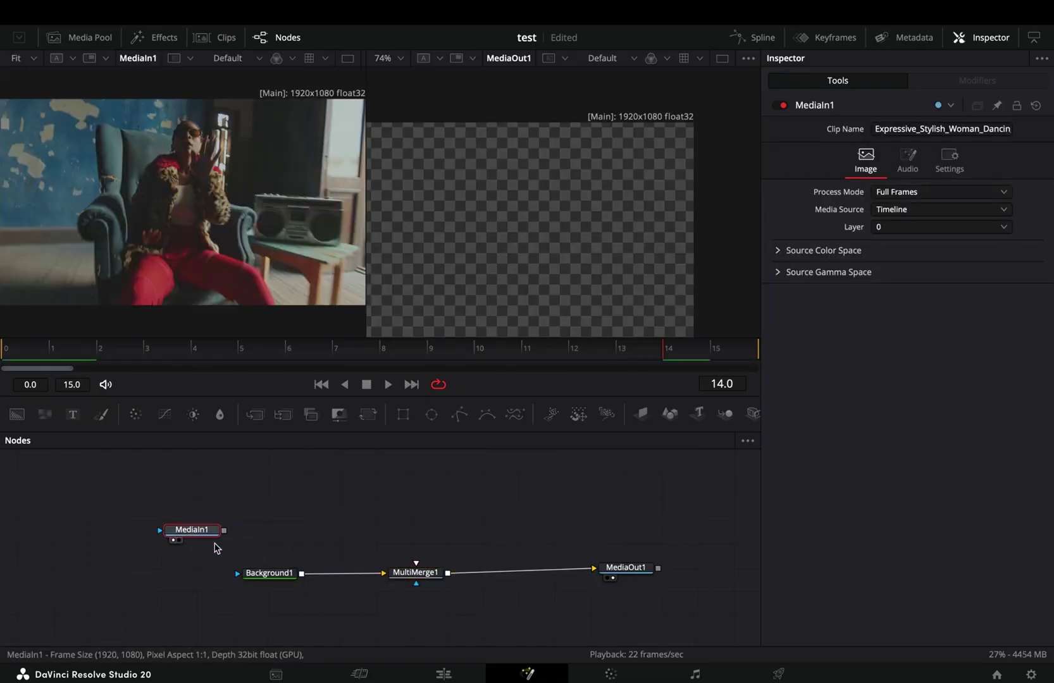
{"action": "key", "text": "shift+space"}
{"action": "type", "text": "time"}
{"action": "key", "text": "Down"}
{"action": "key", "text": "Down"}
{"action": "key", "text": "Down"}
{"action": "key", "text": "Down"}
{"action": "key", "text": "Return"}
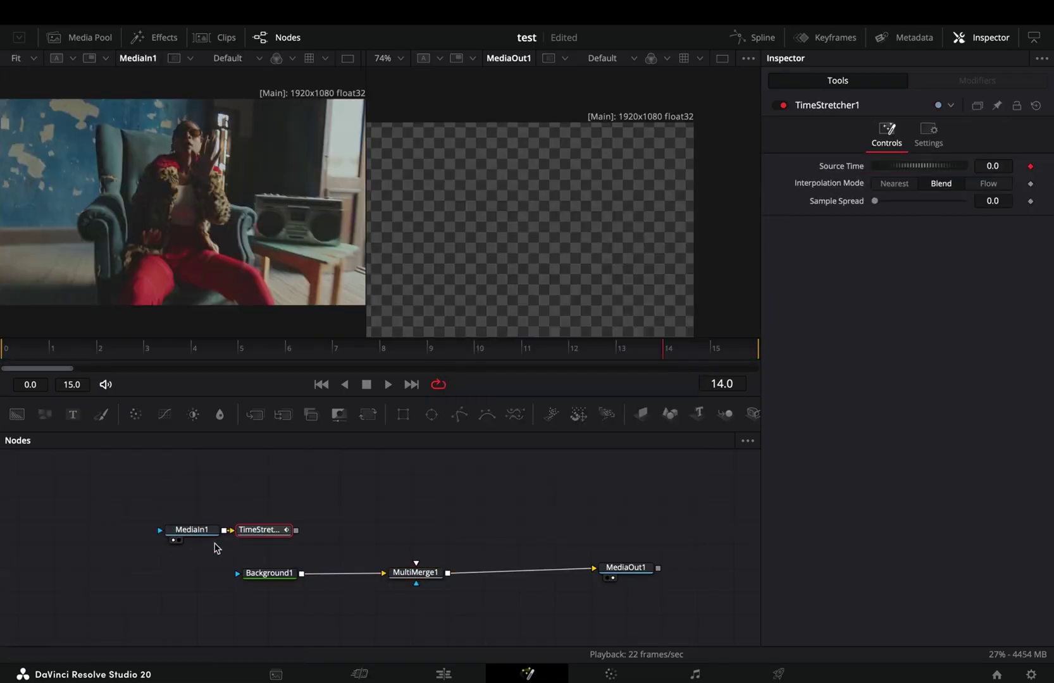
{"action": "key", "text": "1"}
Add a Matte Control node and place it beside TimeStretcher1
{"action": "key", "text": "shift+space"}
{"action": "type", "text": "matt"}
{"action": "key", "text": "Return"}
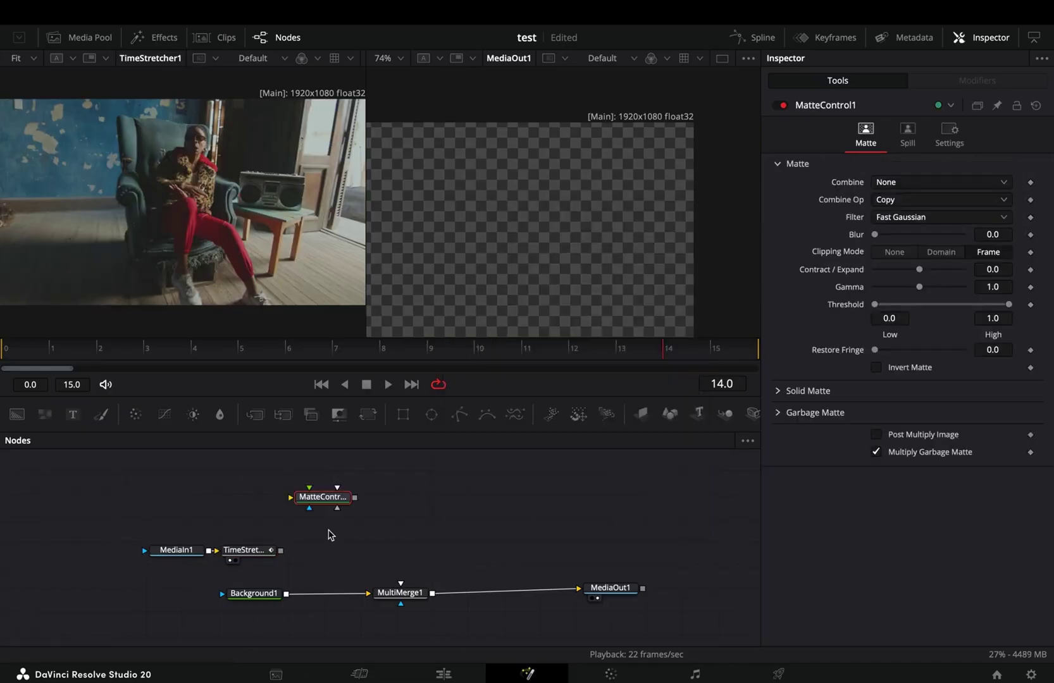
{"action": "left_click_drag", "start_coordinate": [325, 502], "coordinate": [349, 549]}
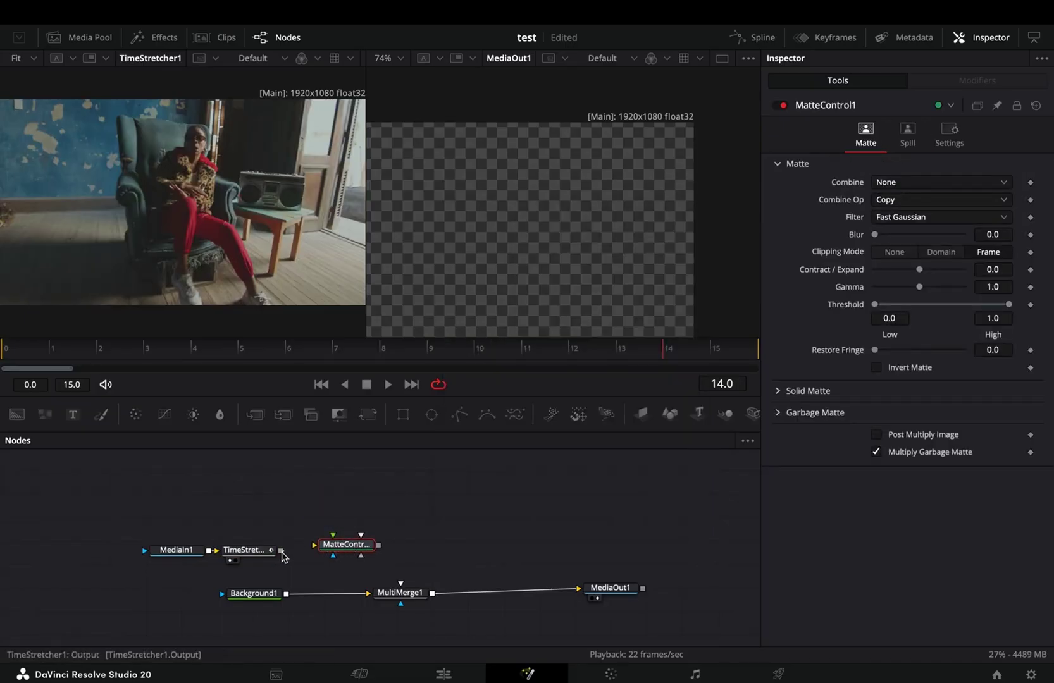
Connect TimeStretcher1 to MatteControl1 and draw a closed Polygon mask around the boombox
{"action": "left_click_drag", "start_coordinate": [281, 551], "coordinate": [326, 549]}
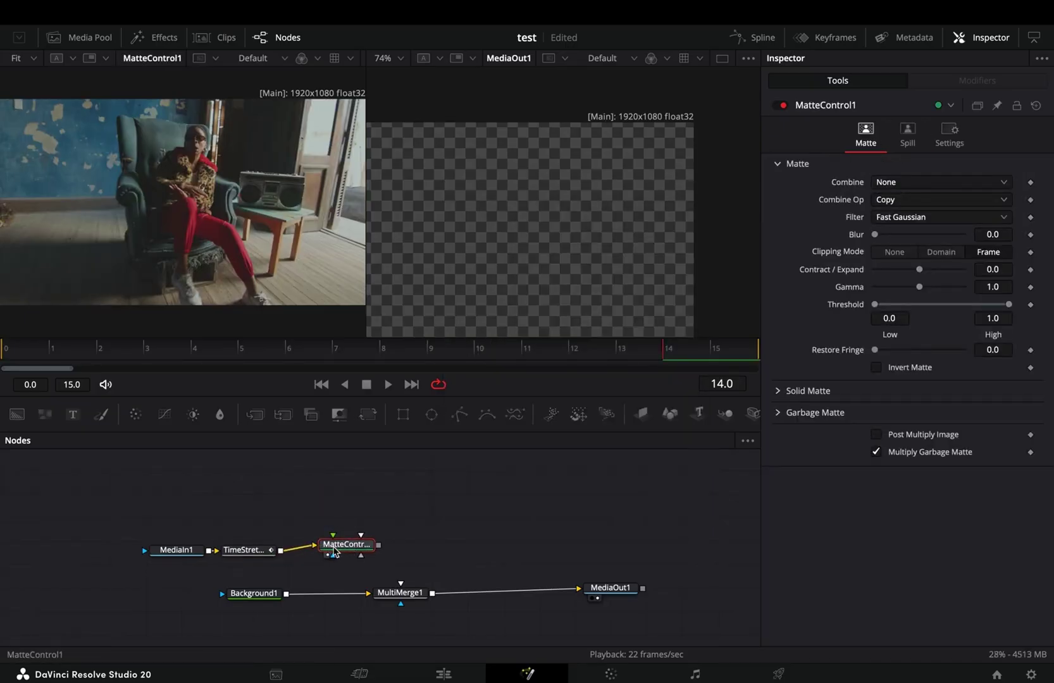
{"action": "left_click", "coordinate": [460, 416]}
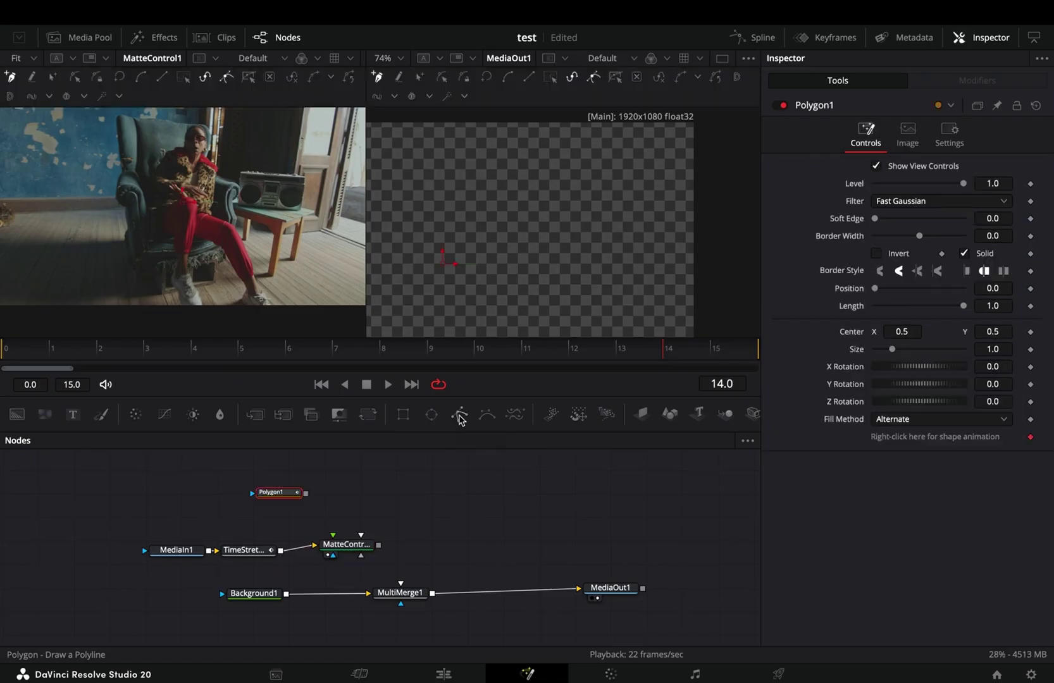
{"action": "scroll", "coordinate": [246, 199], "scroll_direction": "up", "scroll_amount": 5}
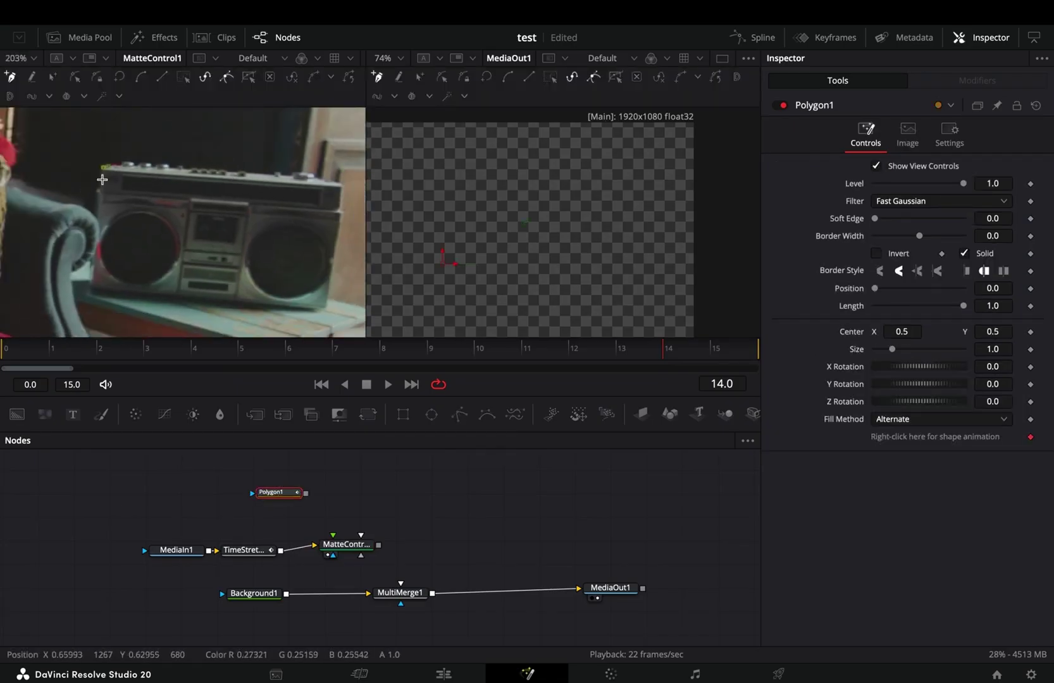
{"action": "left_click", "coordinate": [104, 168]}
{"action": "left_click", "coordinate": [96, 216]}
{"action": "left_click", "coordinate": [100, 234]}
{"action": "left_click", "coordinate": [91, 258]}
{"action": "left_click", "coordinate": [90, 295]}
{"action": "left_click", "coordinate": [207, 302]}
{"action": "left_click", "coordinate": [327, 308]}
{"action": "left_click", "coordinate": [335, 259]}
{"action": "left_click", "coordinate": [343, 212]}
{"action": "left_click", "coordinate": [343, 186]}
{"action": "left_click", "coordinate": [120, 165]}
{"action": "scroll", "coordinate": [190, 208], "scroll_direction": "down", "scroll_amount": 4}
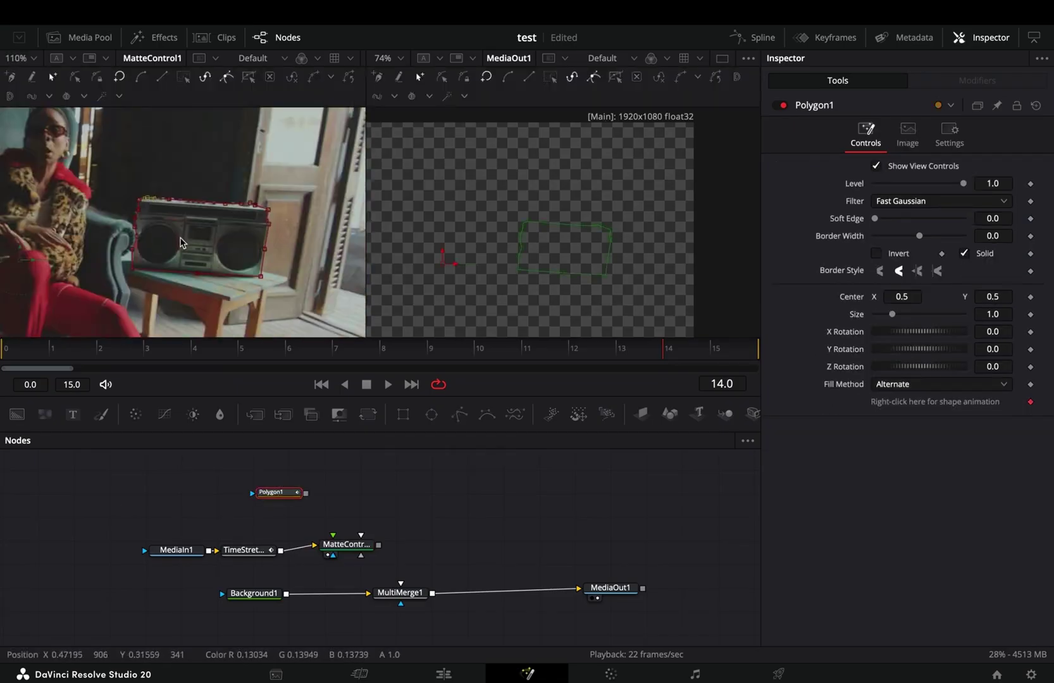
Connect Polygon1 to MatteControl1, set Combine to Combine Alpha, and enable Post Multiply Image to cut out the boombox
{"action": "left_click_drag", "start_coordinate": [306, 494], "coordinate": [333, 535]}
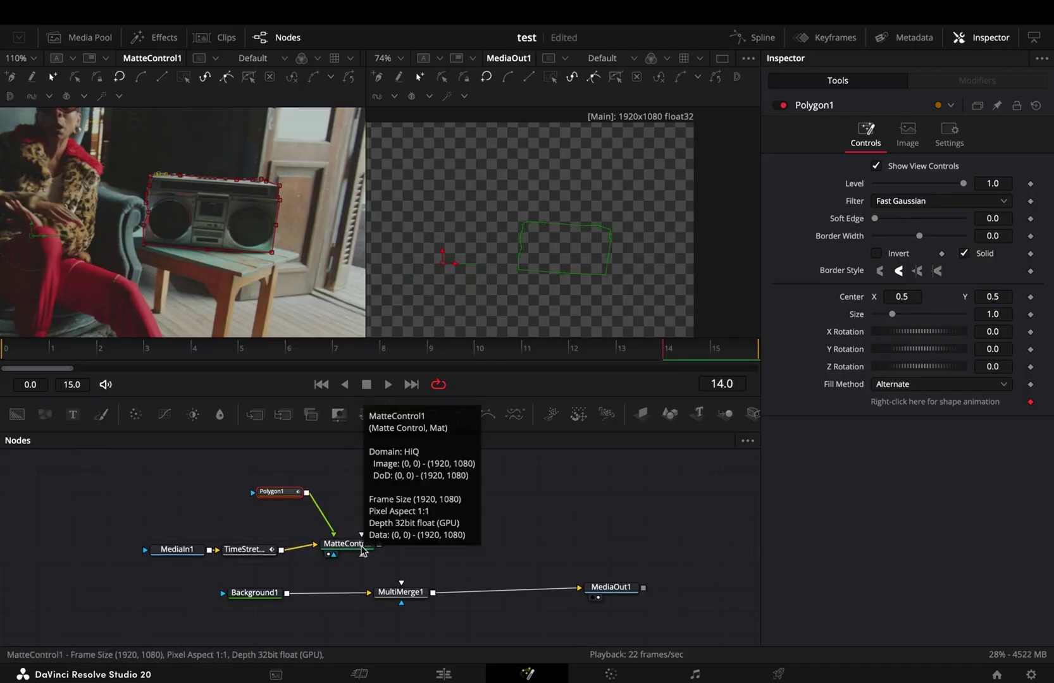
{"action": "left_click", "coordinate": [350, 547]}
{"action": "left_click", "coordinate": [924, 182]}
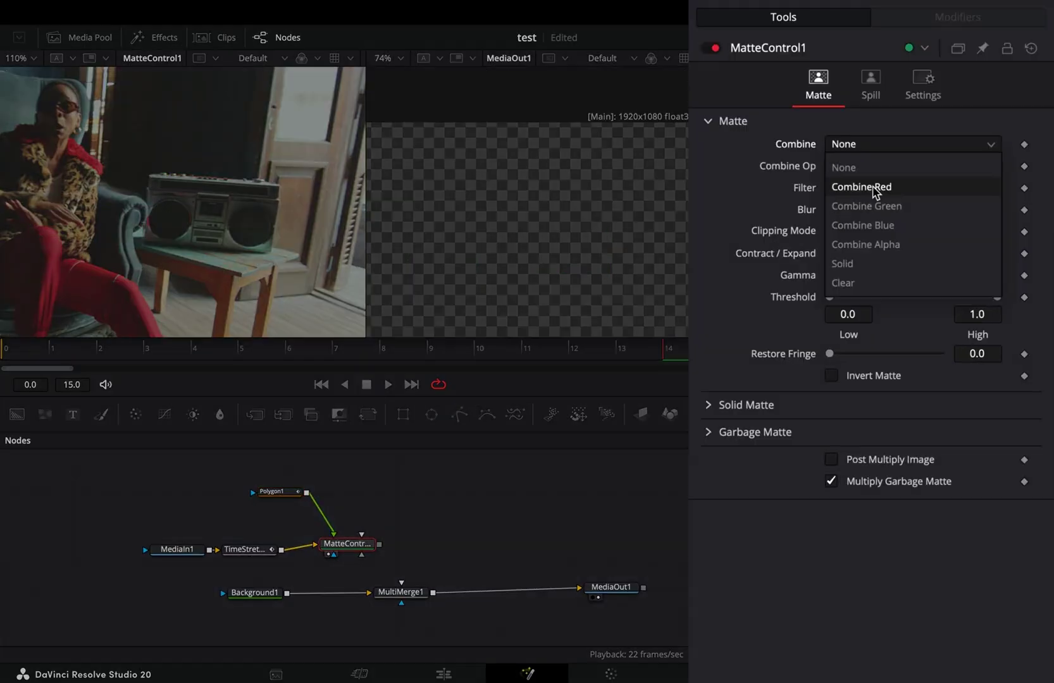
{"action": "left_click", "coordinate": [876, 246]}
{"action": "left_click", "coordinate": [831, 460]}
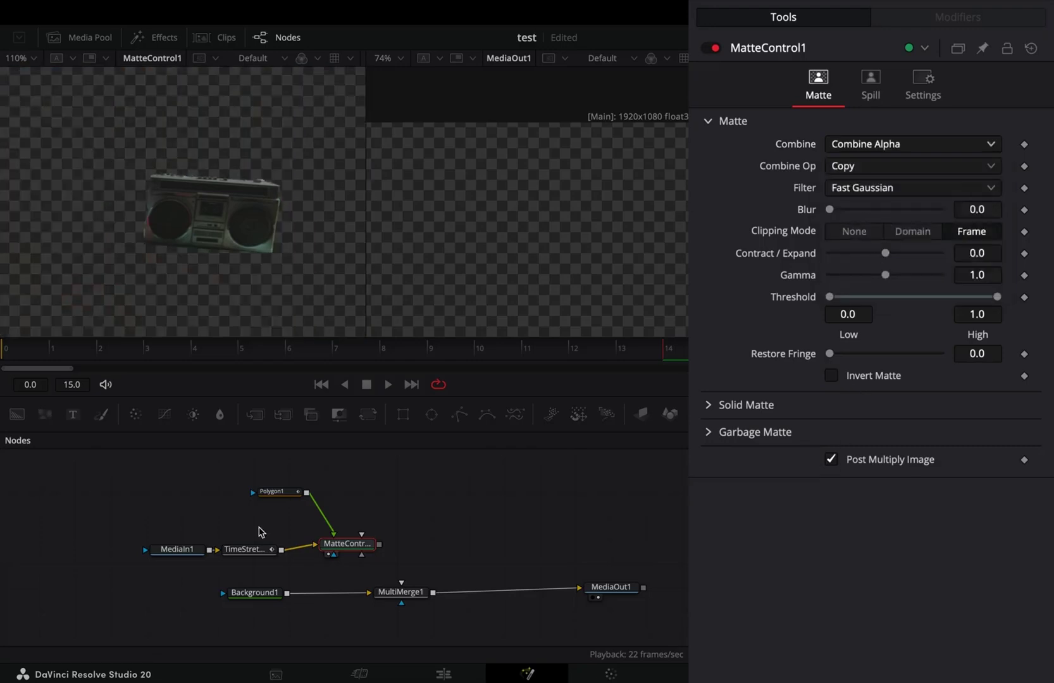
Add a Transform node after MatteControl1 and show it in the first viewer
{"action": "key", "text": "shift+space"}
{"action": "type", "text": "tran"}
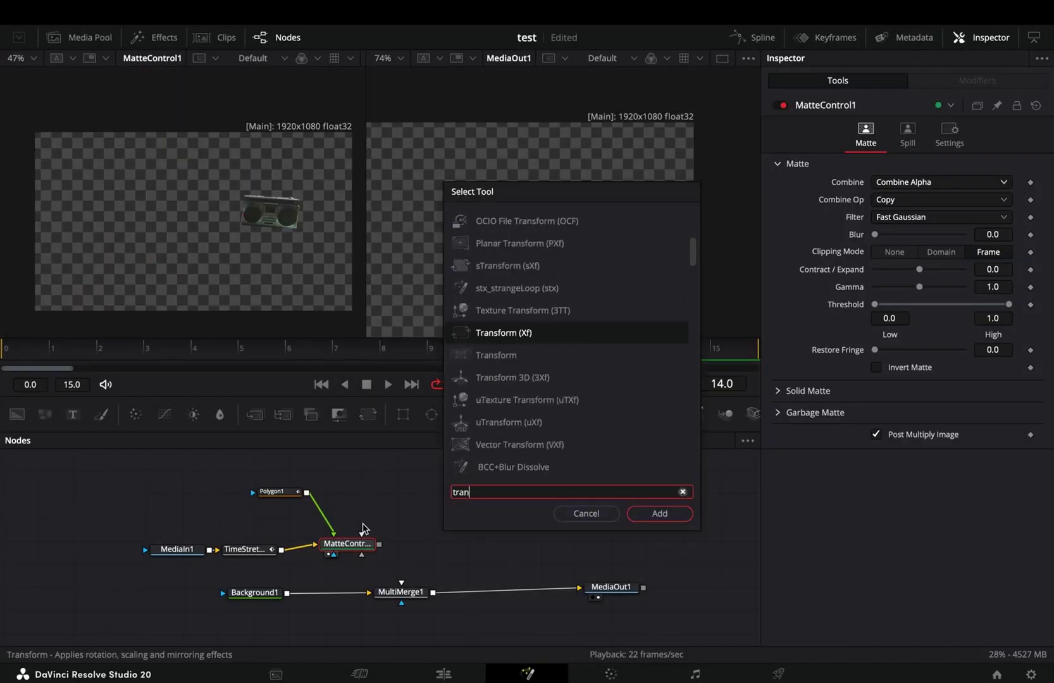
{"action": "key", "text": "Down"}
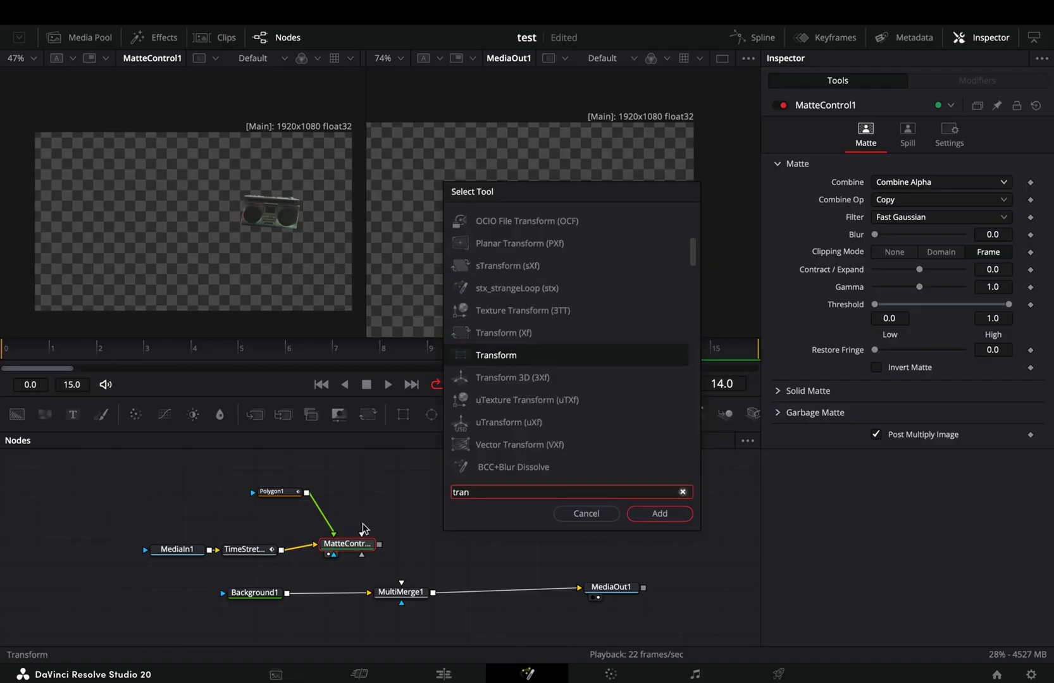
{"action": "key", "text": "Return"}
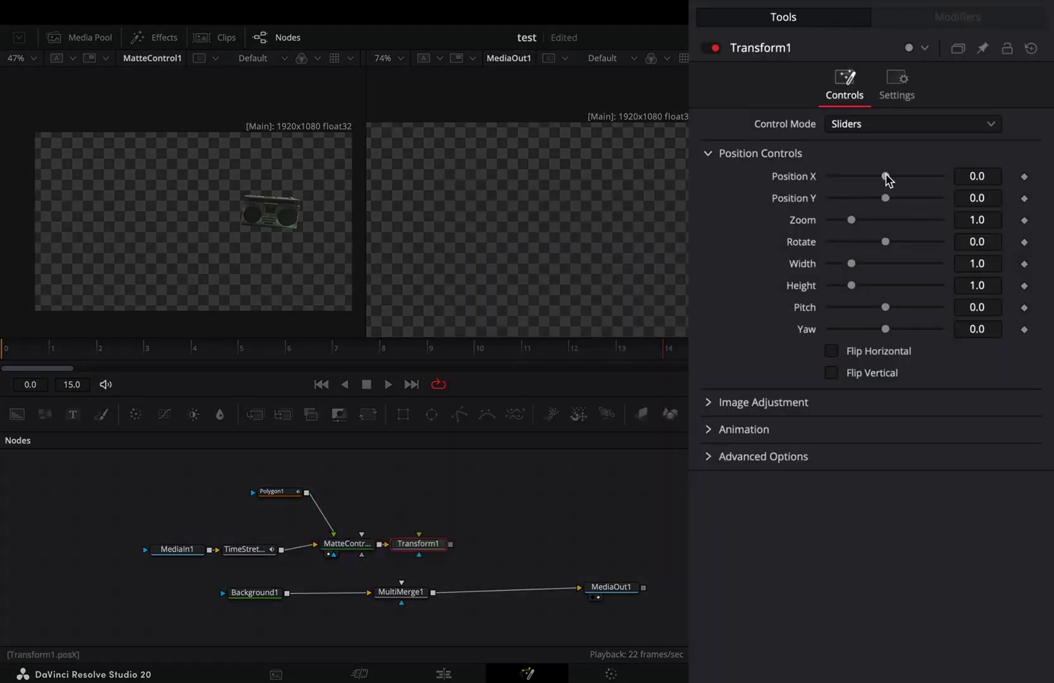
{"action": "key", "text": "1"}
Try out the Position X offset of Transform1, reset it, and apply an Anim Curves modifier to Position X
{"action": "left_click_drag", "start_coordinate": [910, 177], "coordinate": [903, 177]}
{"action": "double_click", "coordinate": [801, 179]}
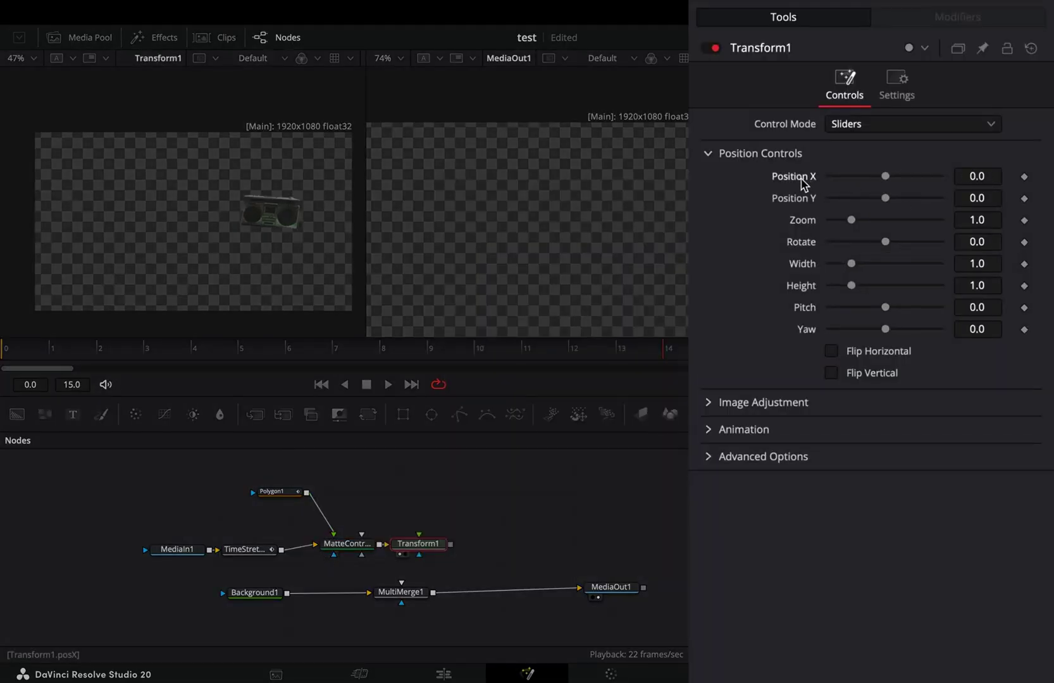
{"action": "right_click", "coordinate": [801, 179]}
{"action": "mouse_move", "coordinate": [879, 253]}
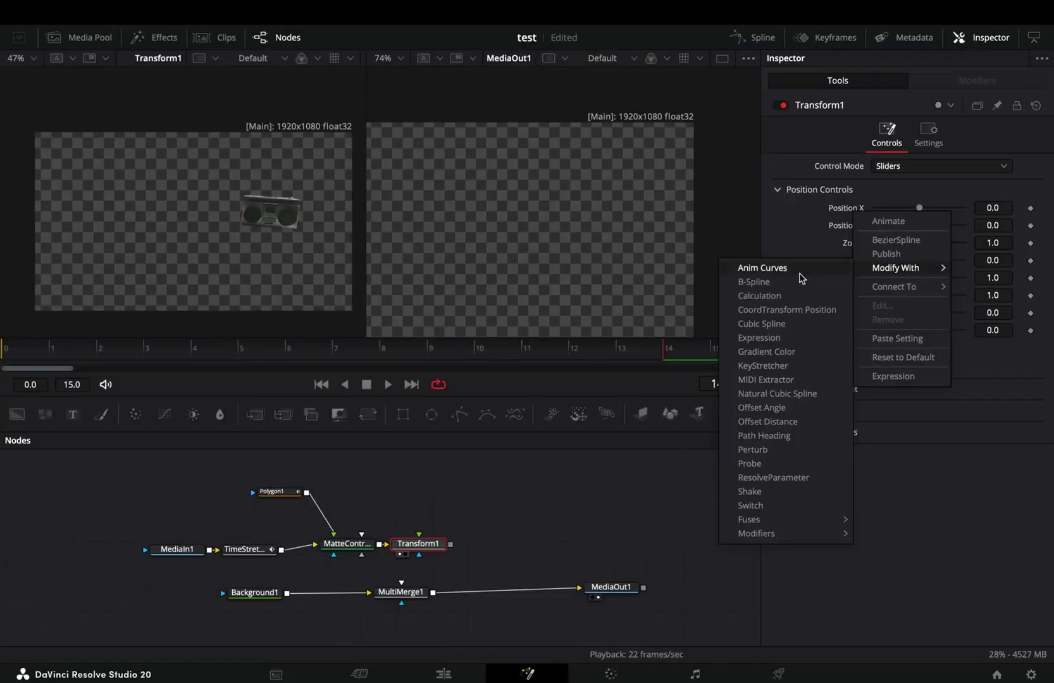
{"action": "left_click", "coordinate": [800, 274]}
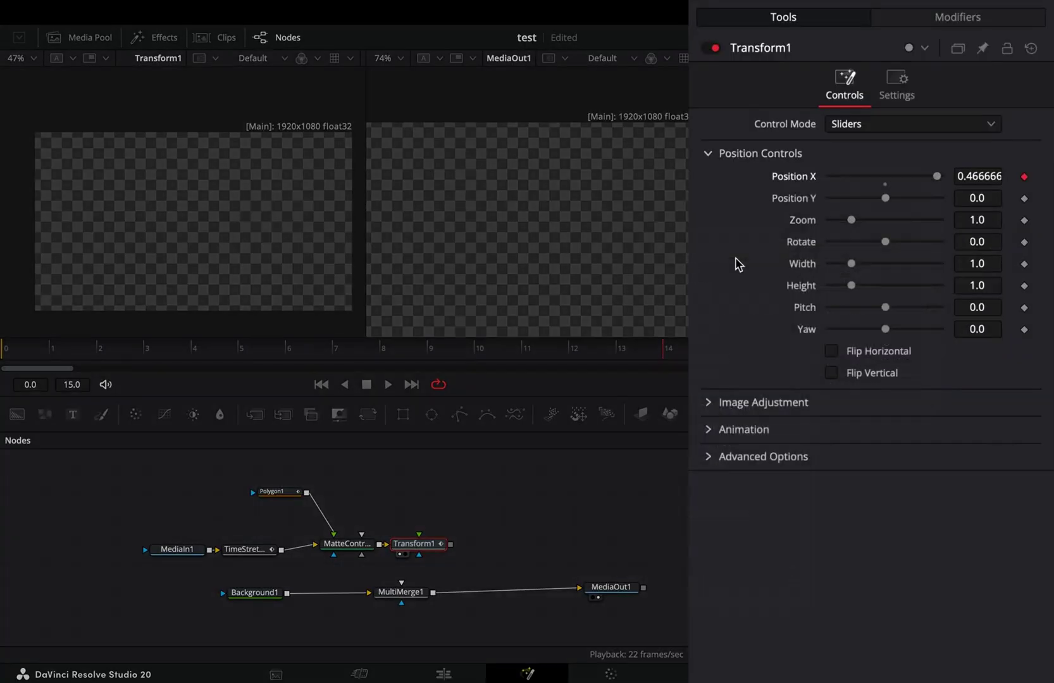
Configure the Position X Anim Curves with source Duration, curve Easing, Out set to Bounce, Invert enabled, and Scale 1
{"action": "left_click", "coordinate": [949, 20]}
{"action": "left_click", "coordinate": [892, 145]}
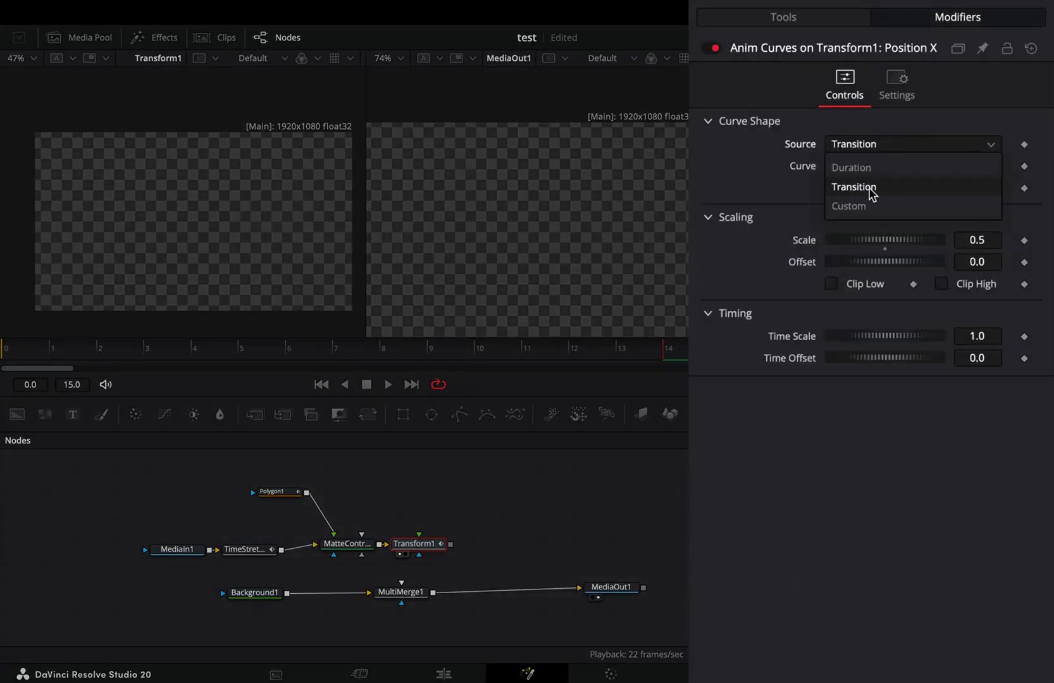
{"action": "left_click", "coordinate": [869, 168]}
{"action": "left_click", "coordinate": [868, 169]}
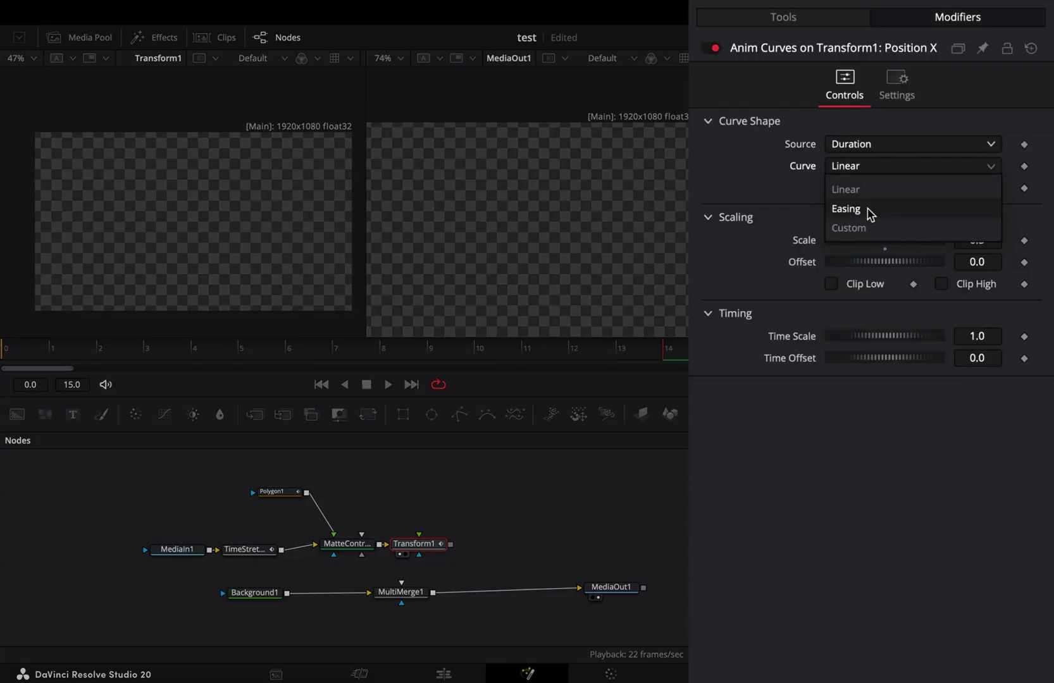
{"action": "left_click", "coordinate": [870, 212]}
{"action": "left_click", "coordinate": [970, 190]}
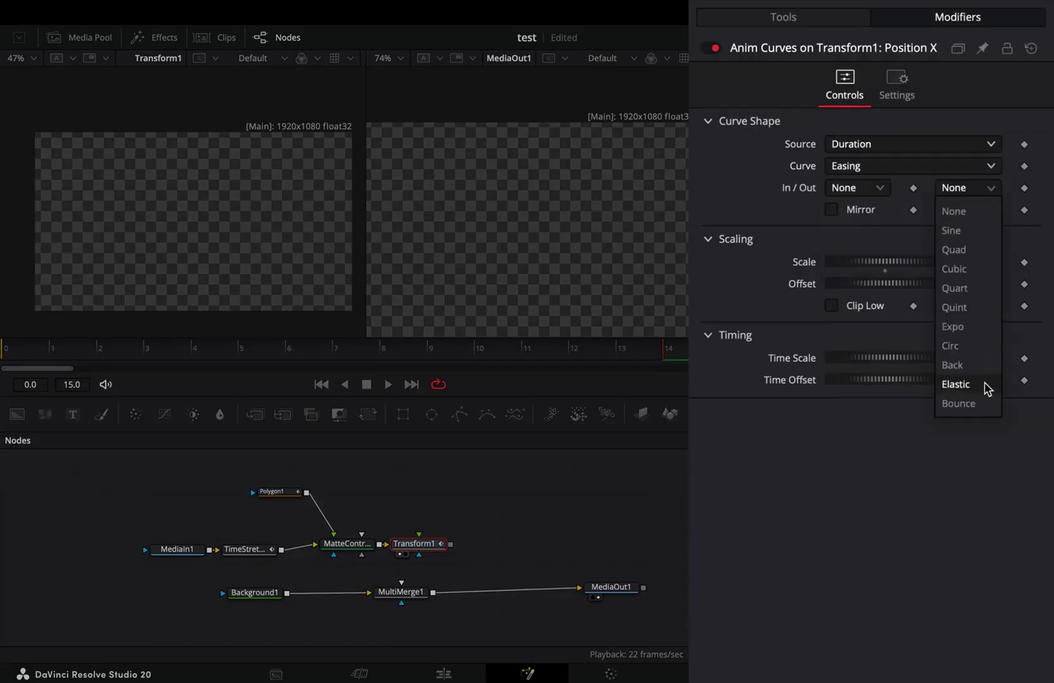
{"action": "left_click", "coordinate": [969, 405]}
{"action": "left_click", "coordinate": [941, 210]}
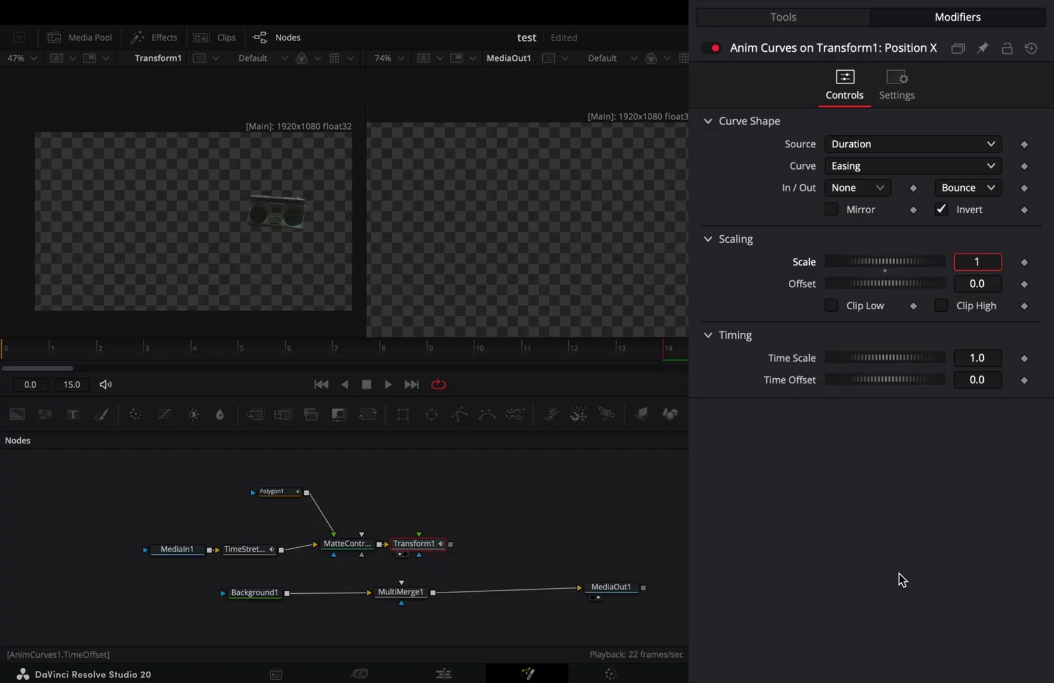
{"action": "type", "text": "1"}
{"action": "key", "text": "Return"}
Enable motion blur with quality 10 on Transform1 and connect the node to MultiMerge1
{"action": "left_click", "coordinate": [807, 24]}
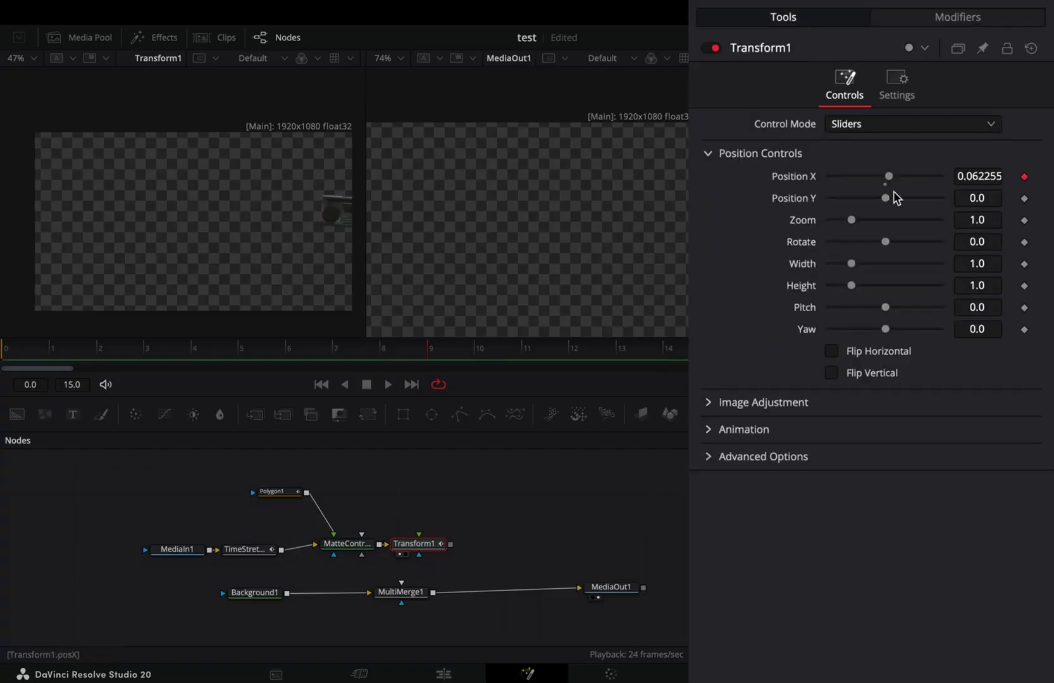
{"action": "left_click", "coordinate": [898, 95]}
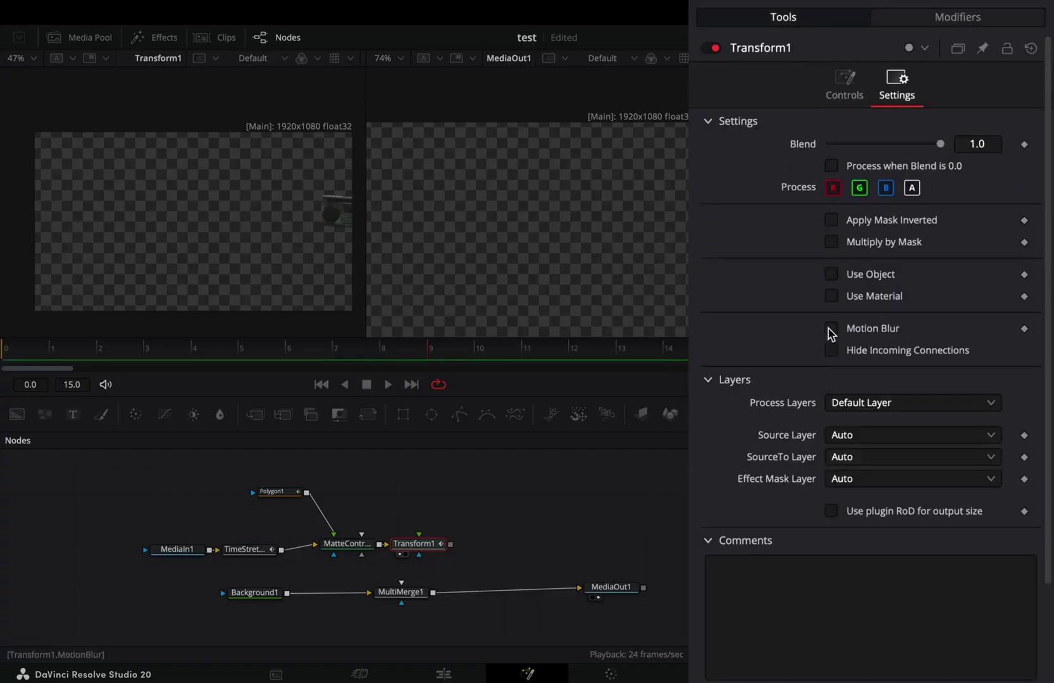
{"action": "left_click", "coordinate": [830, 329]}
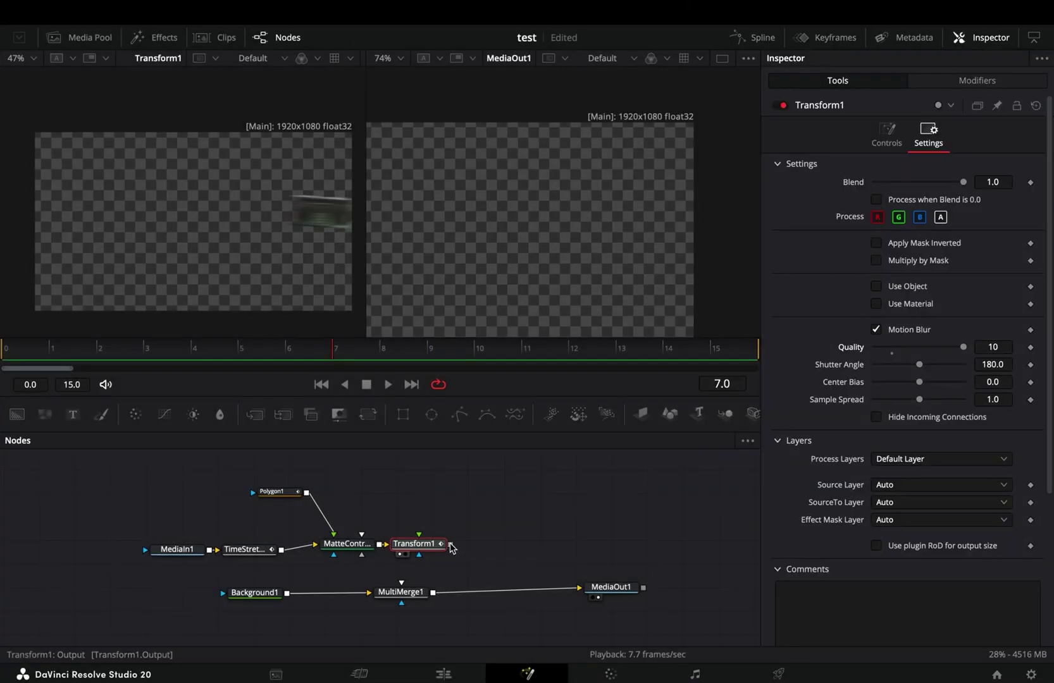
{"action": "left_click_drag", "start_coordinate": [419, 554], "coordinate": [411, 578]}
{"action": "scroll", "coordinate": [411, 580], "scroll_direction": "right", "scroll_amount": 2}
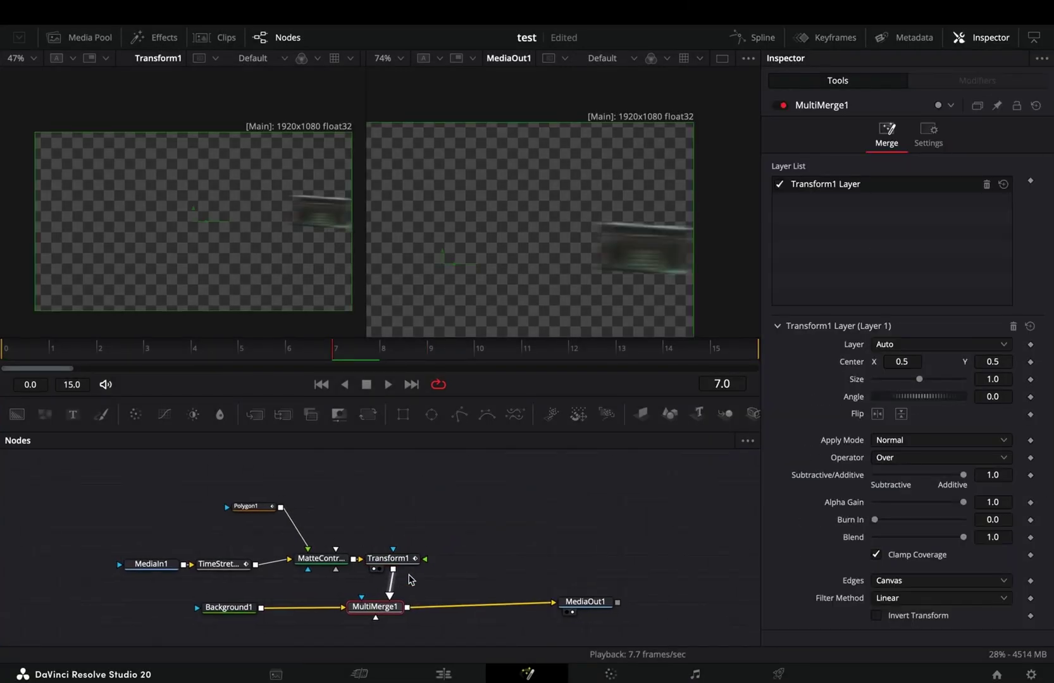
Duplicate MatteControl1 and Transform1 above the originals, feed the matte copy from TimeStretcher1, and show it in the first viewer
{"action": "left_click_drag", "start_coordinate": [442, 543], "coordinate": [293, 578]}
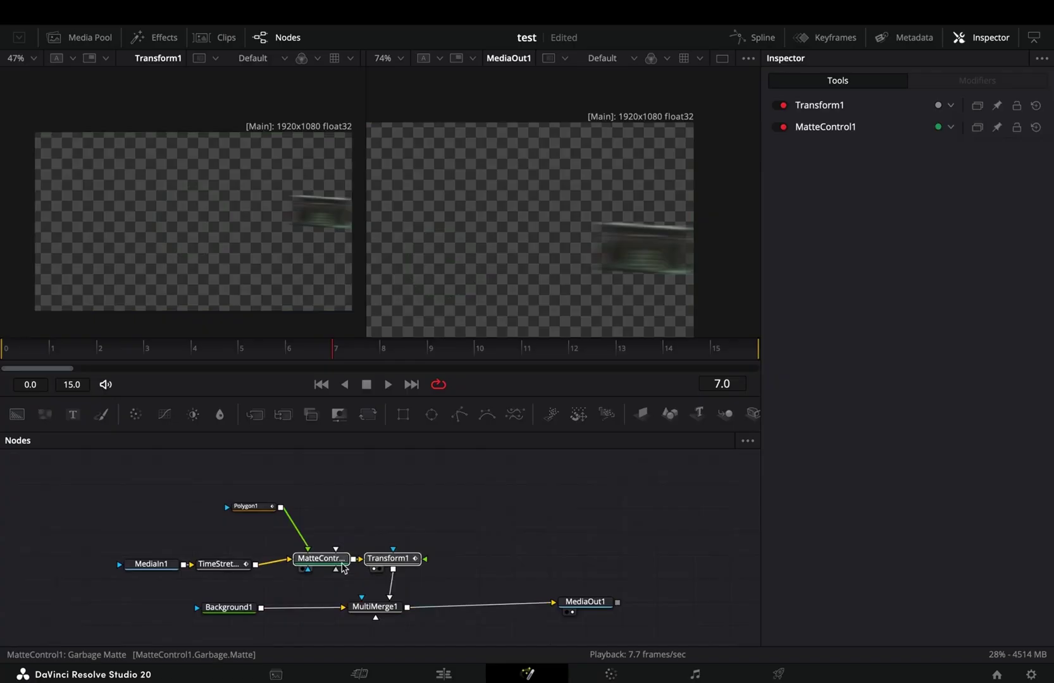
{"action": "key", "text": "super+c"}
{"action": "left_click", "coordinate": [411, 480]}
{"action": "key", "text": "super+v"}
{"action": "left_click", "coordinate": [382, 517]}
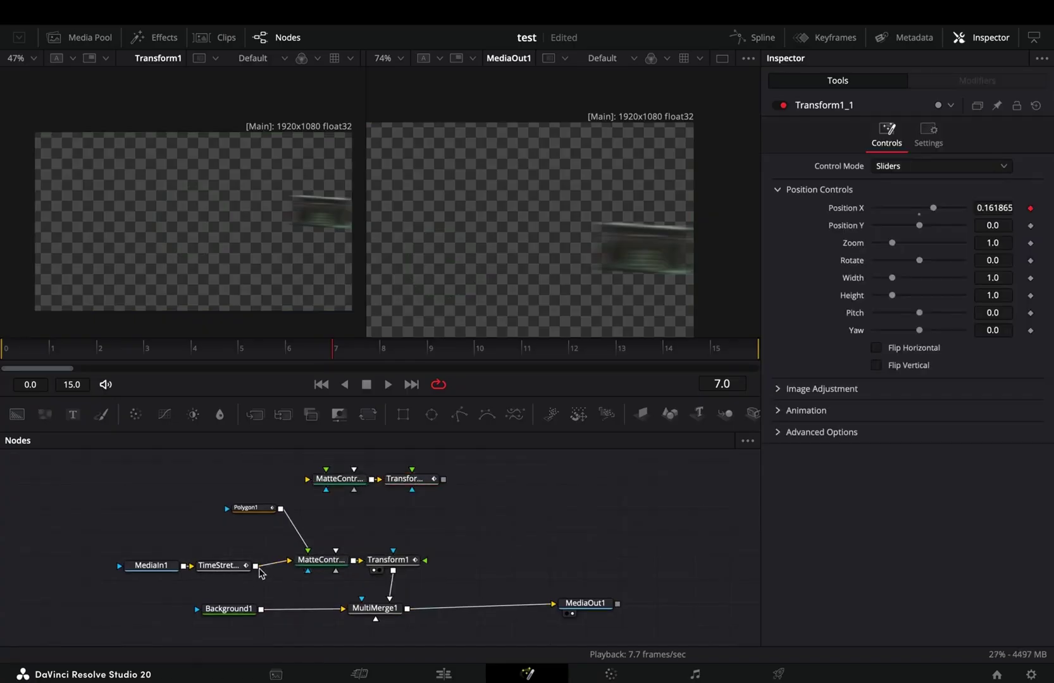
{"action": "left_click_drag", "start_coordinate": [255, 566], "coordinate": [257, 482]}
{"action": "key", "text": "1"}
Draw a second Polygon mask around the seated person and connect it to MatteControl1_1
{"action": "scroll", "coordinate": [336, 499], "scroll_direction": "up", "scroll_amount": 1}
{"action": "left_click", "coordinate": [460, 415]}
{"action": "scroll", "coordinate": [213, 183], "scroll_direction": "up", "scroll_amount": 5}
{"action": "left_click", "coordinate": [125, 223]}
{"action": "scroll", "coordinate": [145, 253], "scroll_direction": "down", "scroll_amount": 5}
{"action": "left_click", "coordinate": [232, 329]}
{"action": "left_click", "coordinate": [202, 295]}
{"action": "left_click", "coordinate": [279, 295]}
{"action": "left_click", "coordinate": [296, 288]}
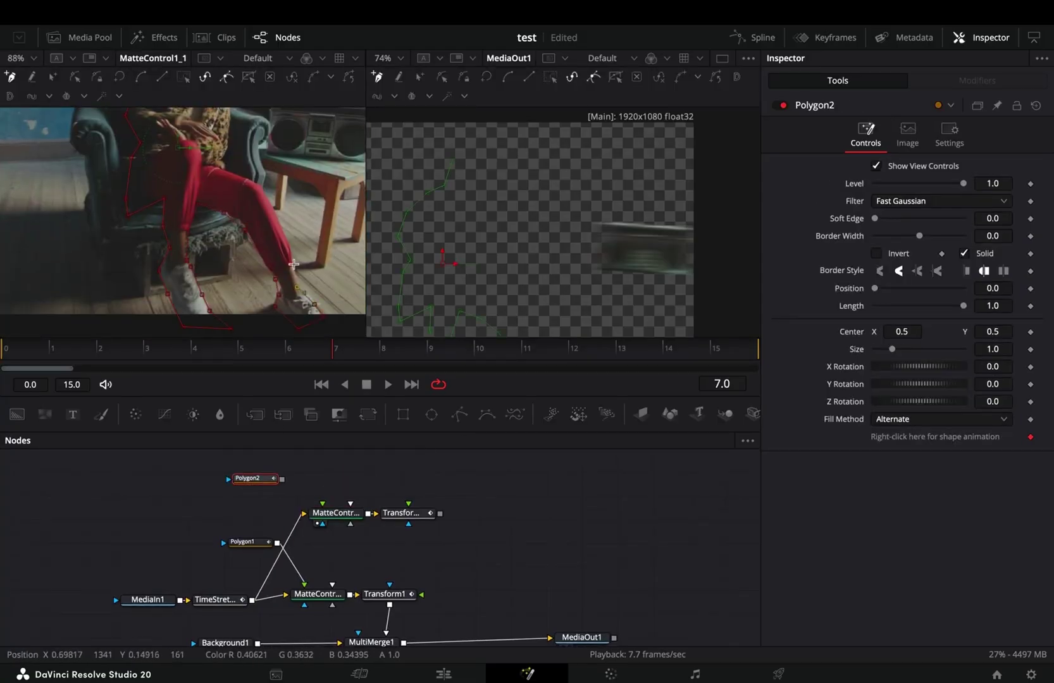
{"action": "scroll", "coordinate": [294, 264], "scroll_direction": "up", "scroll_amount": 5}
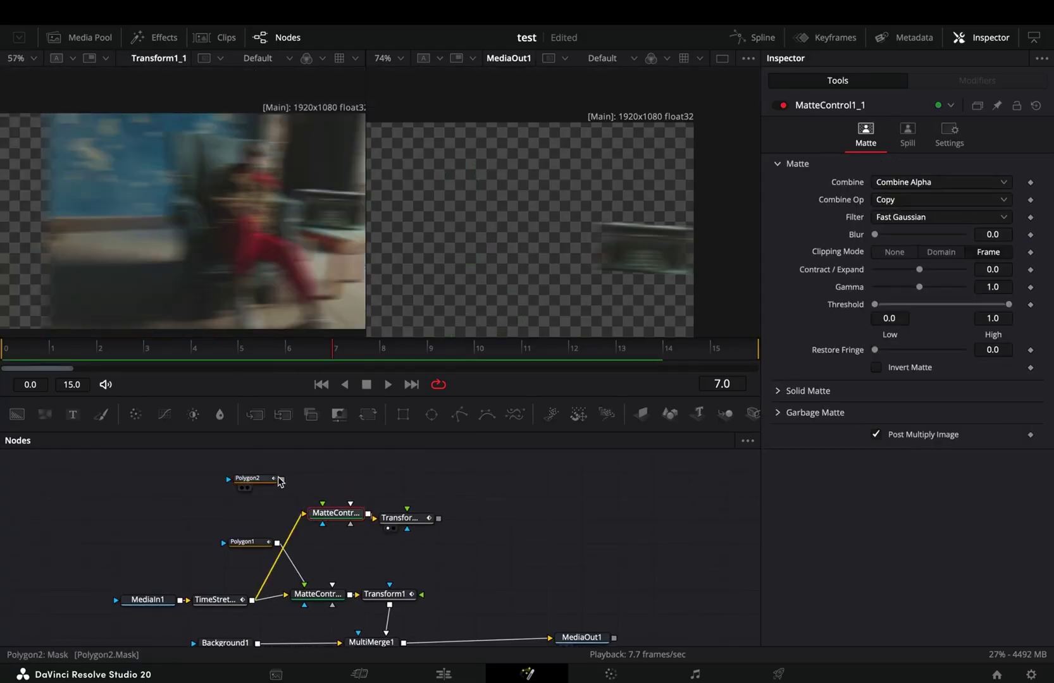
{"action": "left_click_drag", "start_coordinate": [282, 480], "coordinate": [319, 504]}
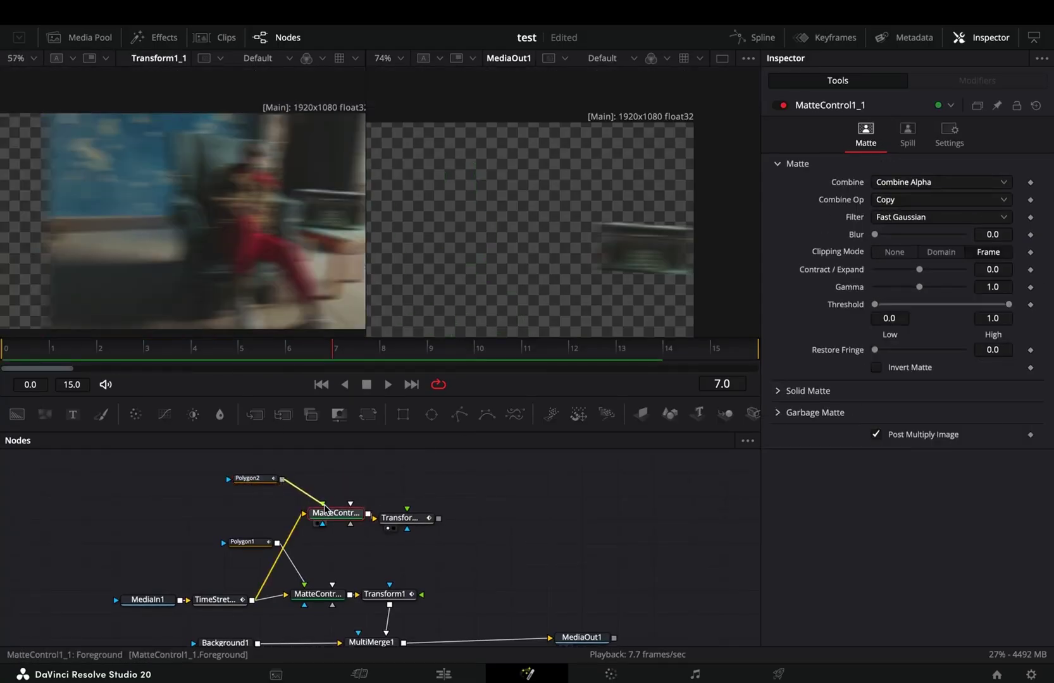
Replace the Position X animation of Transform1_1 with an animation on Position Y
{"action": "left_click", "coordinate": [408, 522]}
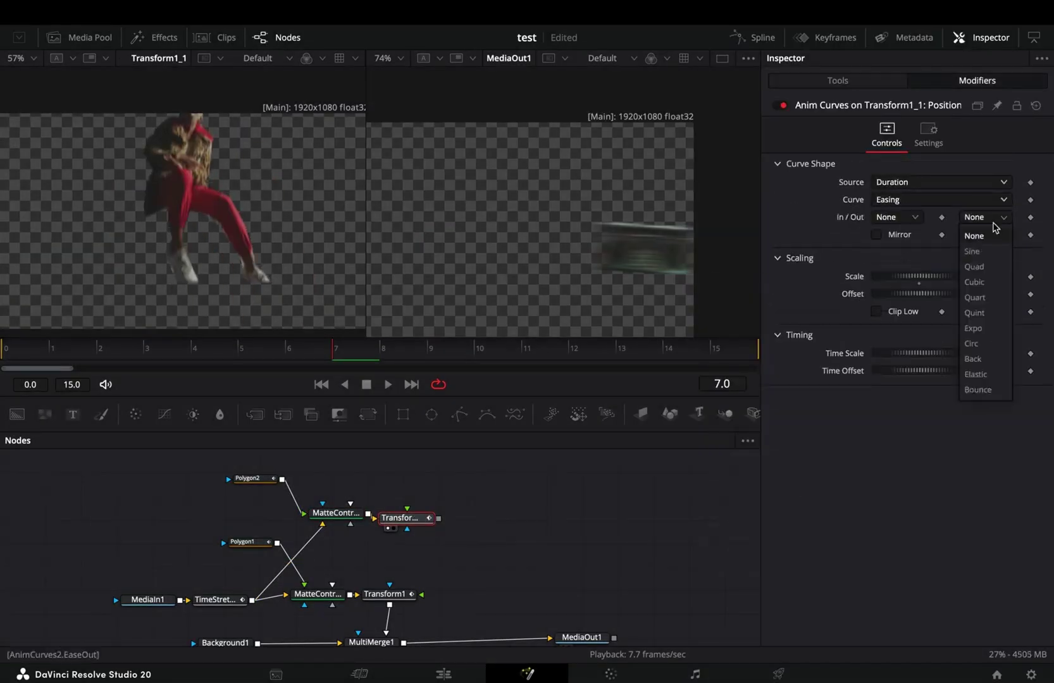
{"action": "left_click", "coordinate": [977, 389]}
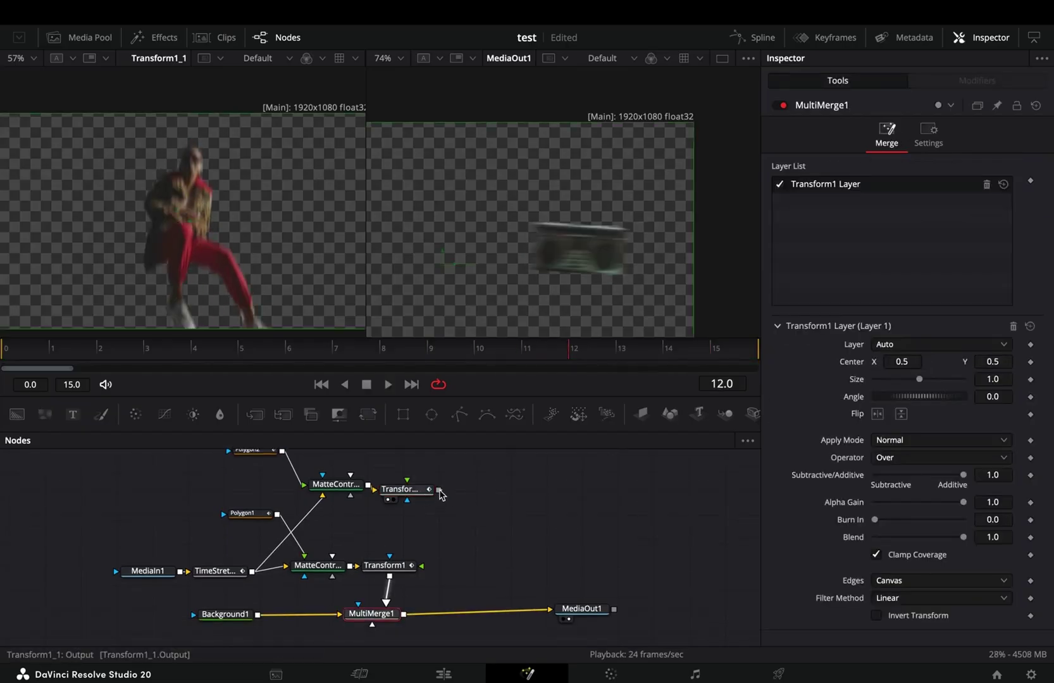
Connect Transform1_1 to MultiMerge1 and open the name of the Transform1 Layer for editing
{"action": "left_click_drag", "start_coordinate": [439, 490], "coordinate": [375, 622]}
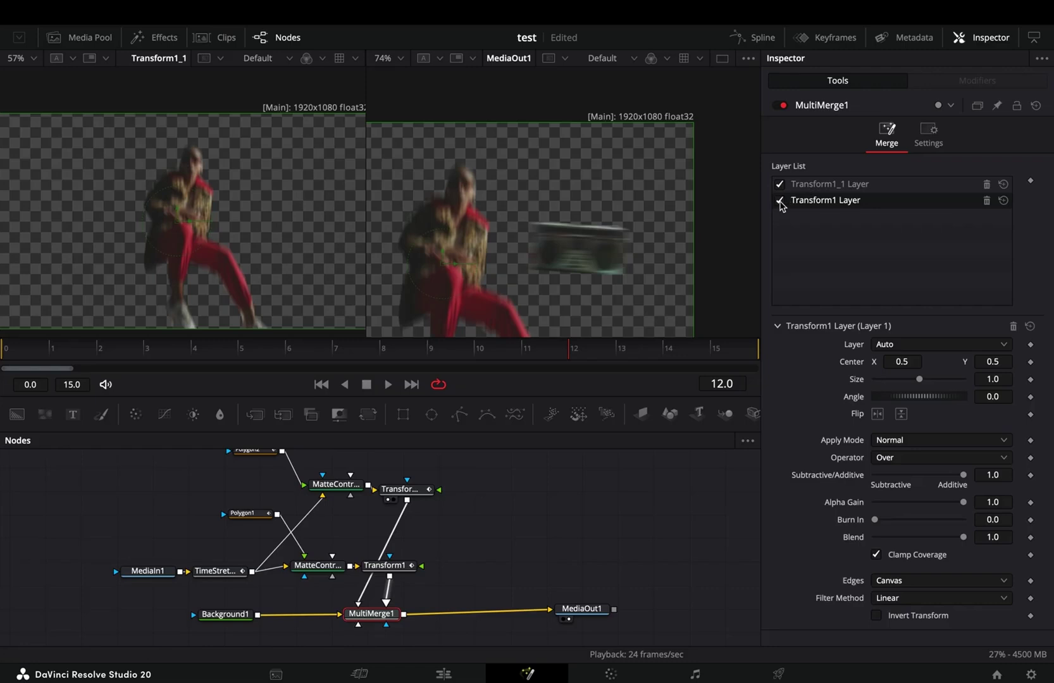
{"action": "double_click", "coordinate": [834, 205]}
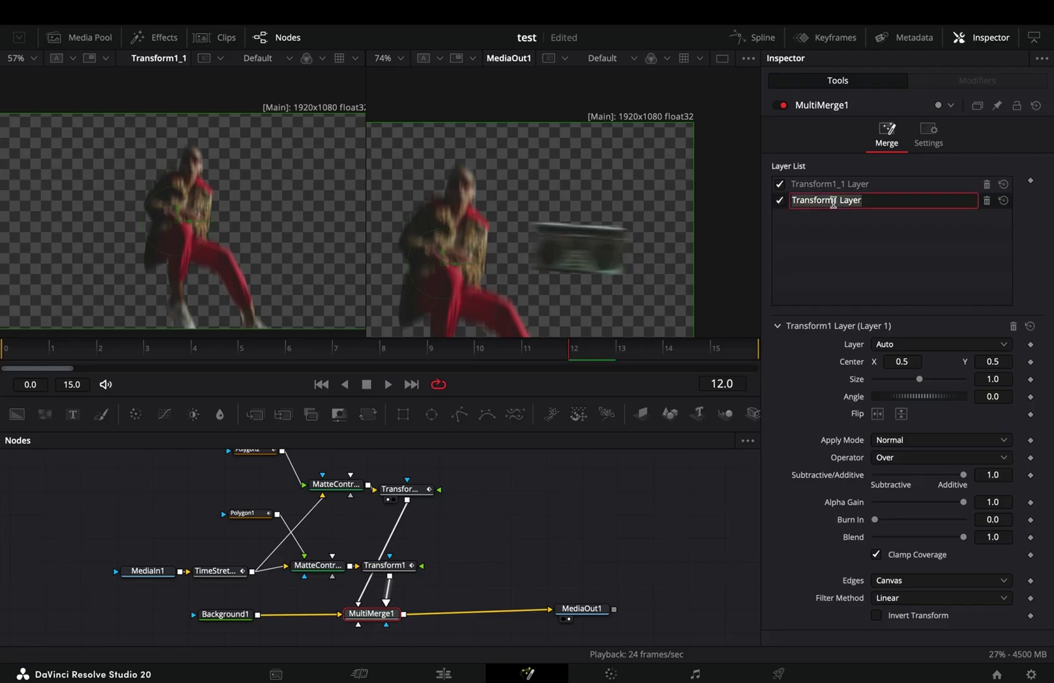
{"action": "type", "text": "s"}
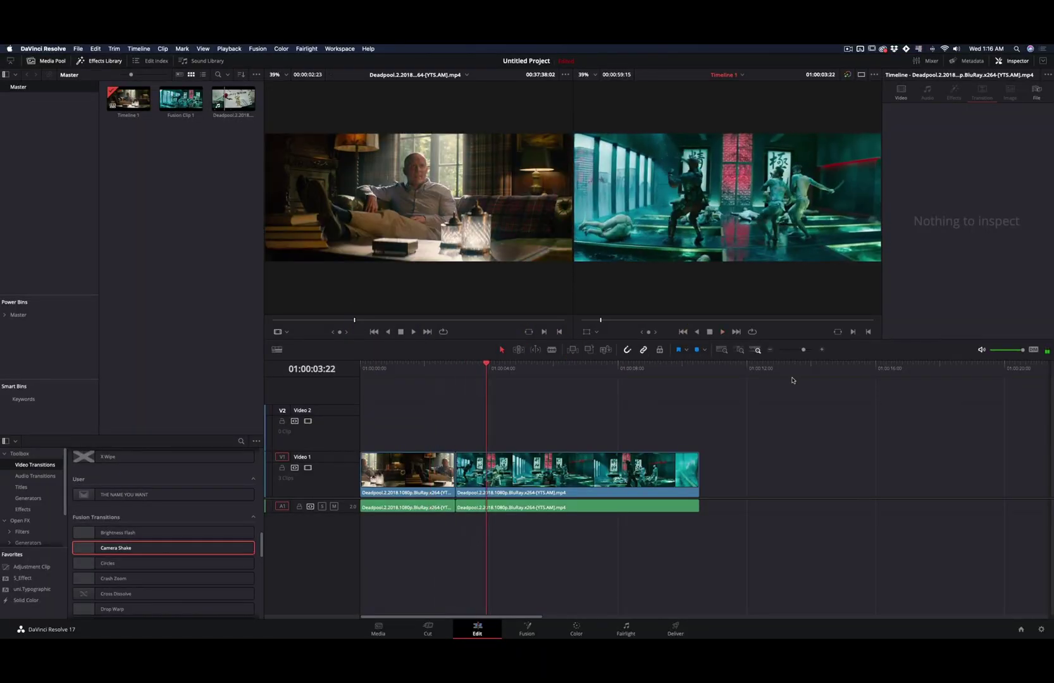
Copy the video of the second clip to the empty space after it on Video 1 and move the playhead to 01:00:11:15
{"action": "left_click", "coordinate": [545, 473]}
{"action": "left_click_drag", "start_coordinate": [546, 474], "coordinate": [818, 476]}
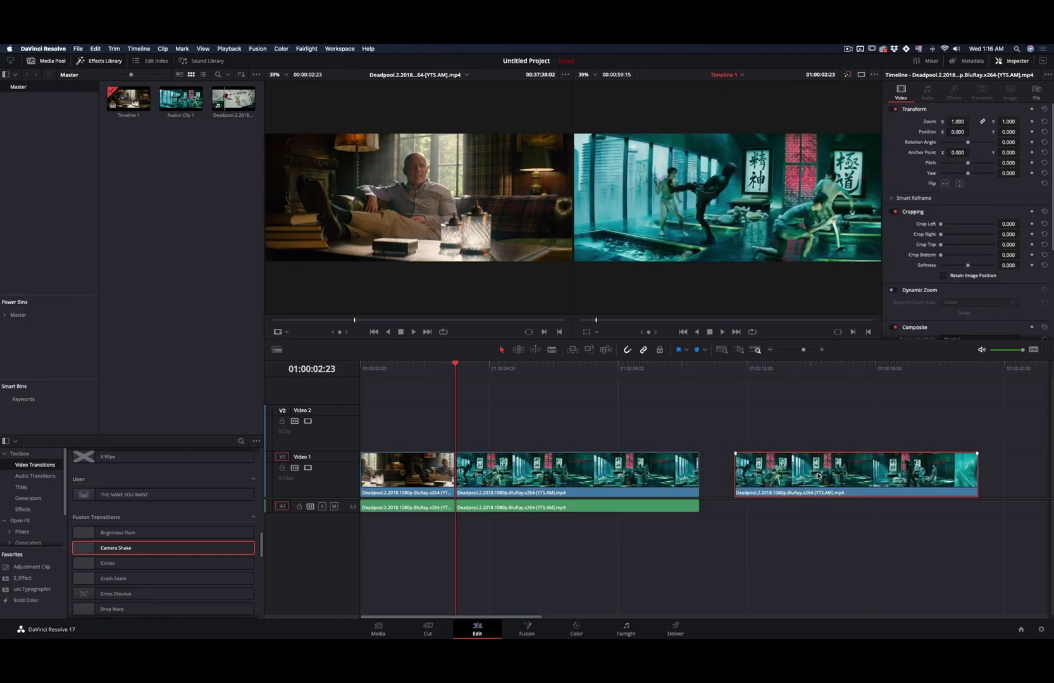
{"action": "left_click", "coordinate": [735, 366]}
Turn the copied clip into a freeze frame by changing its clip speed settings
{"action": "right_click", "coordinate": [751, 478]}
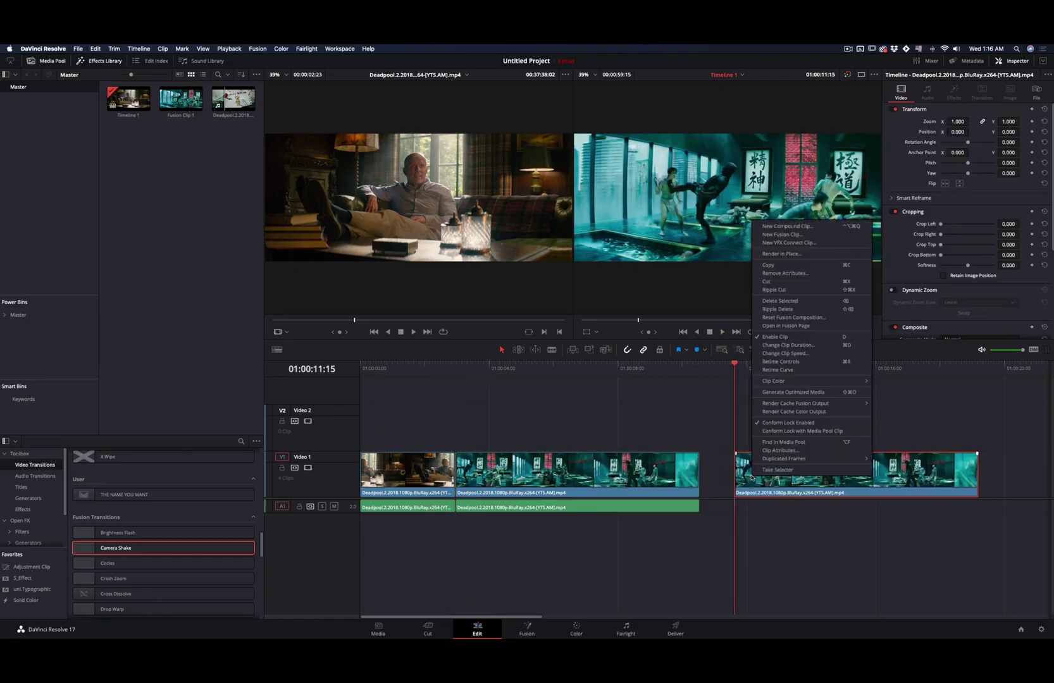
{"action": "left_click", "coordinate": [785, 353]}
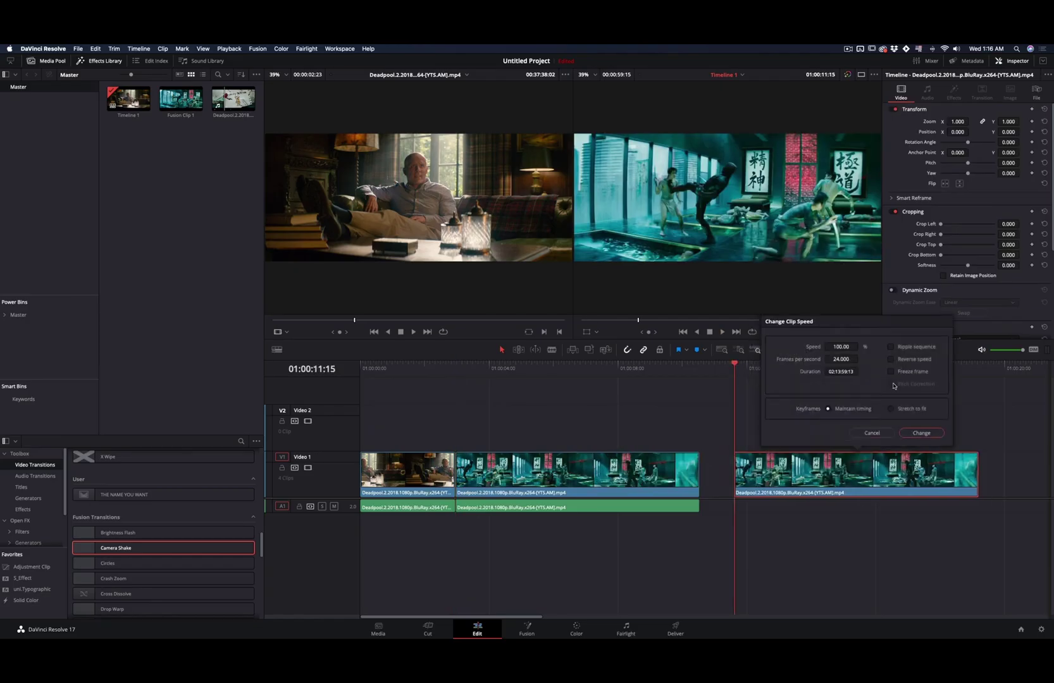
{"action": "left_click", "coordinate": [916, 435]}
Set the duration of the frozen clip to 12 frames
{"action": "right_click", "coordinate": [775, 476]}
{"action": "left_click", "coordinate": [818, 367]}
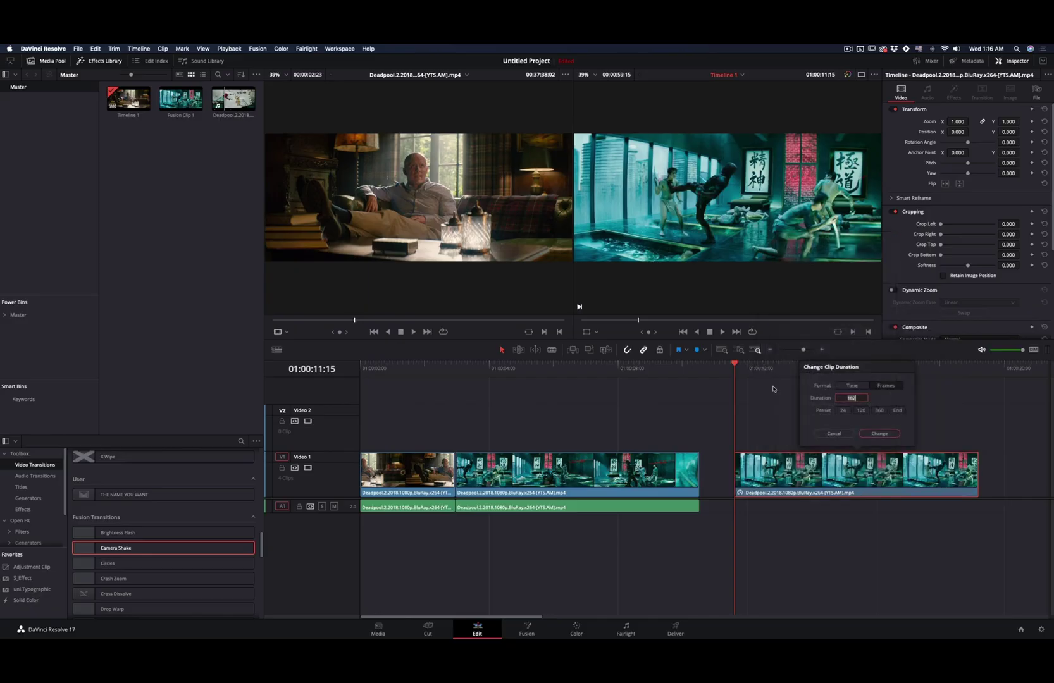
{"action": "left_click", "coordinate": [880, 434]}
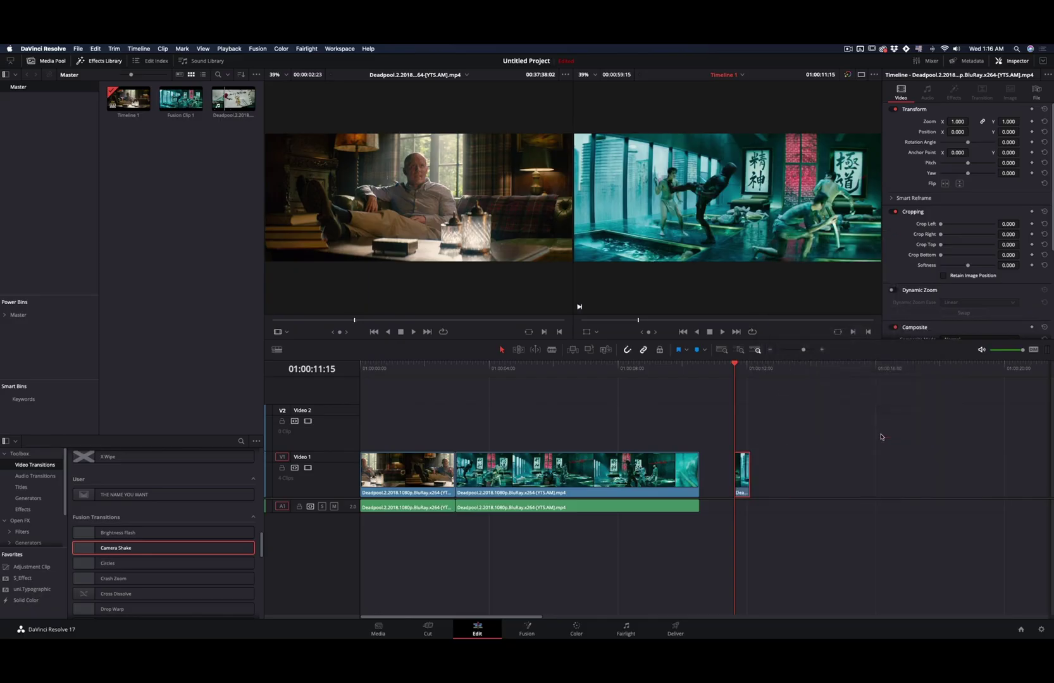
Turn the frozen clip into a new Fusion clip and mask out the kicking figure with a non-inverted Polygon on MediaIn1
{"action": "right_click", "coordinate": [744, 474]}
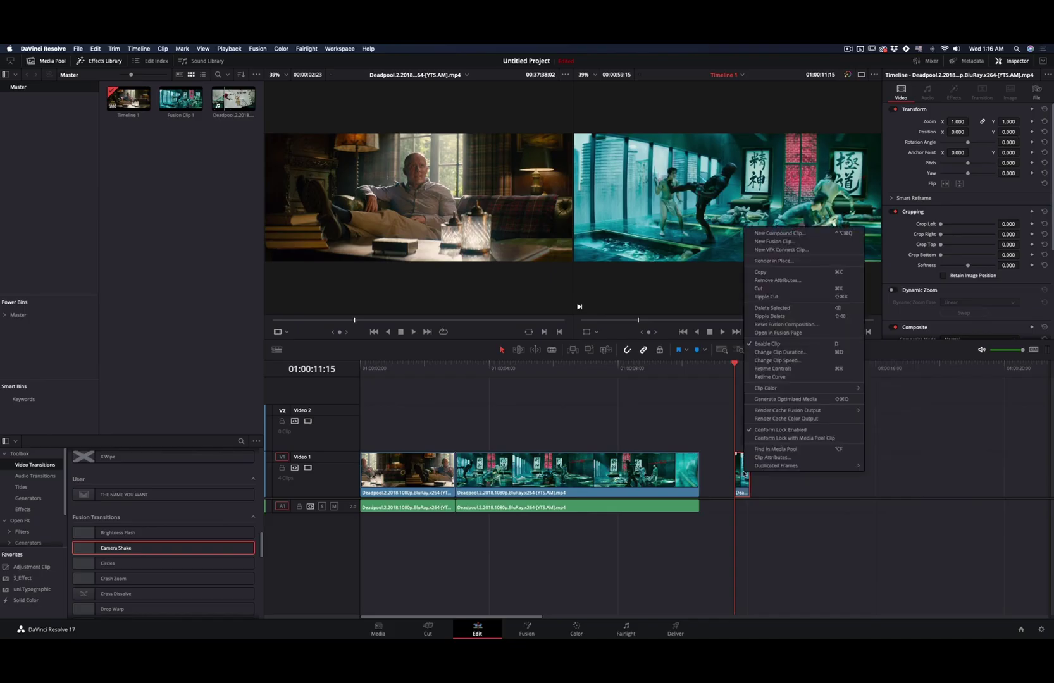
{"action": "left_click", "coordinate": [799, 241]}
{"action": "left_click", "coordinate": [245, 456]}
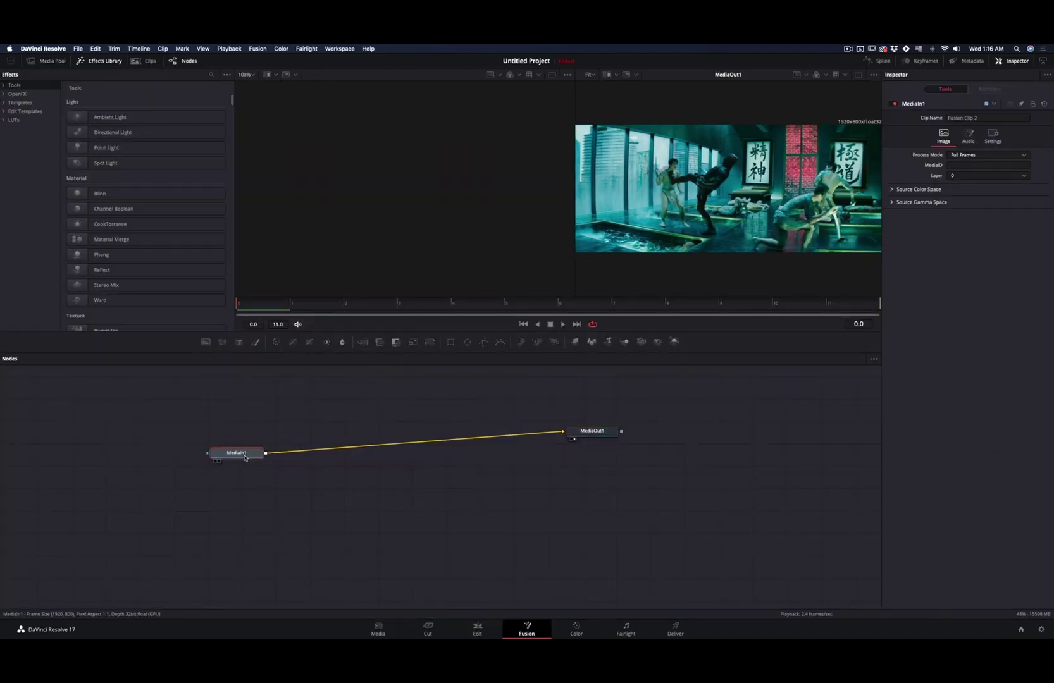
{"action": "left_click", "coordinate": [483, 341]}
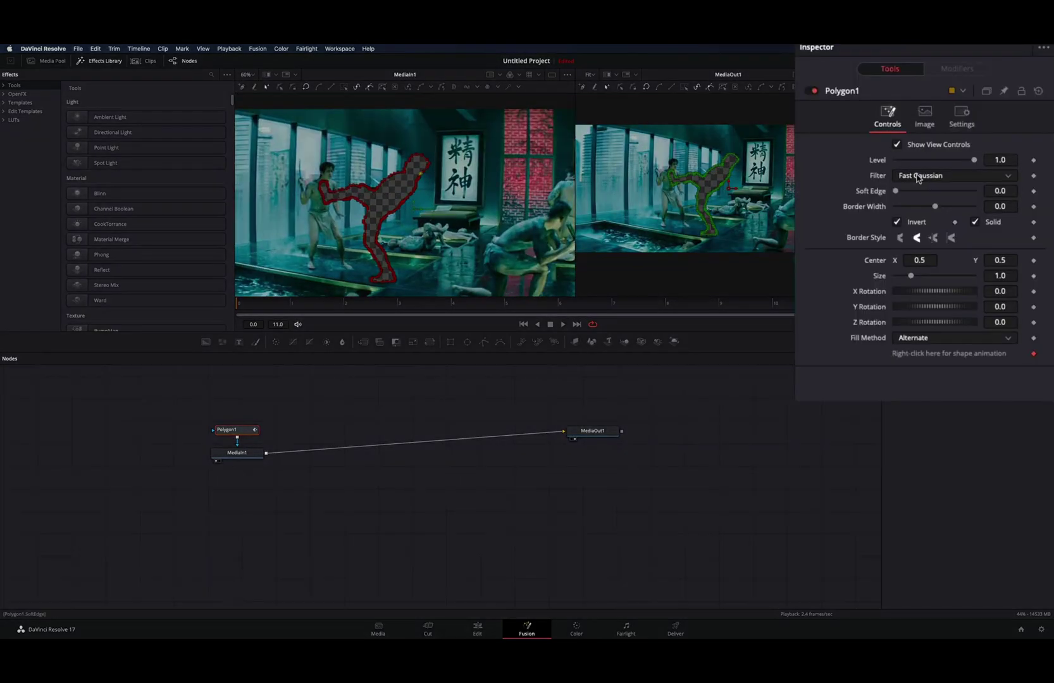
{"action": "left_click", "coordinate": [896, 222]}
Add a Transform node after MediaIn1 and modify its Center with a Shake modifier
{"action": "left_click", "coordinate": [242, 459]}
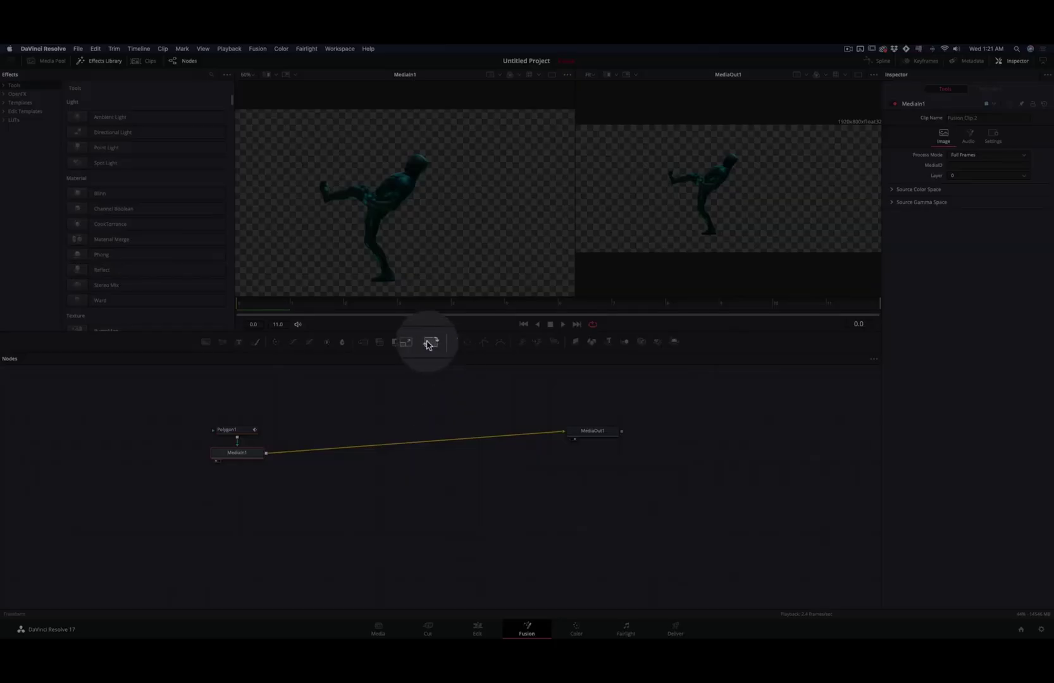
{"action": "left_click", "coordinate": [430, 342]}
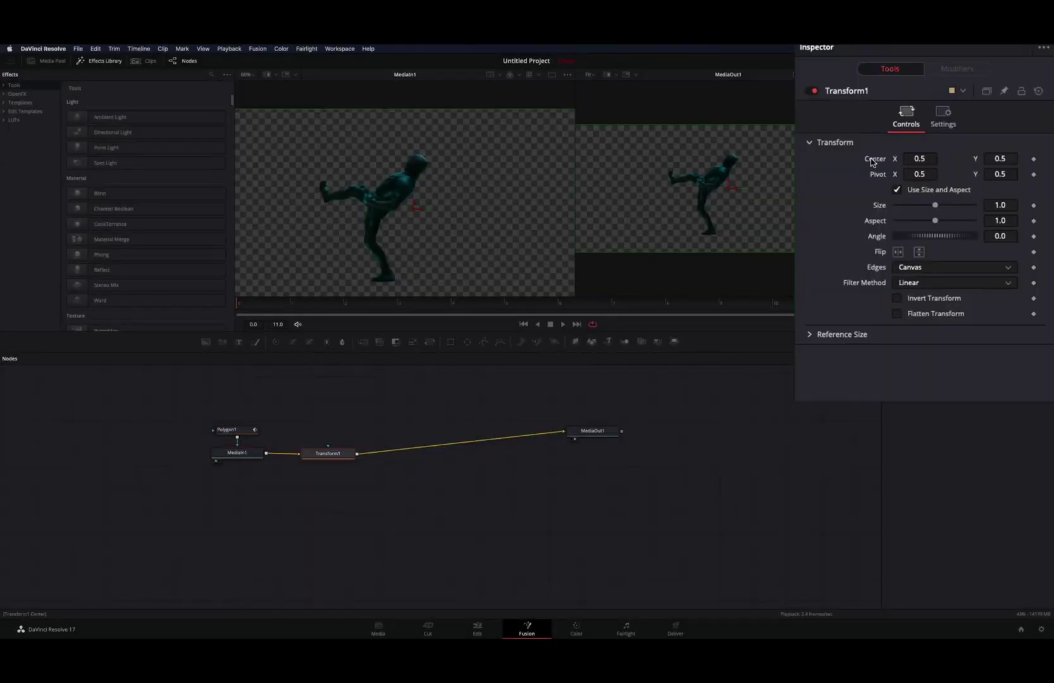
{"action": "right_click", "coordinate": [871, 162]}
{"action": "mouse_move", "coordinate": [923, 223]}
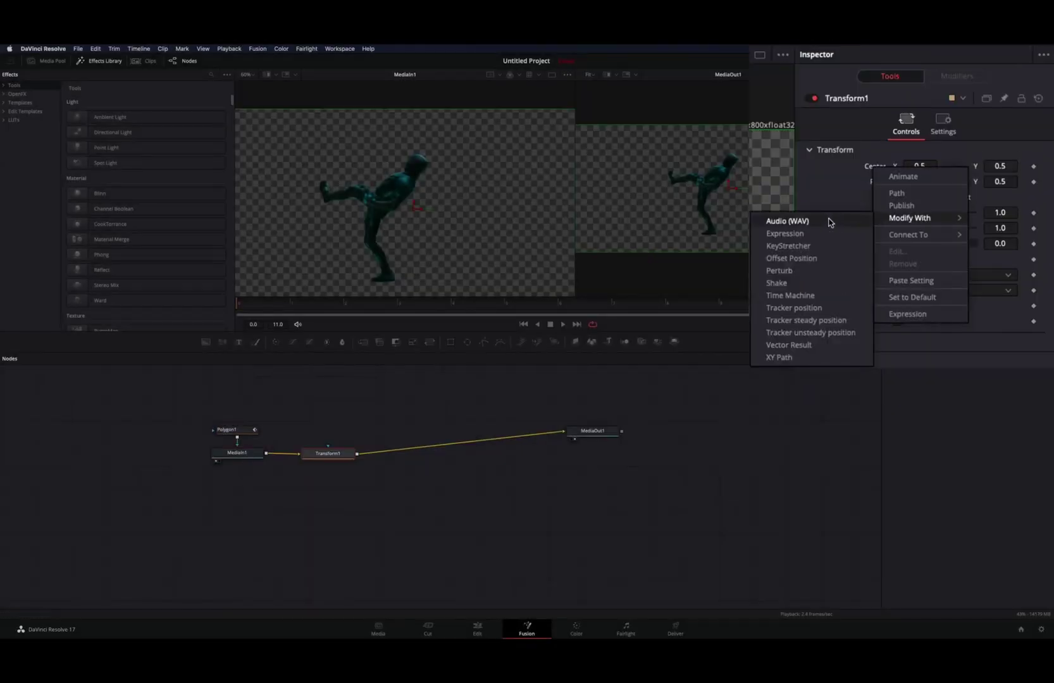
{"action": "left_click", "coordinate": [791, 283]}
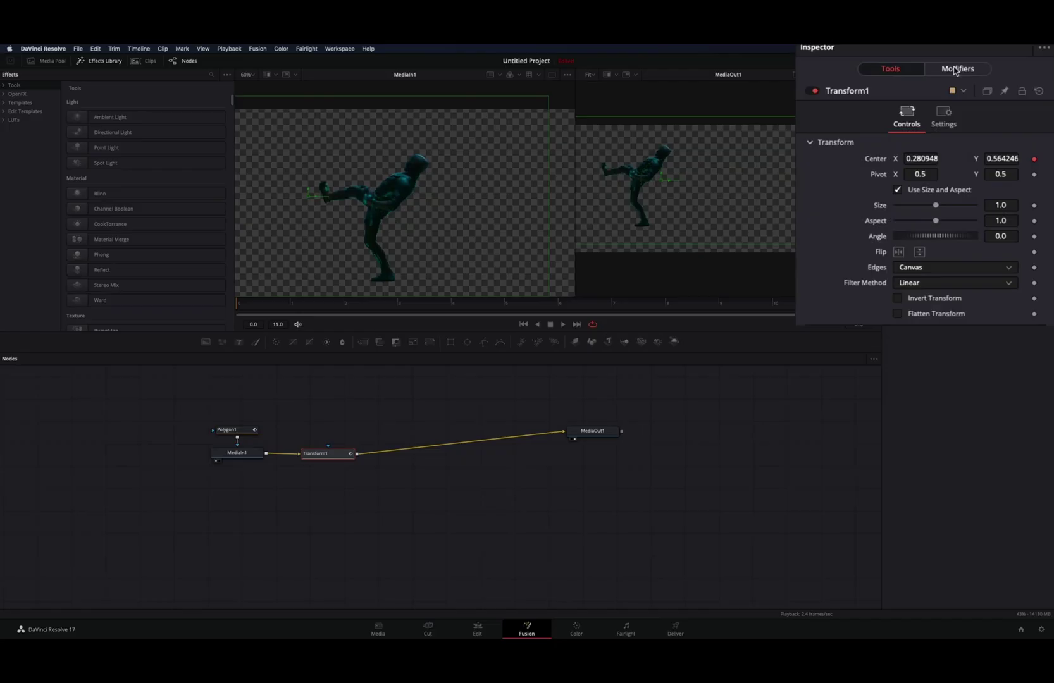
Set the Shake modifier's Random Seed to 1290 and Smoothness to 0.9, playing back the motion
{"action": "left_click", "coordinate": [955, 71]}
{"action": "key", "text": "space"}
{"action": "left_click_drag", "start_coordinate": [896, 145], "coordinate": [900, 145]}
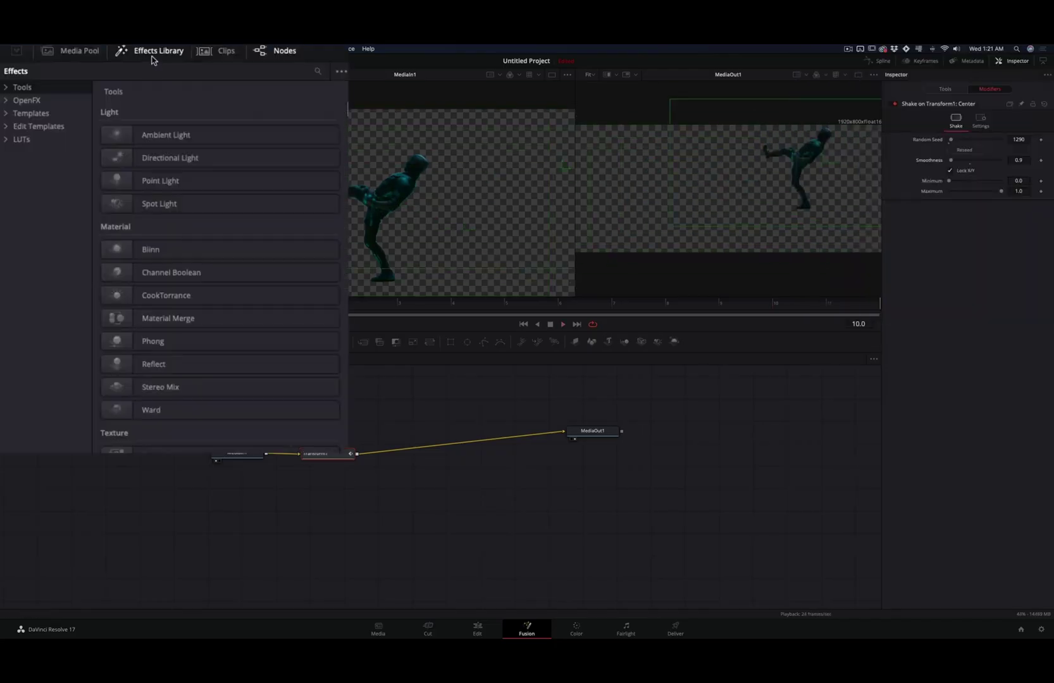
Insert a Digital Glitch effect after Transform1, with glitch position X 0.48, width 0.27, height 0.86 and chroma scale 0.7
{"action": "left_click", "coordinate": [6, 128]}
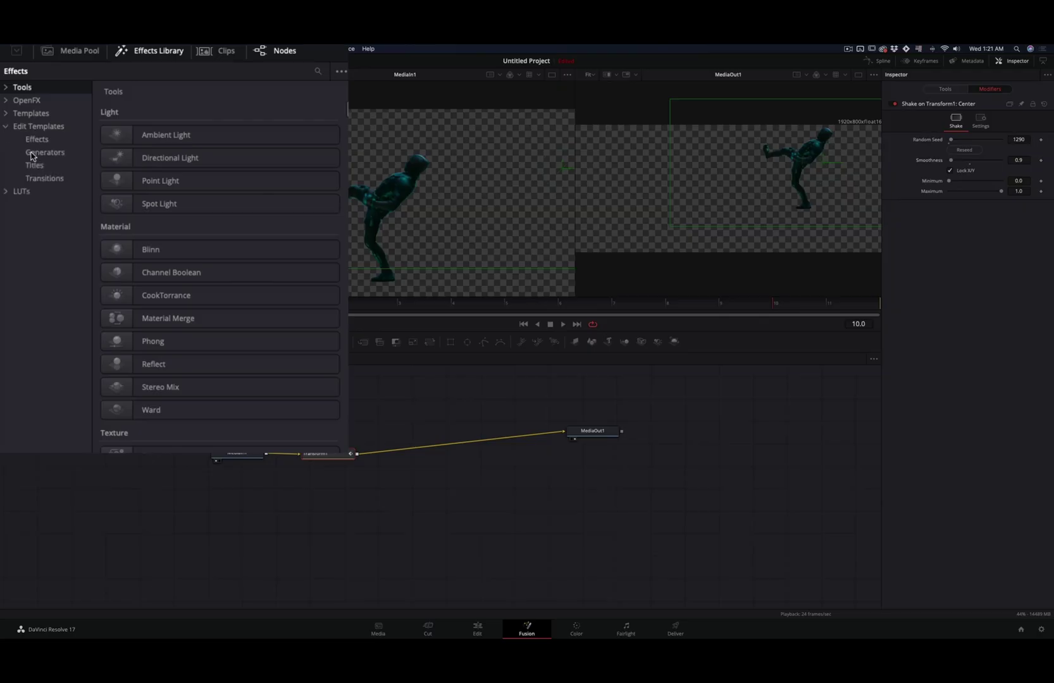
{"action": "left_click", "coordinate": [32, 142]}
{"action": "left_click_drag", "start_coordinate": [184, 204], "coordinate": [440, 444]}
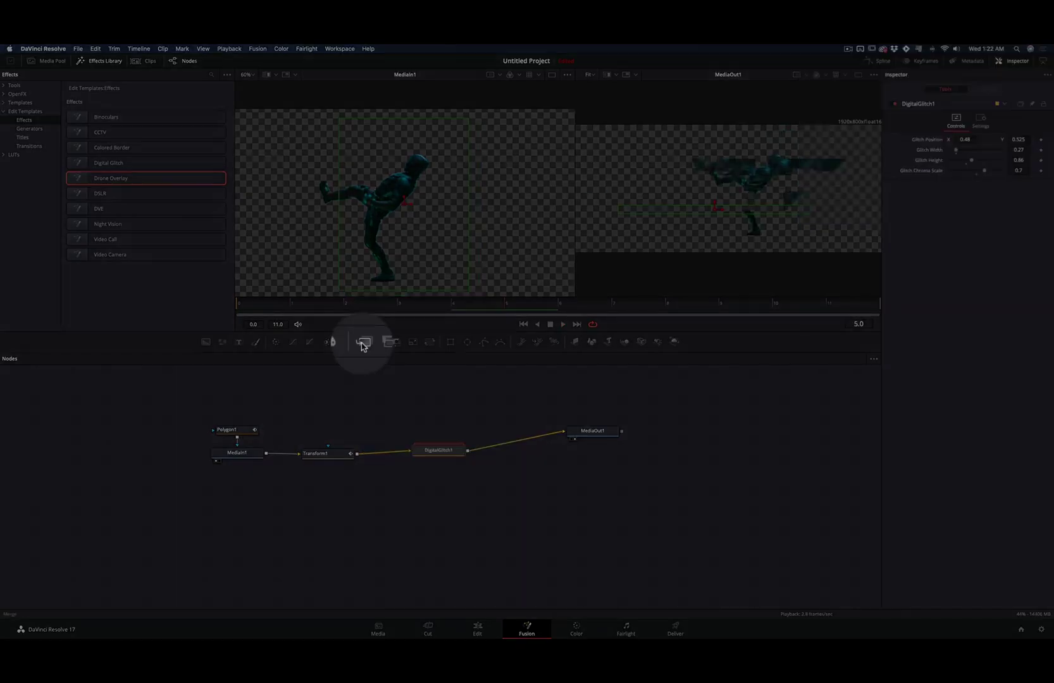
Add a Merge after DigitalGlitch1 and connect a copy of Polygon1 and MediaIn1 to it through a new Transform
{"action": "left_click", "coordinate": [363, 342]}
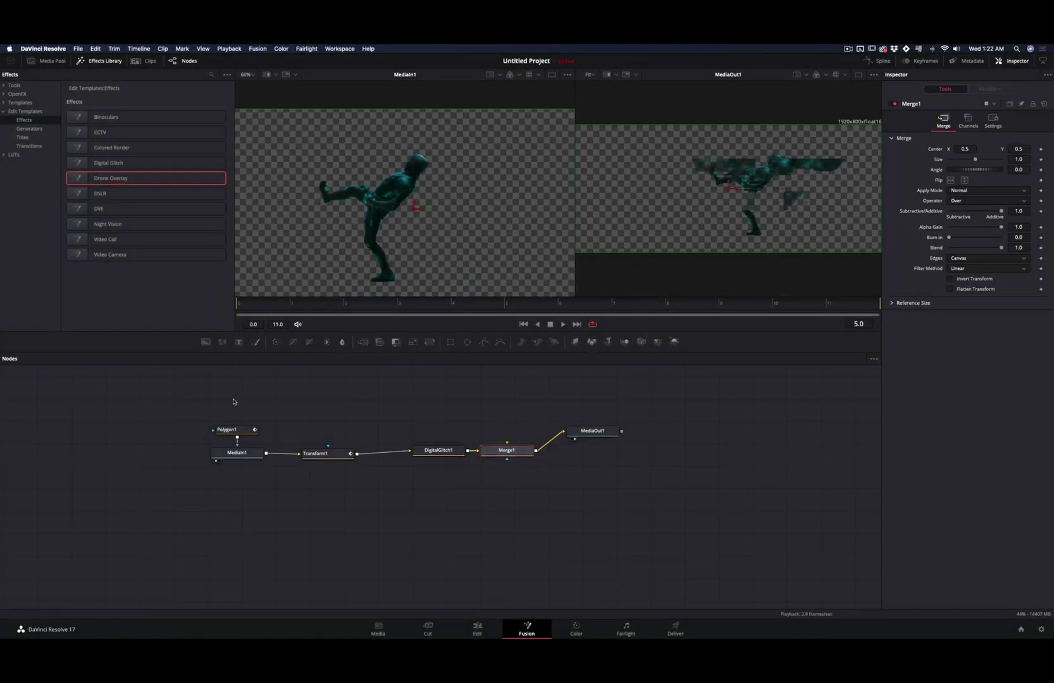
{"action": "left_click_drag", "start_coordinate": [233, 401], "coordinate": [232, 475]}
{"action": "key", "text": "ctrl+c"}
{"action": "key", "text": "ctrl+v"}
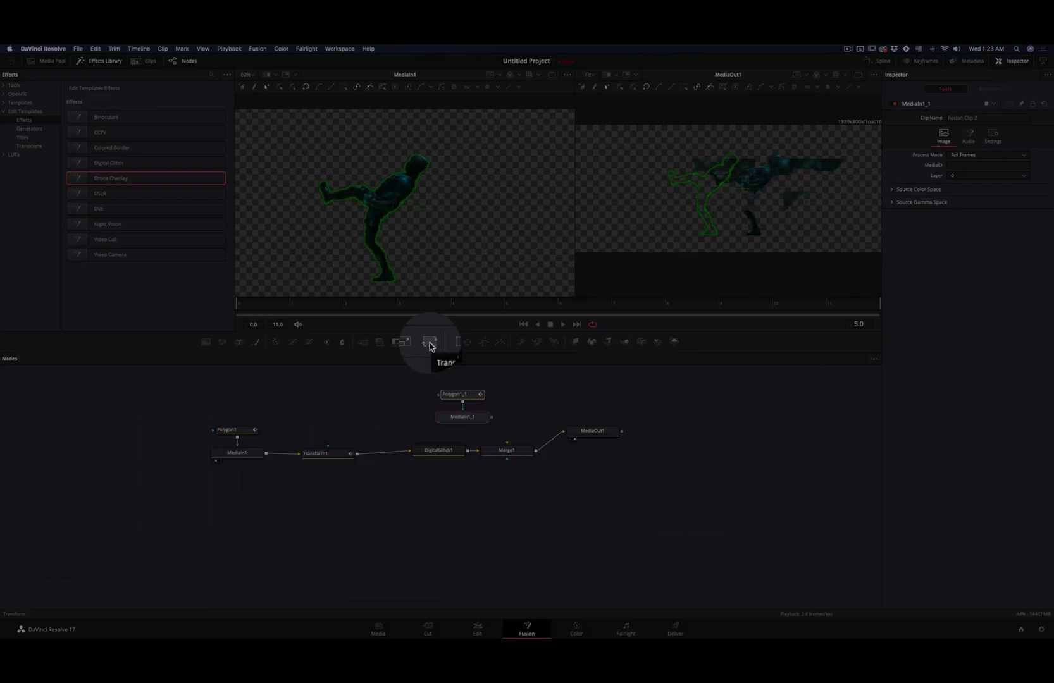
{"action": "left_click", "coordinate": [430, 345]}
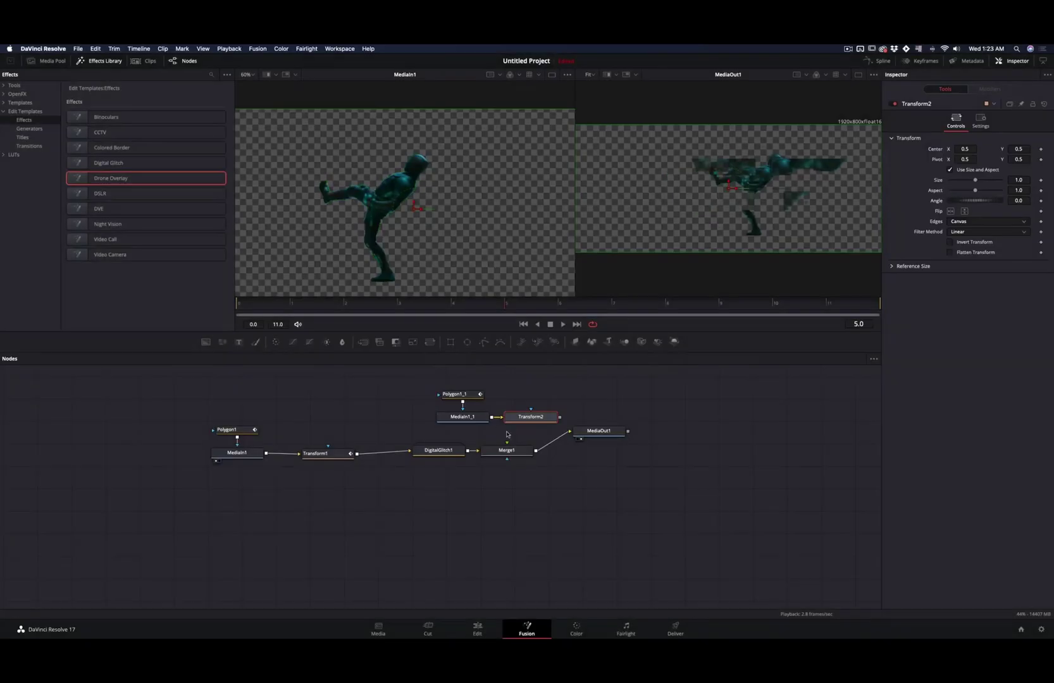
{"action": "left_click_drag", "start_coordinate": [560, 417], "coordinate": [506, 450]}
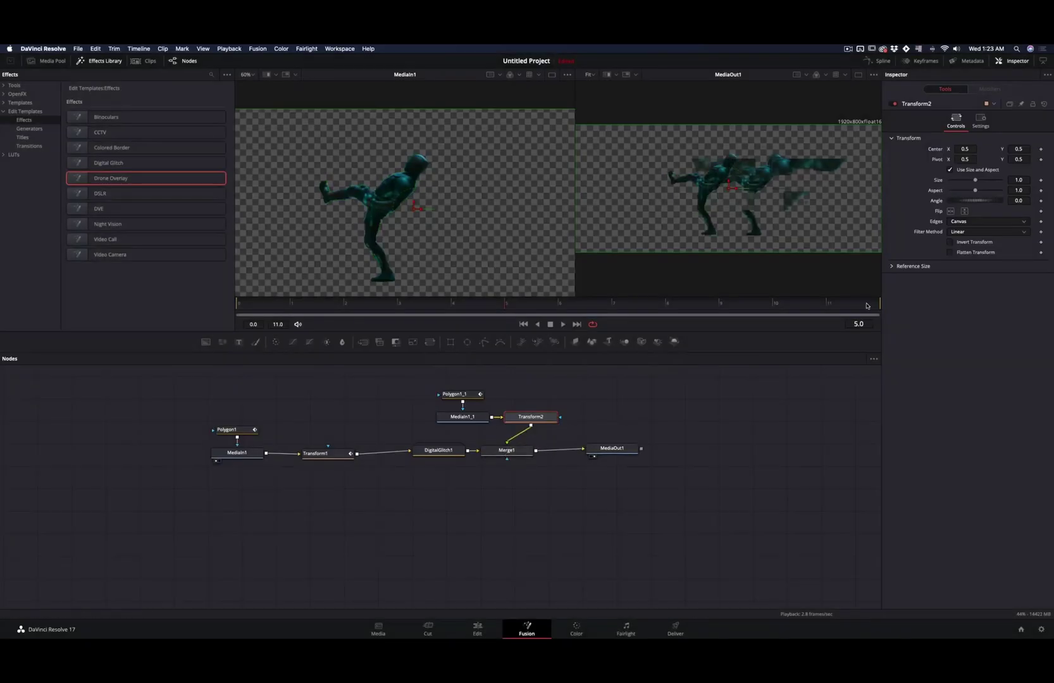
Animate Transform2's Center X from 1.203 at frame 0 to 0.5 at frame 11 and play back the composition
{"action": "left_click", "coordinate": [1040, 150]}
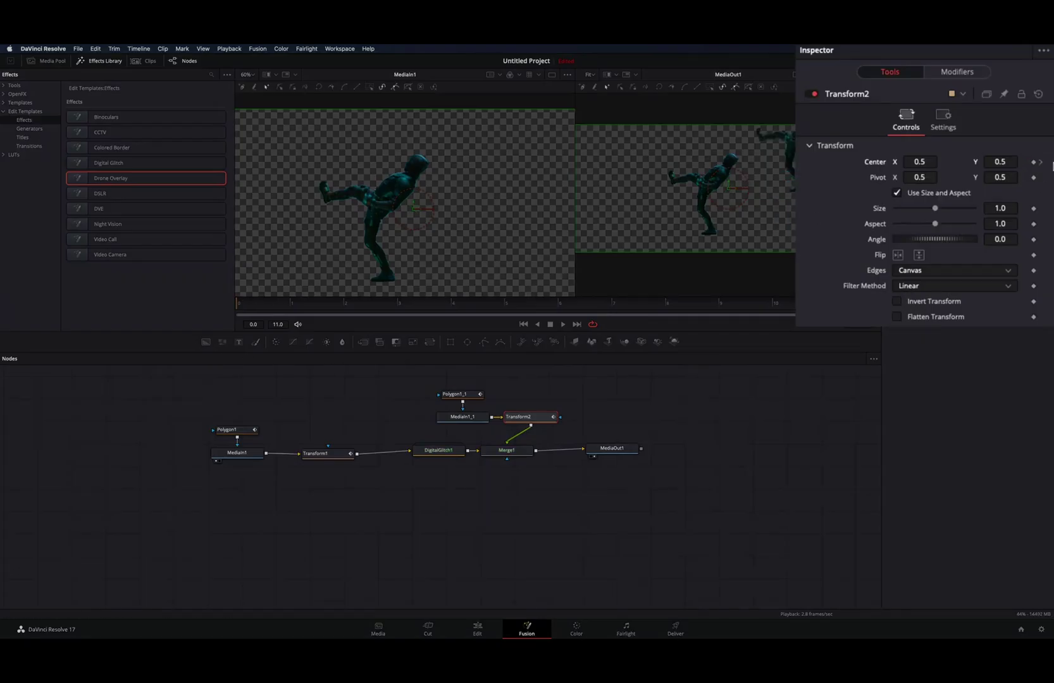
{"action": "left_click_drag", "start_coordinate": [919, 162], "coordinate": [955, 162]}
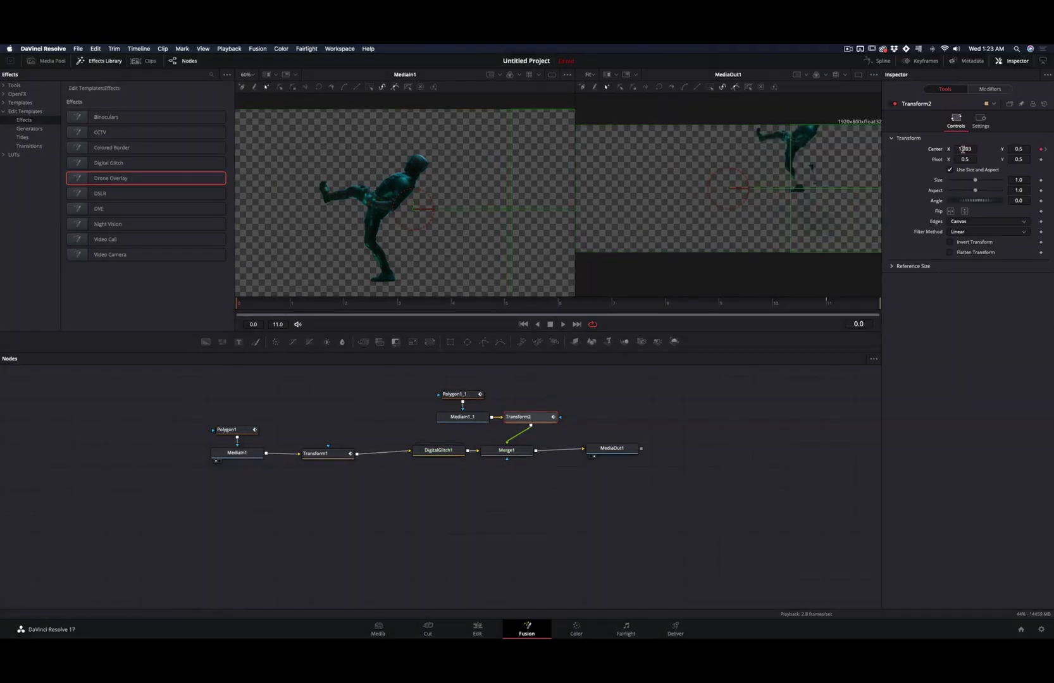
{"action": "key", "text": "space"}
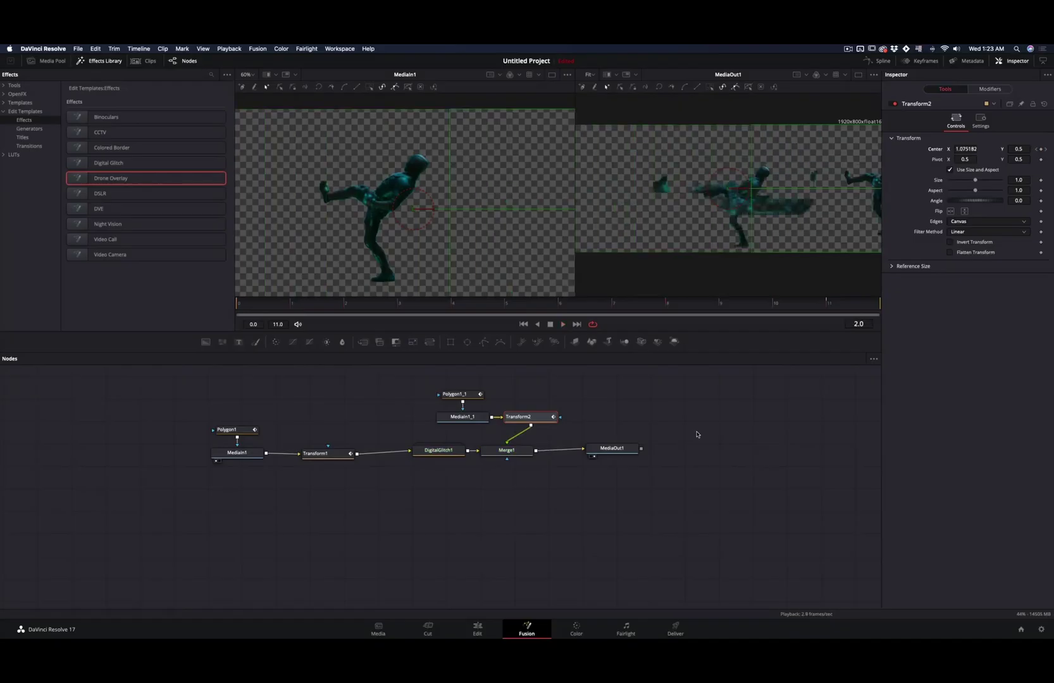
Return to the Edit page, copy the Fusion clip to Video 2 so it ends at the cut, and move the playhead to 01:00:11:16
{"action": "key", "text": "shift+4"}
{"action": "mouse_move", "coordinate": [741, 481]}
{"action": "left_mouse_down"}
{"action": "mouse_move", "coordinate": [725, 429]}
{"action": "mouse_move", "coordinate": [445, 435]}
{"action": "mouse_move", "coordinate": [744, 475]}
{"action": "left_mouse_up"}
{"action": "left_click", "coordinate": [436, 371]}
{"action": "left_click", "coordinate": [736, 370]}
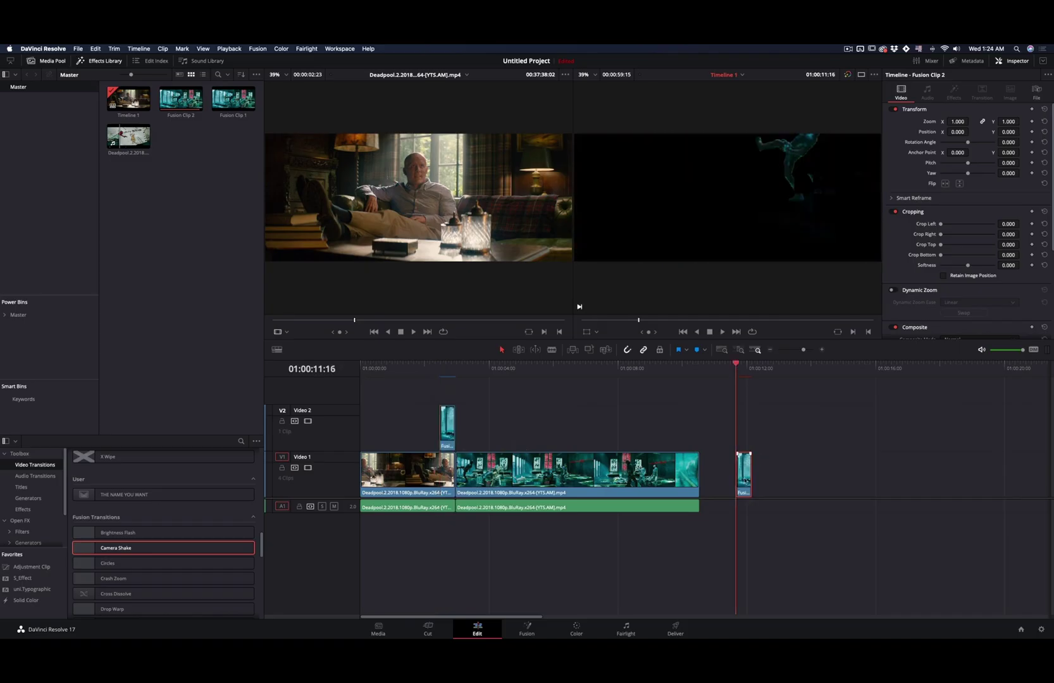
Open the Video 1 Fusion clip in Fusion and delete every node except Polygon1, MediaIn1 and MediaOut1
{"action": "left_click", "coordinate": [527, 629]}
{"action": "left_click_drag", "start_coordinate": [502, 382], "coordinate": [299, 496]}
{"action": "key", "text": "Delete"}
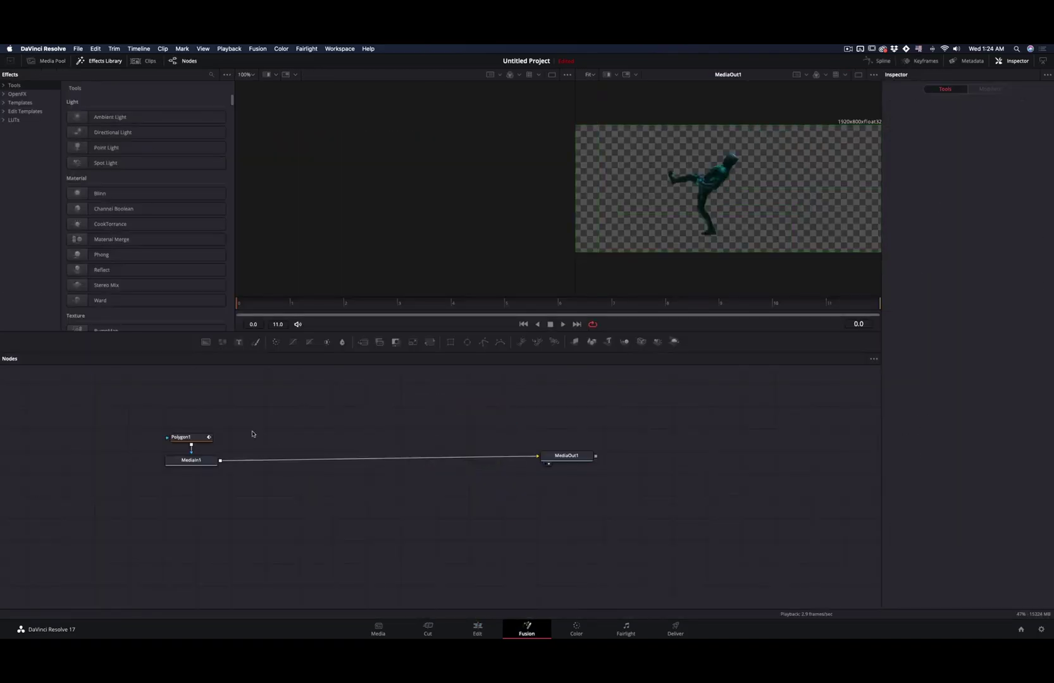
Return to the Edit page and move the stripped Fusion clip to Video 2, directly beside the other one
{"action": "key", "text": "shift+4"}
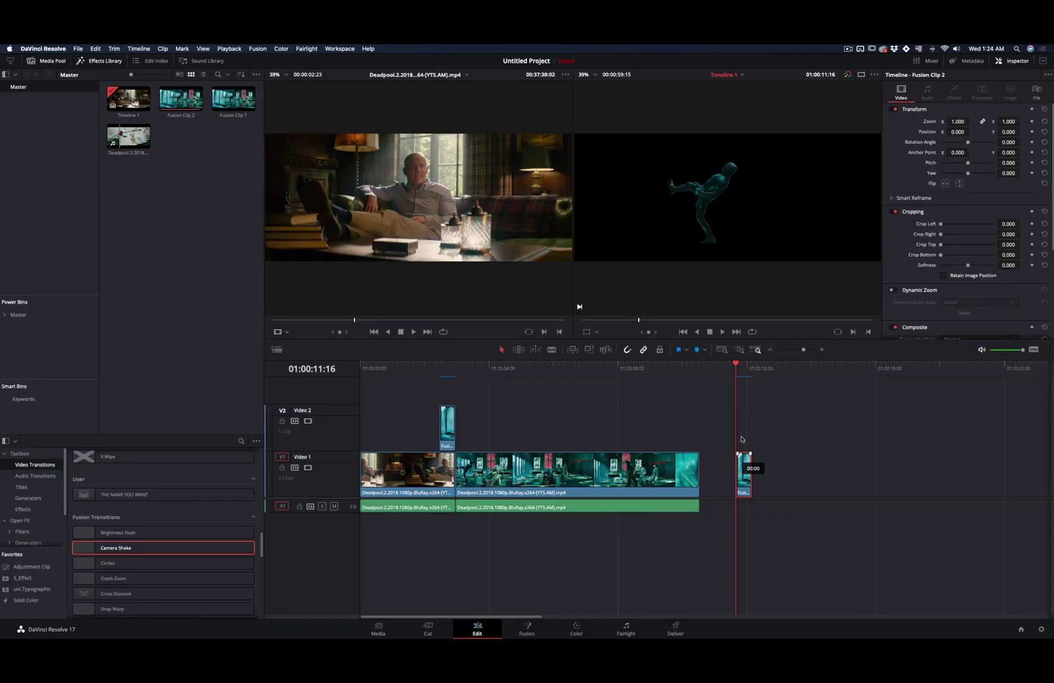
{"action": "left_click_drag", "start_coordinate": [742, 439], "coordinate": [445, 429]}
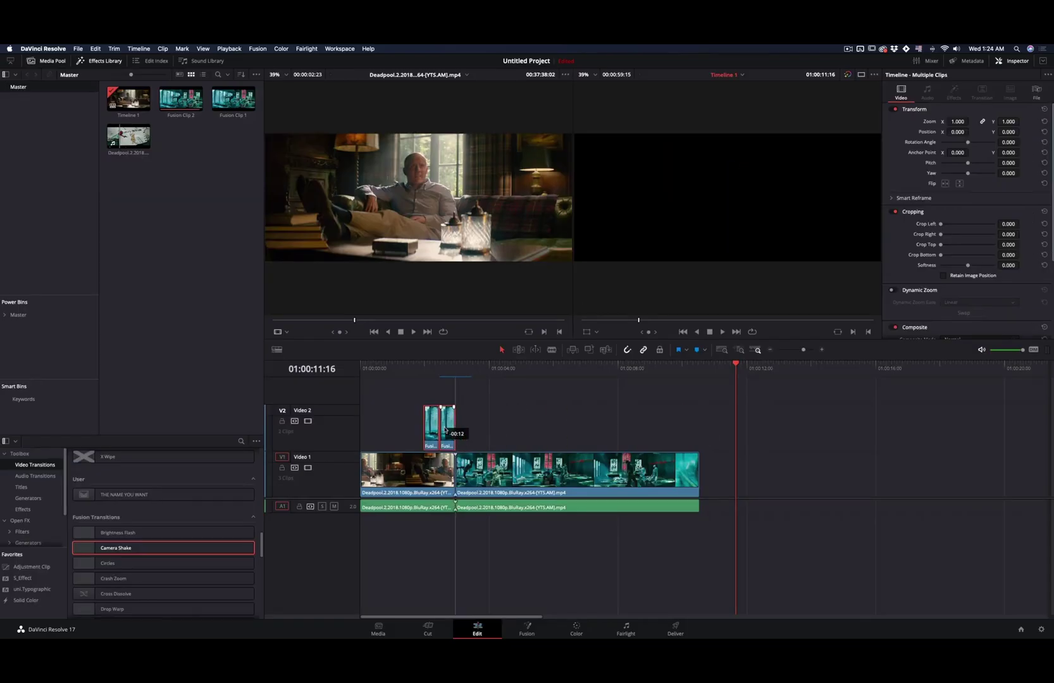
{"action": "left_click", "coordinate": [446, 388]}
Shorten the second Fusion clip on Video 2 to a few frames and shift both clips so they end at the cut
{"action": "left_click", "coordinate": [441, 370]}
{"action": "key", "text": "super+equal"}
{"action": "key", "text": "super+equal"}
{"action": "left_click_drag", "start_coordinate": [737, 423], "coordinate": [672, 432]}
{"action": "left_click_drag", "start_coordinate": [662, 418], "coordinate": [662, 418]}
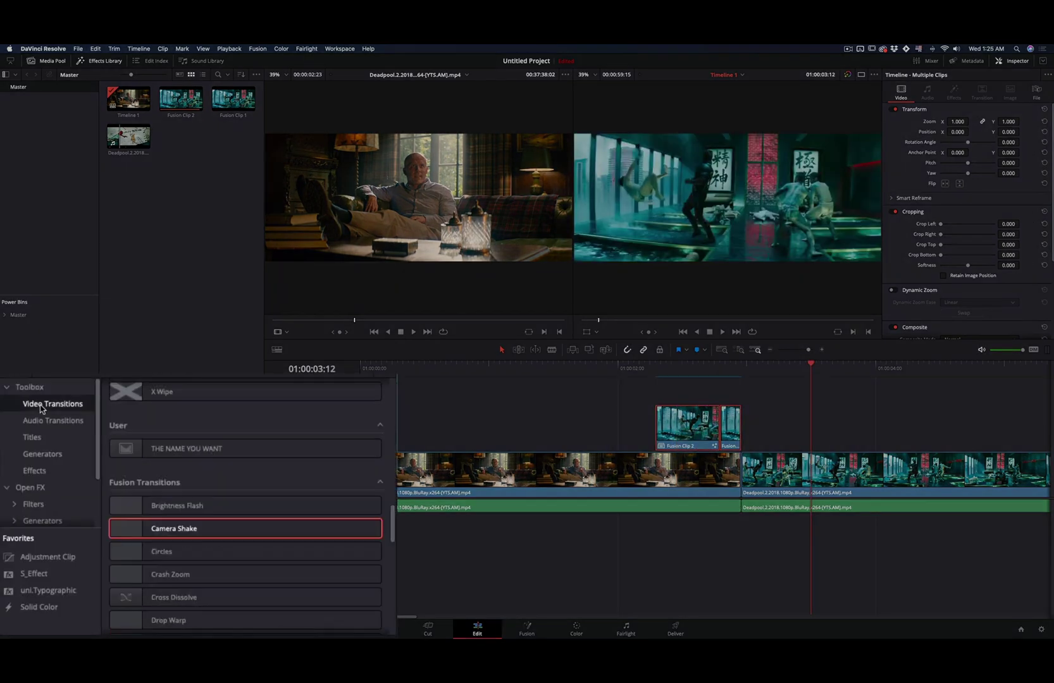
Add a Camera Shake transition at the cut on Video 1, shorten it and play back the result
{"action": "left_click_drag", "start_coordinate": [118, 520], "coordinate": [741, 476]}
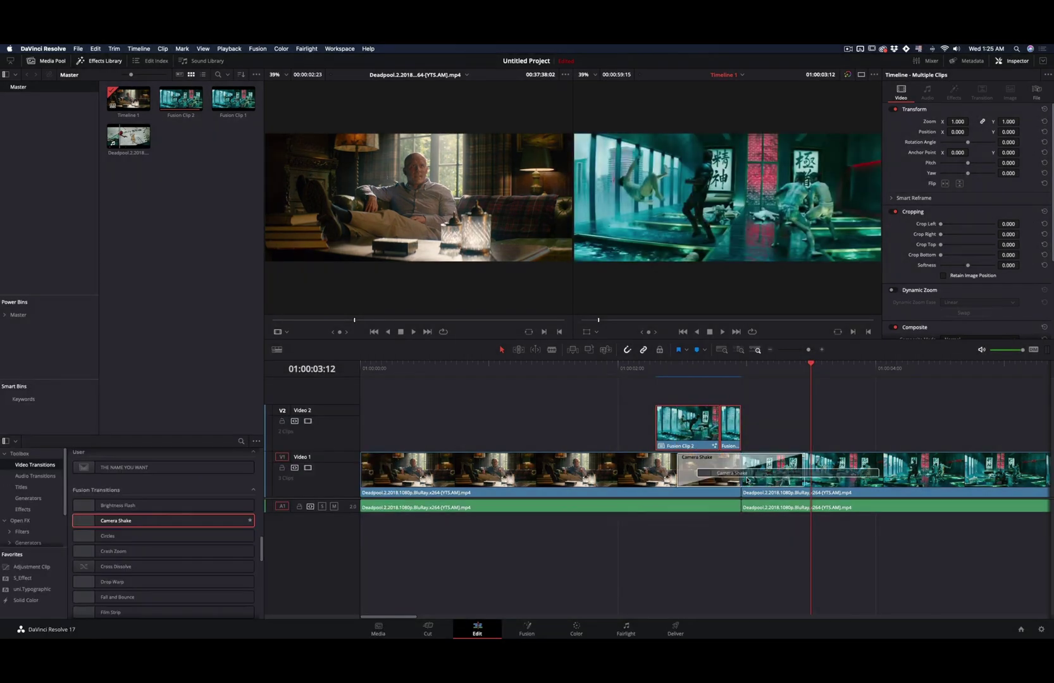
{"action": "left_click_drag", "start_coordinate": [677, 472], "coordinate": [732, 471]}
{"action": "key", "text": "space"}
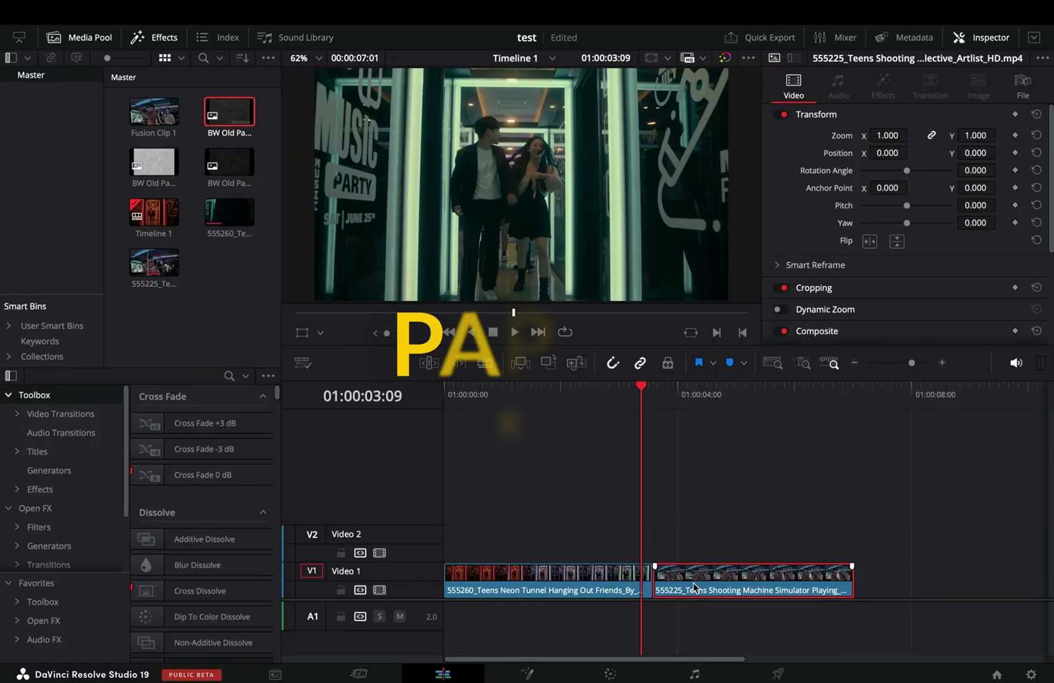
Duplicate the second clip onto Video 2 and turn the copy into a freeze frame through its clip speed settings
{"action": "left_click_drag", "start_coordinate": [694, 587], "coordinate": [675, 549]}
{"action": "right_click", "coordinate": [674, 548]}
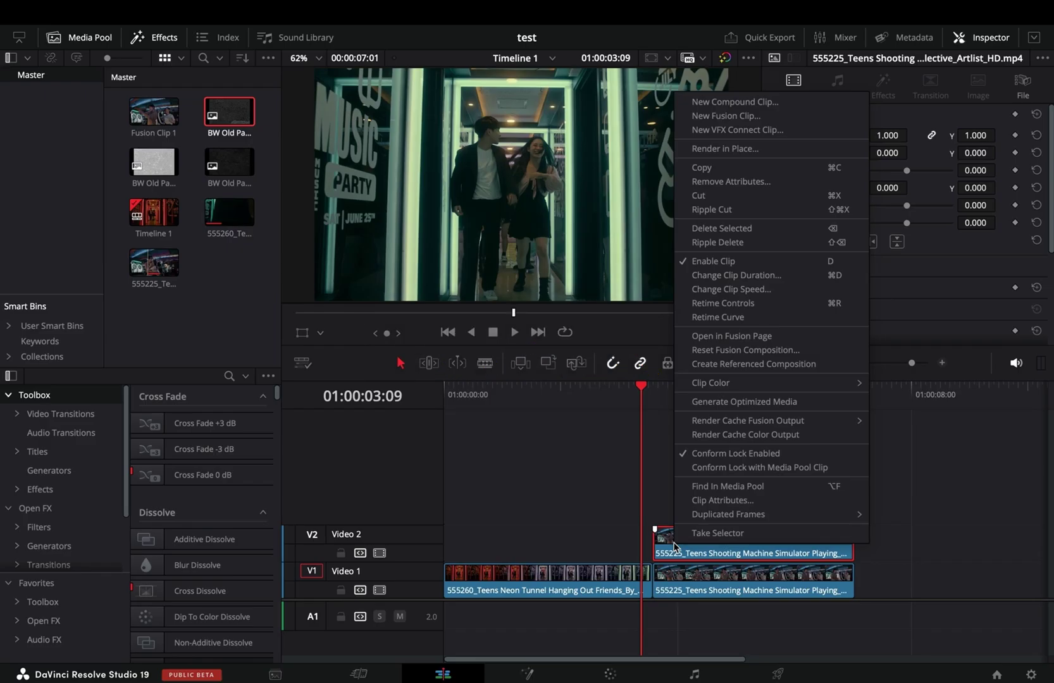
{"action": "left_click", "coordinate": [731, 289]}
{"action": "left_click", "coordinate": [820, 394]}
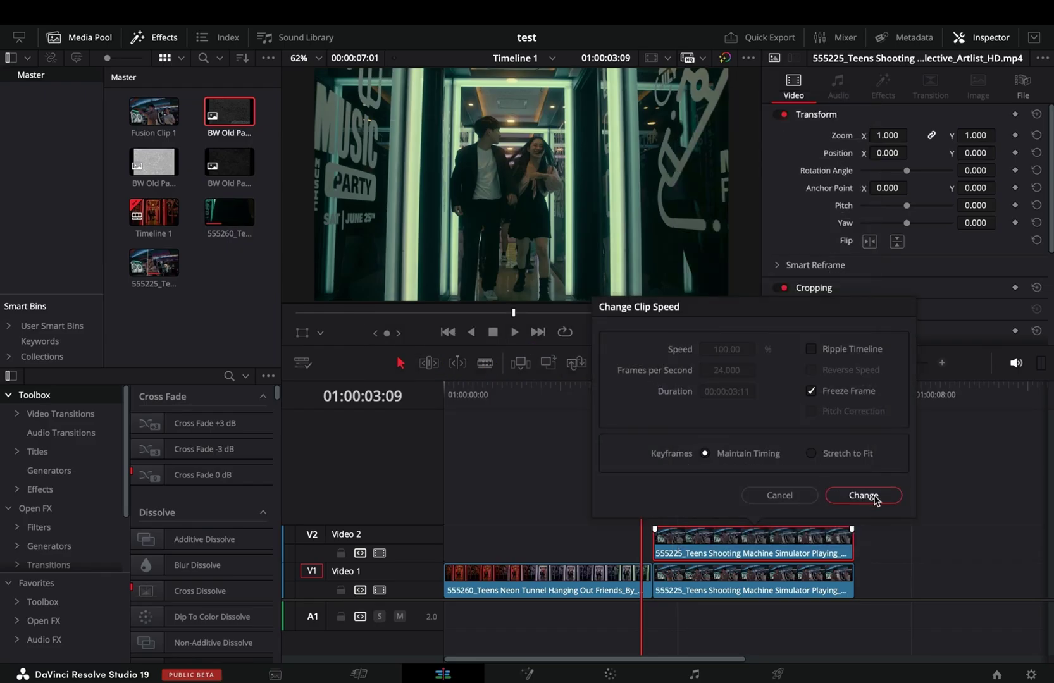
{"action": "left_click", "coordinate": [863, 495]}
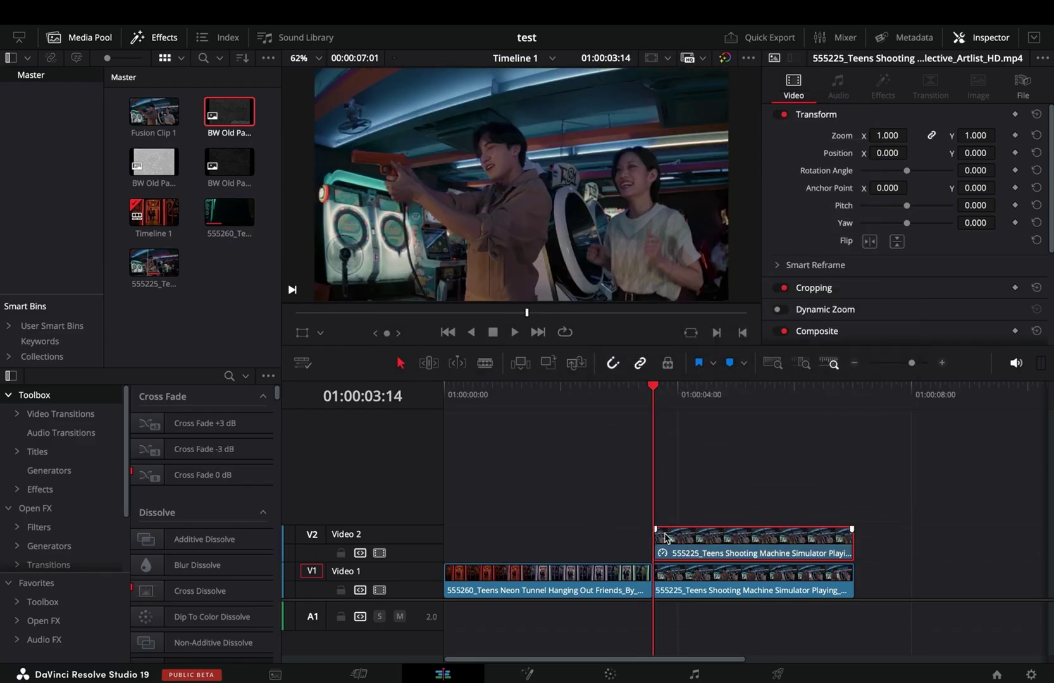
Shorten the frozen clip and place it on Video 2 from 01:00:03:01 up to the cut
{"action": "left_click_drag", "start_coordinate": [689, 539], "coordinate": [656, 549]}
{"action": "key", "text": "Left"}
{"action": "key", "text": "Left"}
{"action": "key", "text": "Left"}
{"action": "key", "text": "Left"}
{"action": "key", "text": "Left"}
{"action": "key", "text": "Left"}
{"action": "key", "text": "Left"}
{"action": "key", "text": "Left"}
{"action": "key", "text": "Left"}
{"action": "key", "text": "Left"}
{"action": "key", "text": "Left"}
{"action": "key", "text": "Left"}
{"action": "key", "text": "Left"}
{"action": "left_click_drag", "start_coordinate": [822, 547], "coordinate": [651, 544]}
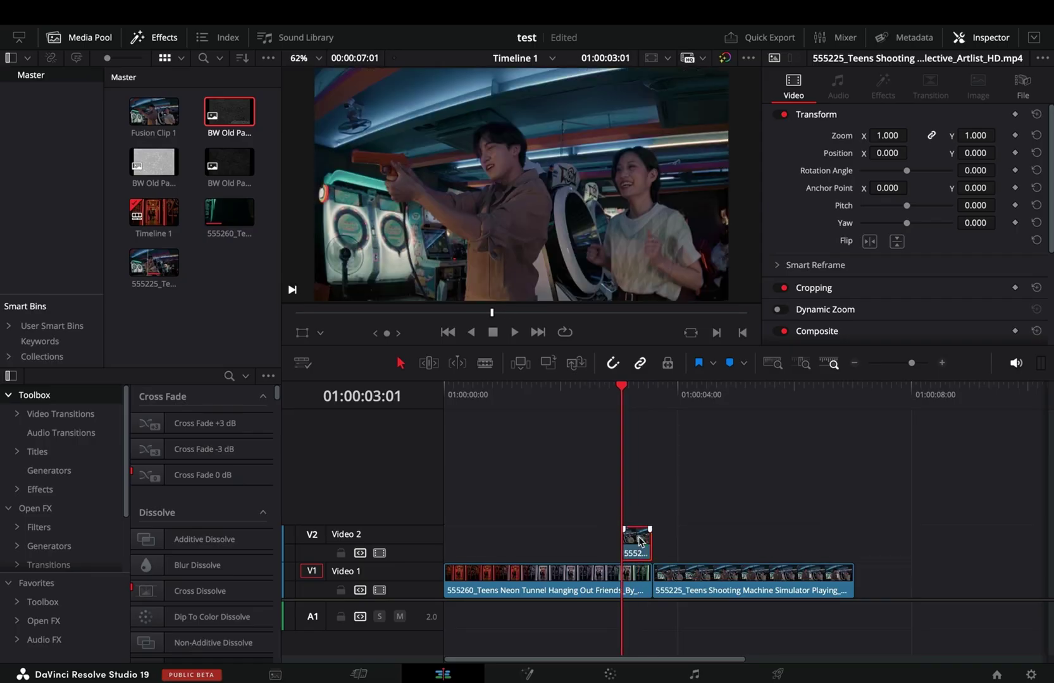
Convert the shortened frozen clip on Video 2 into a new Fusion clip and open it in the Fusion page
{"action": "right_click", "coordinate": [635, 547]}
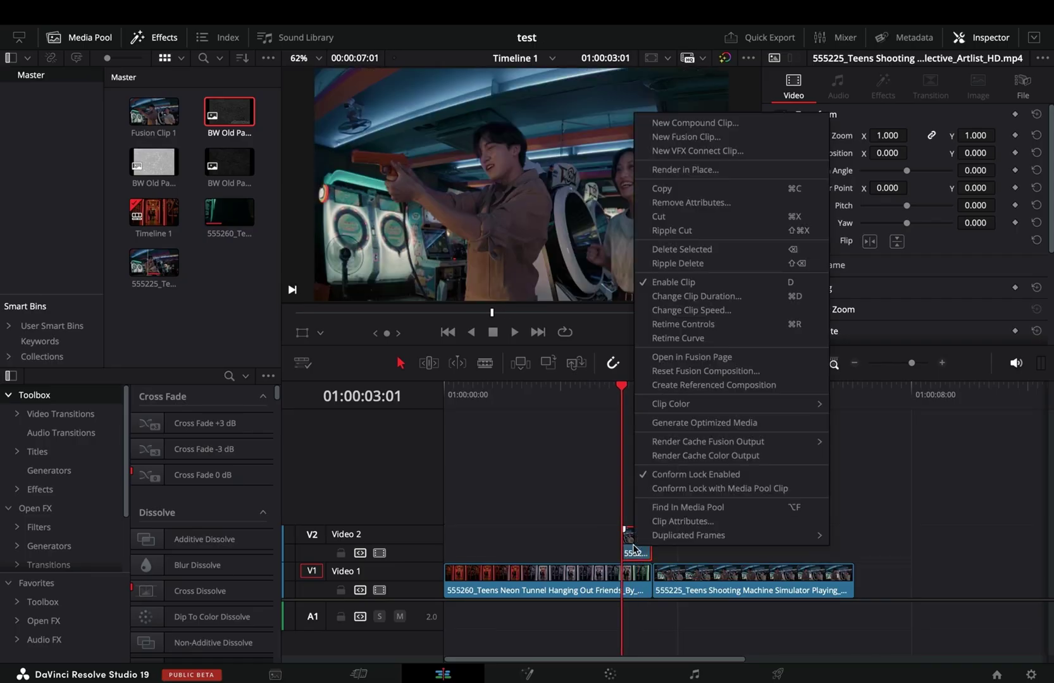
{"action": "left_click", "coordinate": [687, 136]}
{"action": "right_click", "coordinate": [638, 548]}
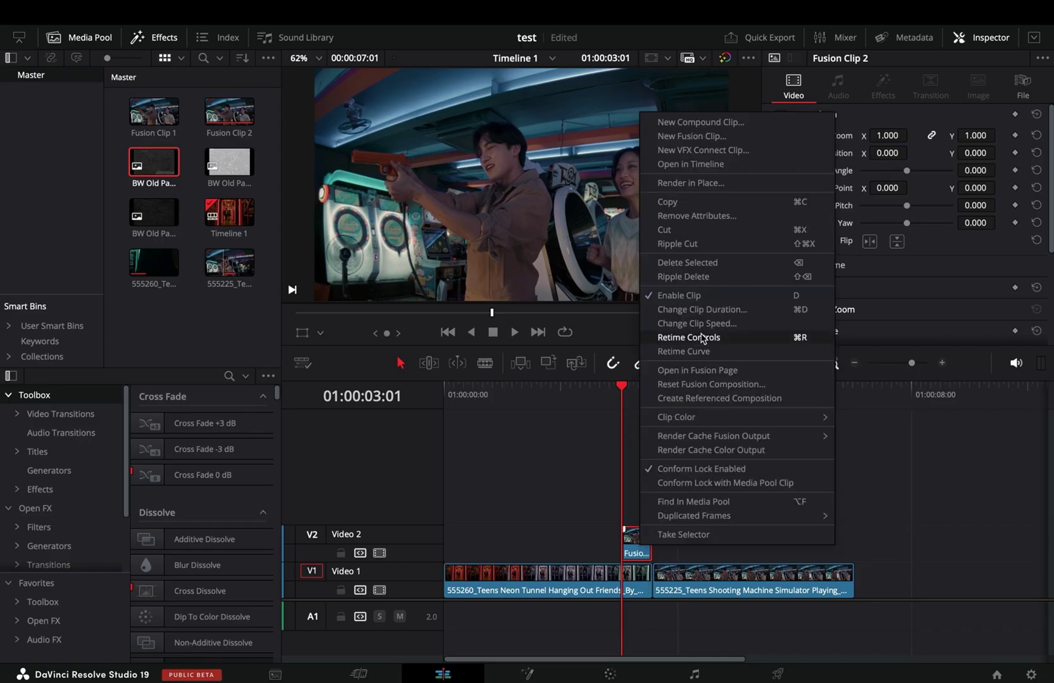
{"action": "left_click", "coordinate": [696, 370]}
Draw a Polygon mask around the man holding the gun and connect it to MediaIn1
{"action": "left_click", "coordinate": [211, 523]}
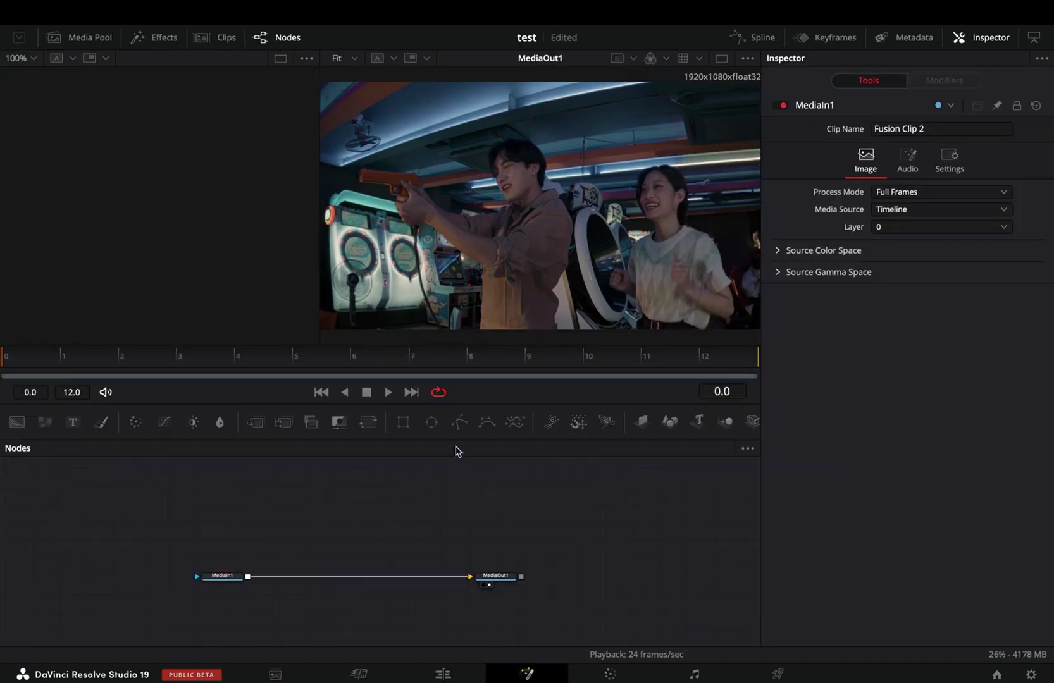
{"action": "left_click", "coordinate": [460, 422]}
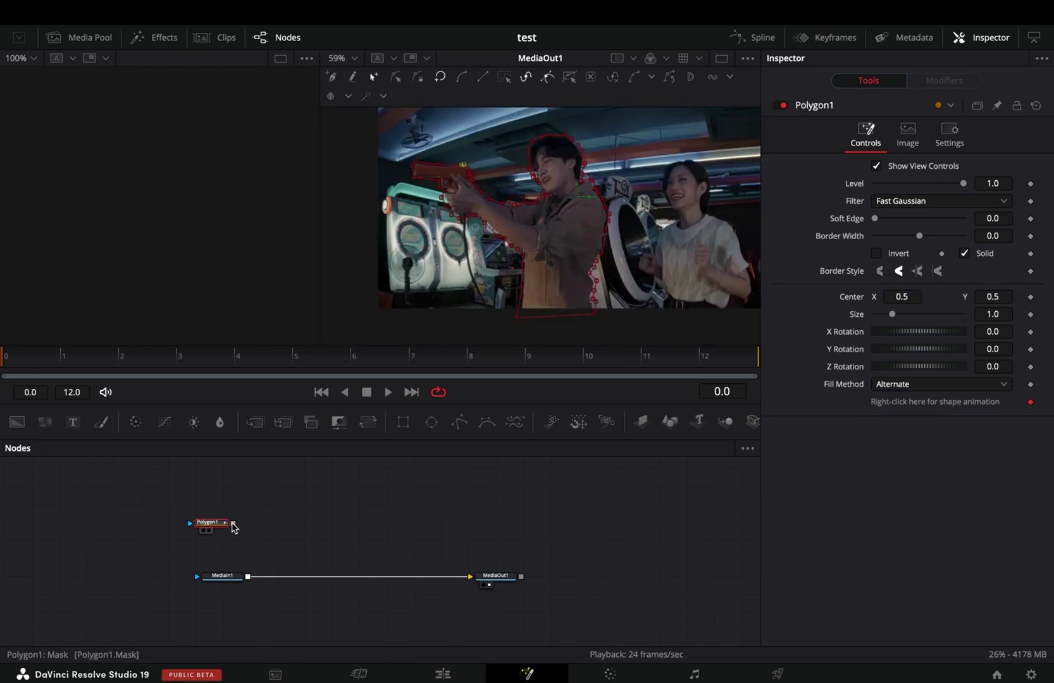
{"action": "left_click_drag", "start_coordinate": [232, 527], "coordinate": [222, 569]}
Insert a Matte Control node between MediaIn1 and MediaOut1
{"action": "left_click", "coordinate": [222, 576]}
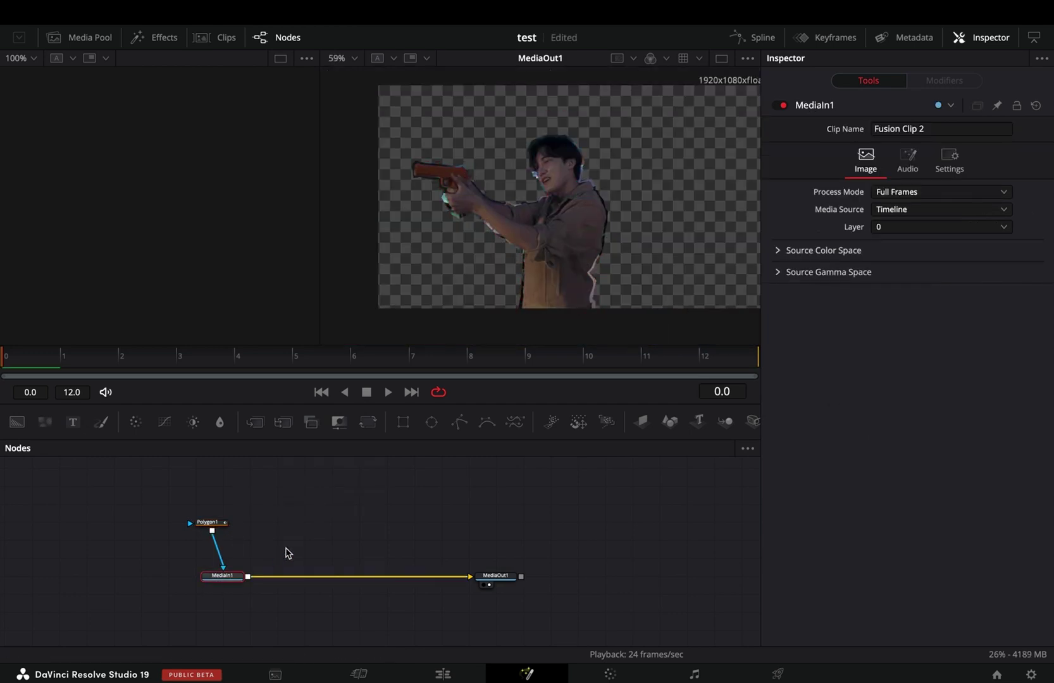
{"action": "key", "text": "shift+space"}
{"action": "type", "text": "matte"}
{"action": "key", "text": "Return"}
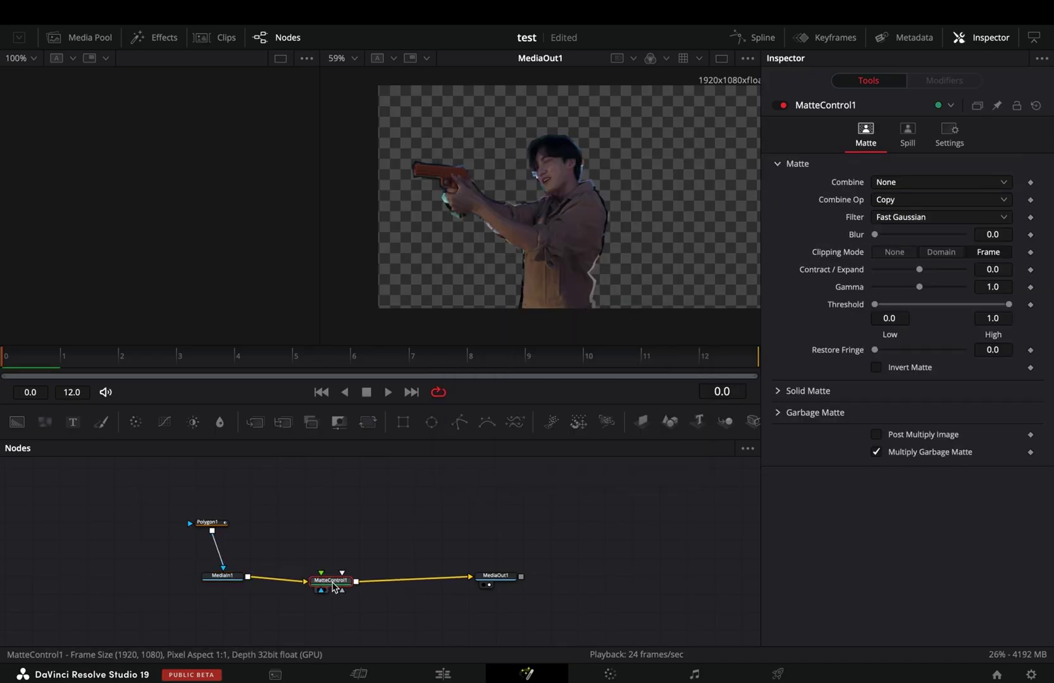
Set MatteControl1's Combine to Combine Alpha and its Combine Op to Subtract
{"action": "left_click", "coordinate": [915, 182]}
{"action": "left_click", "coordinate": [911, 259]}
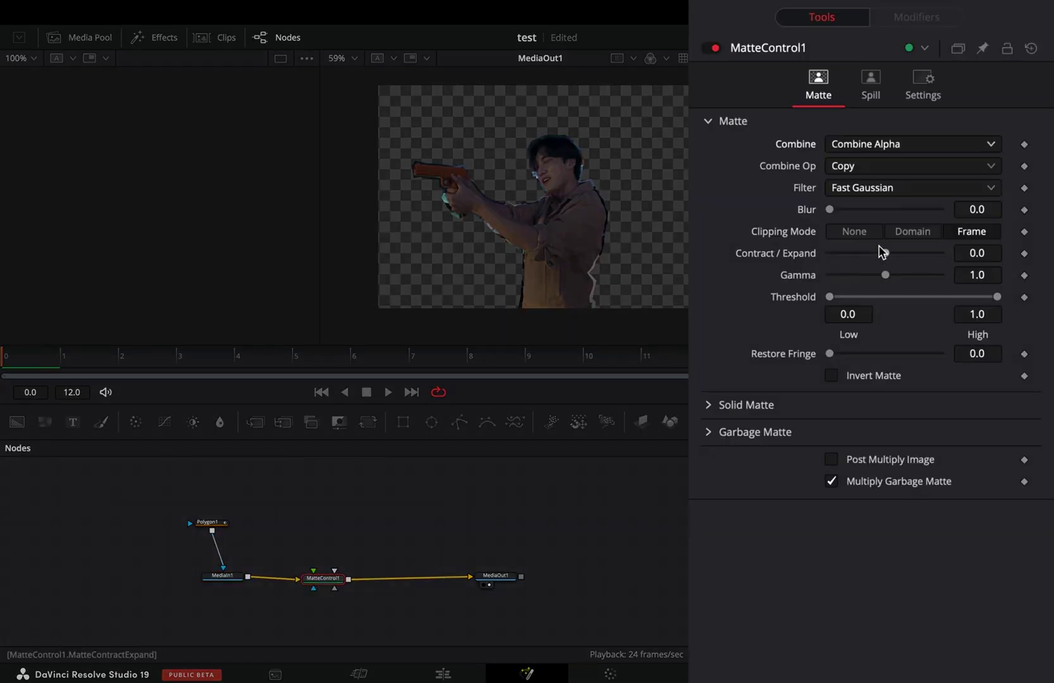
{"action": "left_click", "coordinate": [871, 170]}
{"action": "left_click", "coordinate": [878, 227]}
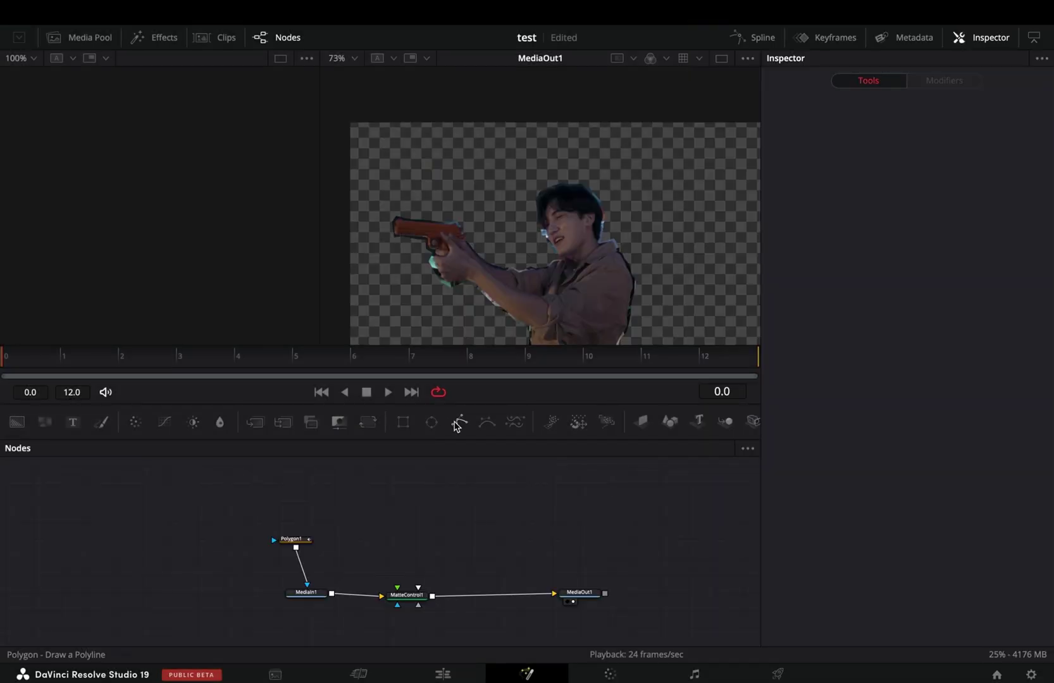
Add a second Polygon mask node above MatteControl1 and connect it to MatteControl1's garbage matte input
{"action": "left_click", "coordinate": [458, 423]}
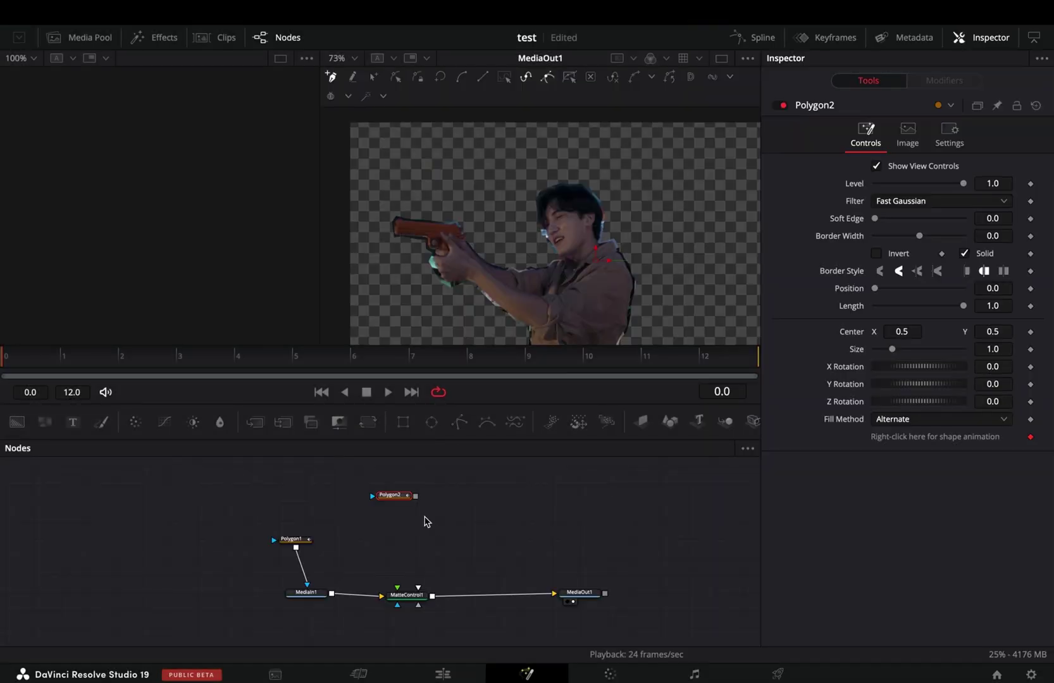
{"action": "right_click", "coordinate": [398, 526]}
{"action": "left_click", "coordinate": [380, 497]}
{"action": "left_click_drag", "start_coordinate": [395, 496], "coordinate": [397, 588]}
Draw the Polygon2 mask around the gun and the hand holding it, and enable Invert
{"action": "scroll", "coordinate": [454, 278], "scroll_direction": "up", "scroll_amount": 3}
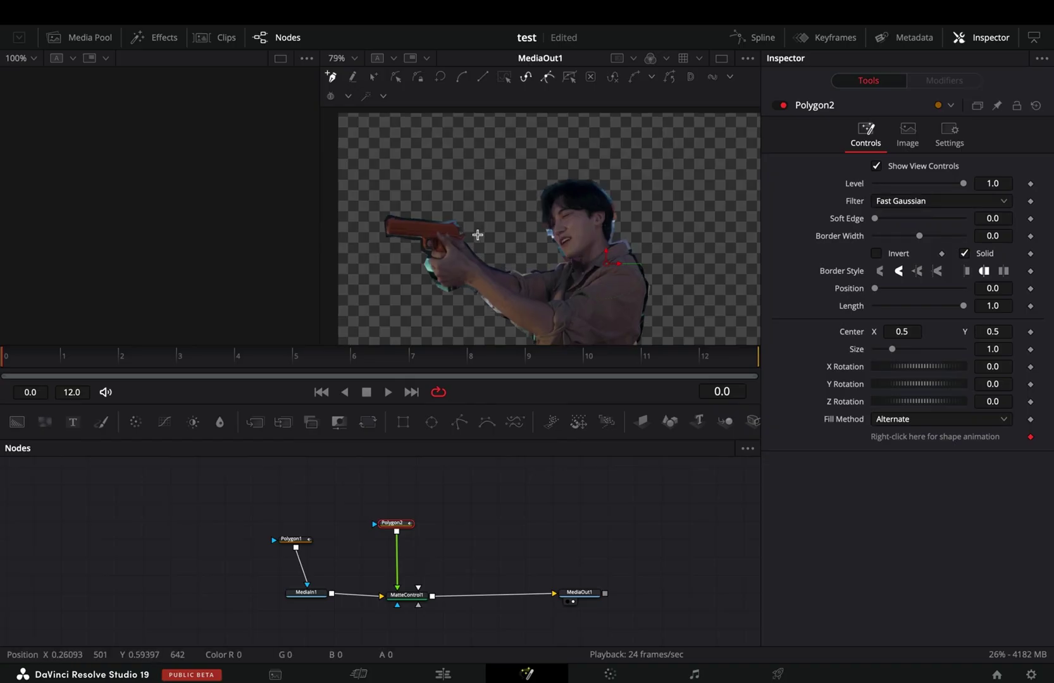
{"action": "left_click", "coordinate": [456, 279]}
{"action": "left_click", "coordinate": [466, 281]}
{"action": "left_click", "coordinate": [467, 290]}
{"action": "left_click", "coordinate": [477, 294]}
{"action": "left_click", "coordinate": [480, 310]}
{"action": "left_click", "coordinate": [466, 322]}
{"action": "scroll", "coordinate": [464, 312], "scroll_direction": "down", "scroll_amount": 3}
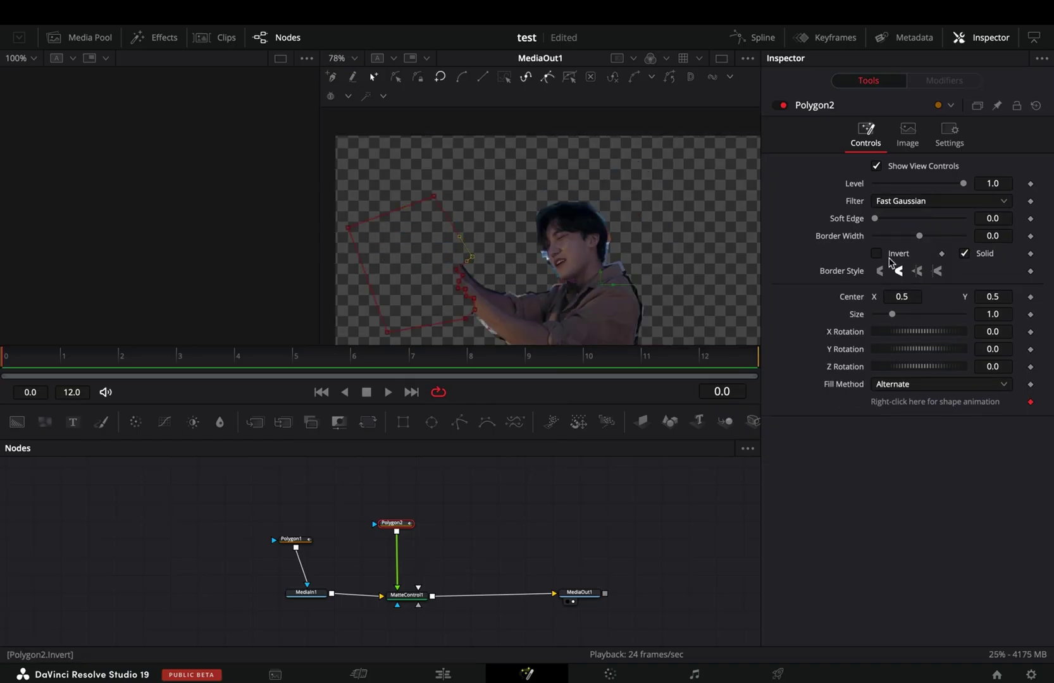
{"action": "right_click", "coordinate": [831, 234]}
{"action": "left_click", "coordinate": [830, 232]}
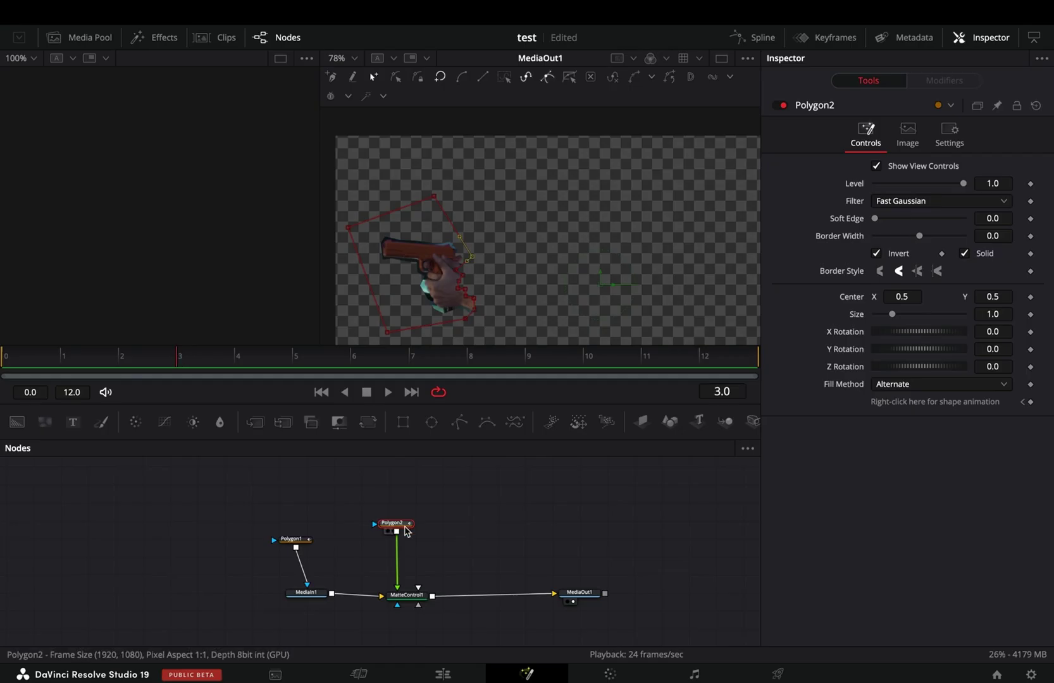
At frame 3, add Polygon3 below Polygon2 as a Subtract mask over the gun and forearm, and keyframe its Level at frames 3 and 2
{"action": "left_click", "coordinate": [460, 423]}
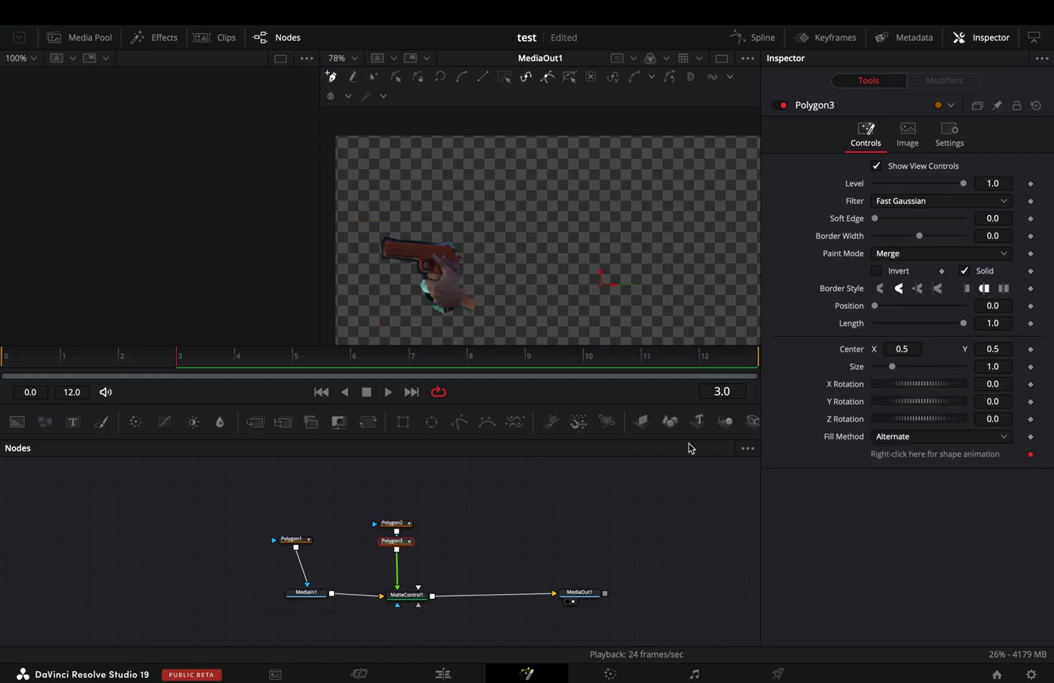
{"action": "left_click", "coordinate": [906, 254]}
{"action": "left_click", "coordinate": [858, 301]}
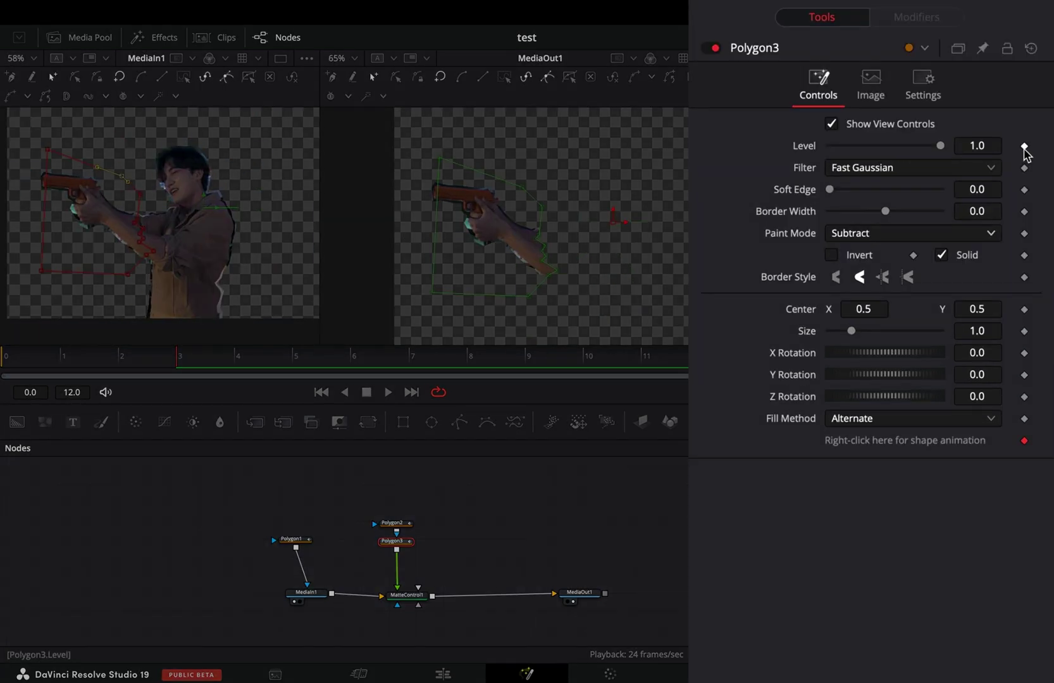
{"action": "left_click", "coordinate": [1024, 147]}
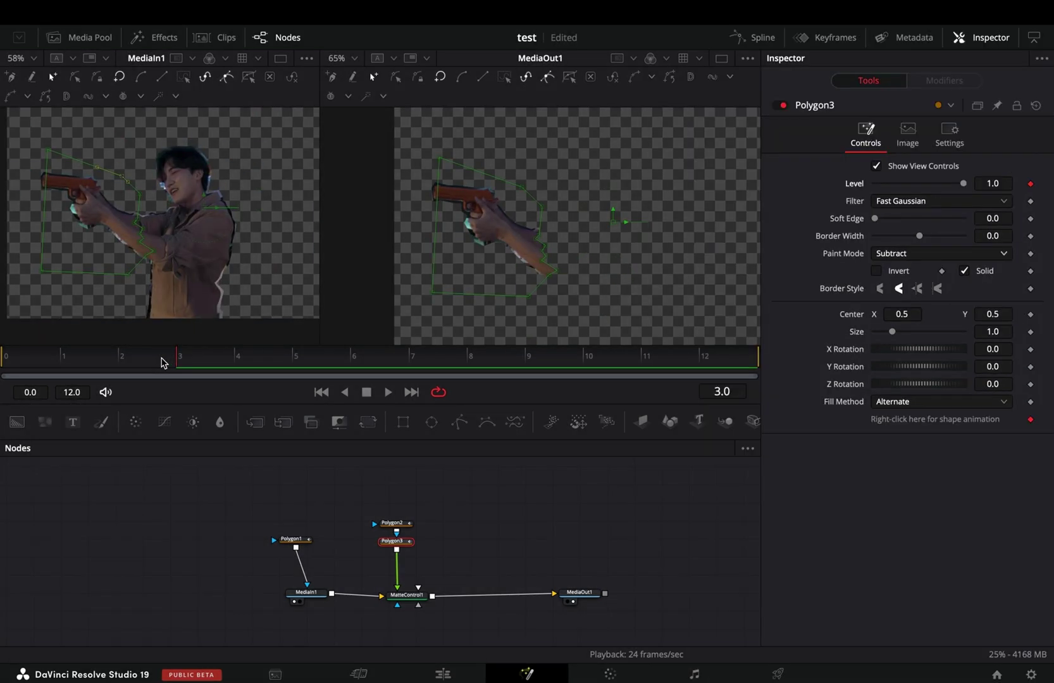
{"action": "left_click", "coordinate": [126, 359]}
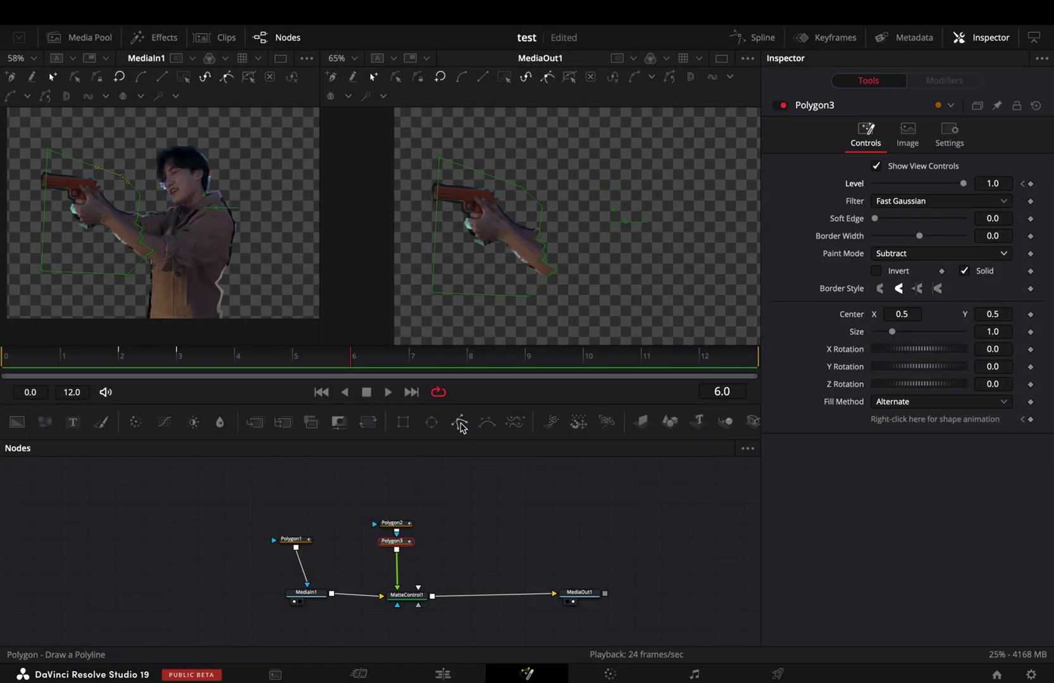
At frame 6, add Polygon4 with Paint Mode Subtract and draw it around the upper arm, chest and front of the head
{"action": "left_click", "coordinate": [461, 427]}
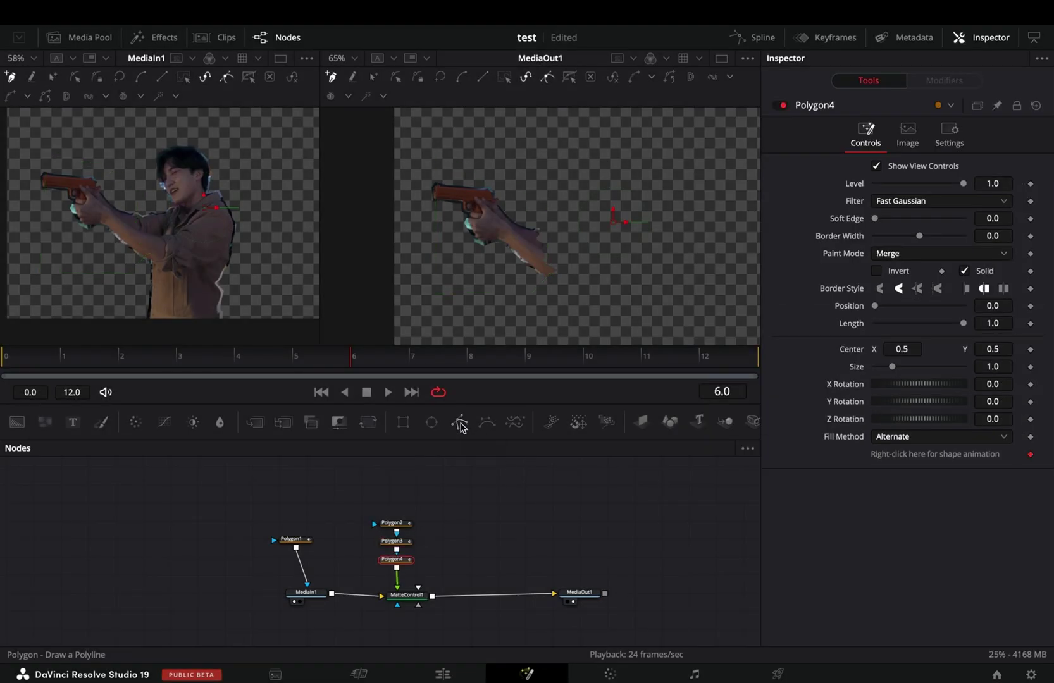
{"action": "left_click", "coordinate": [972, 255]}
{"action": "left_click", "coordinate": [916, 302]}
{"action": "left_click", "coordinate": [123, 193]}
{"action": "left_click", "coordinate": [116, 211]}
{"action": "left_click", "coordinate": [115, 273]}
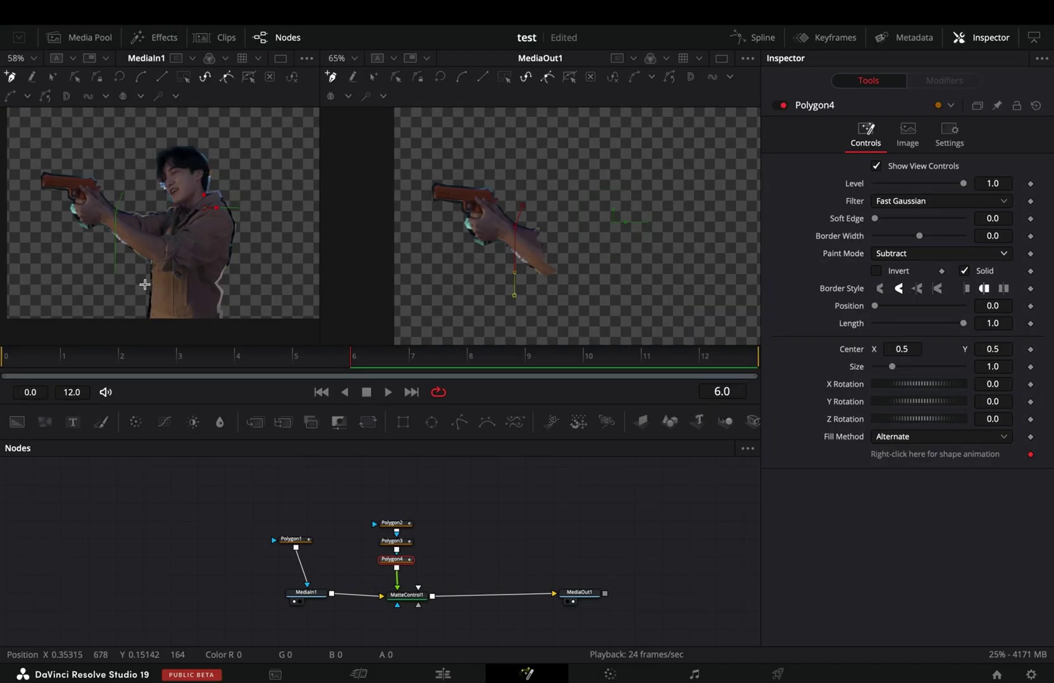
{"action": "scroll", "coordinate": [160, 259], "scroll_direction": "up", "scroll_amount": 2}
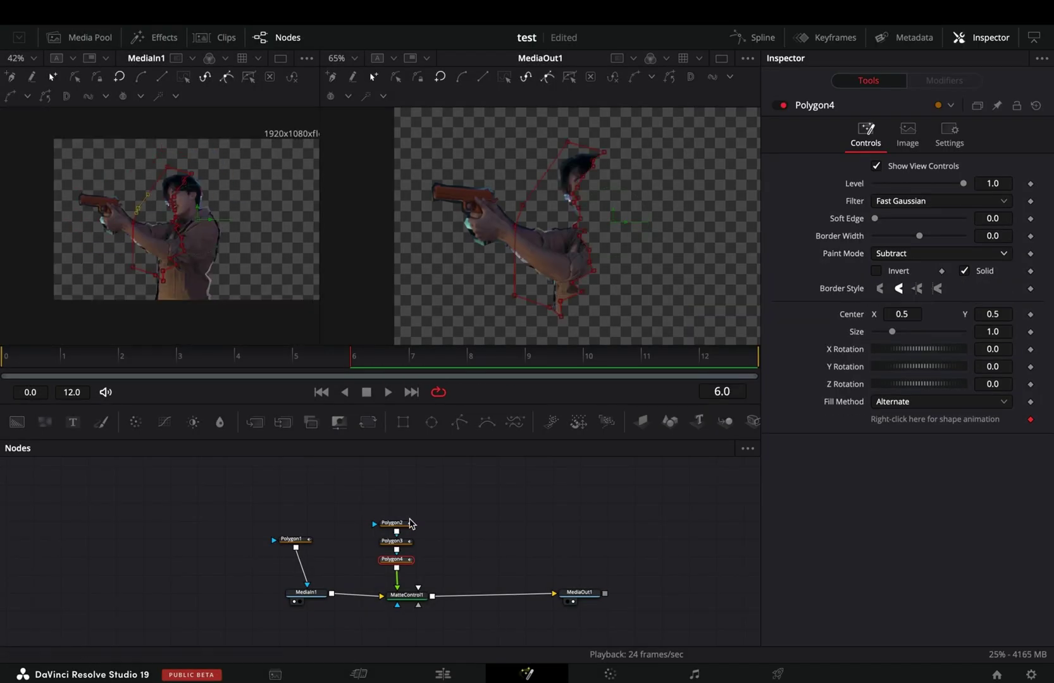
Keyframe Polygon4's Level at 1.0 on frame 6 and lower it to its minimum on frame 5
{"action": "left_click", "coordinate": [1024, 147]}
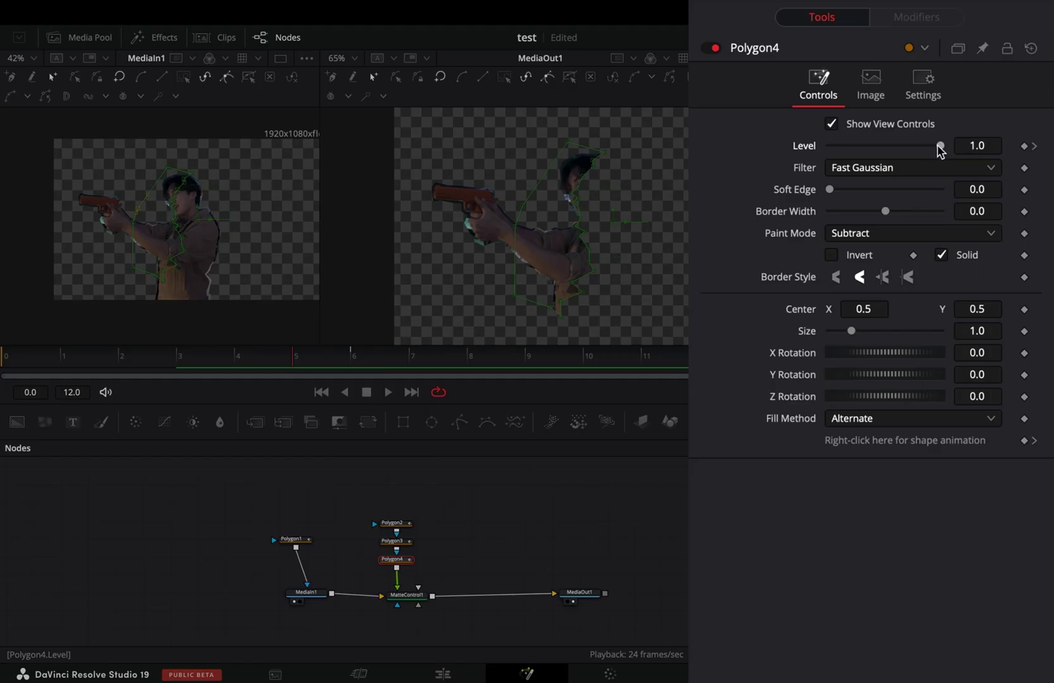
{"action": "left_click_drag", "start_coordinate": [939, 146], "coordinate": [696, 166]}
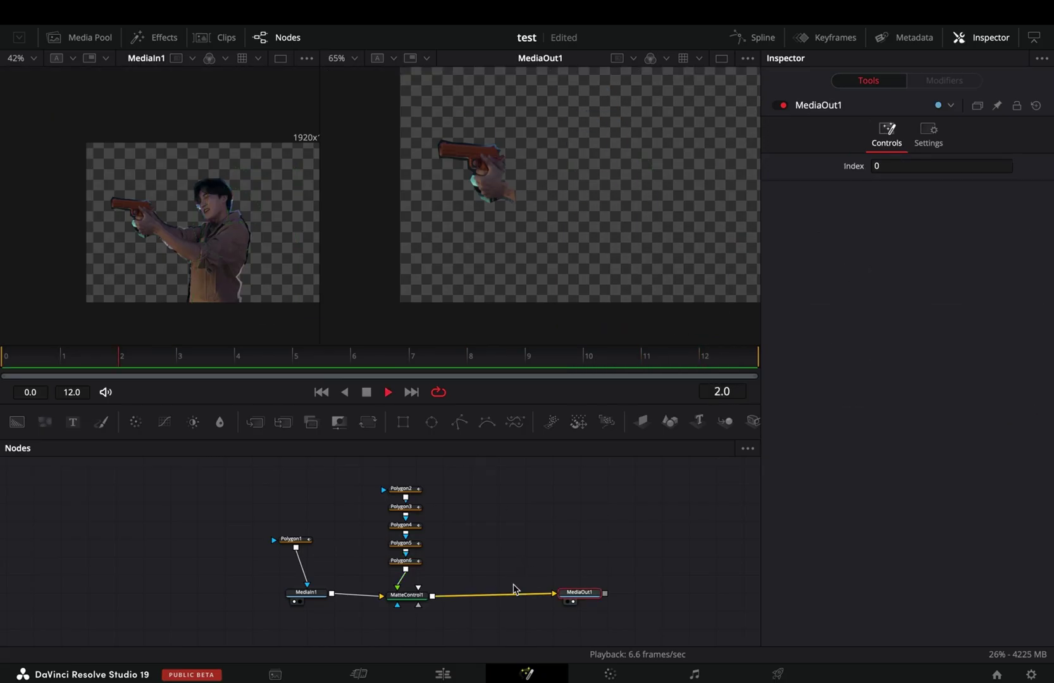
Make room before MediaOut1 and insert a Merge node between MatteControl1 and MediaOut1
{"action": "left_click_drag", "start_coordinate": [573, 595], "coordinate": [646, 598]}
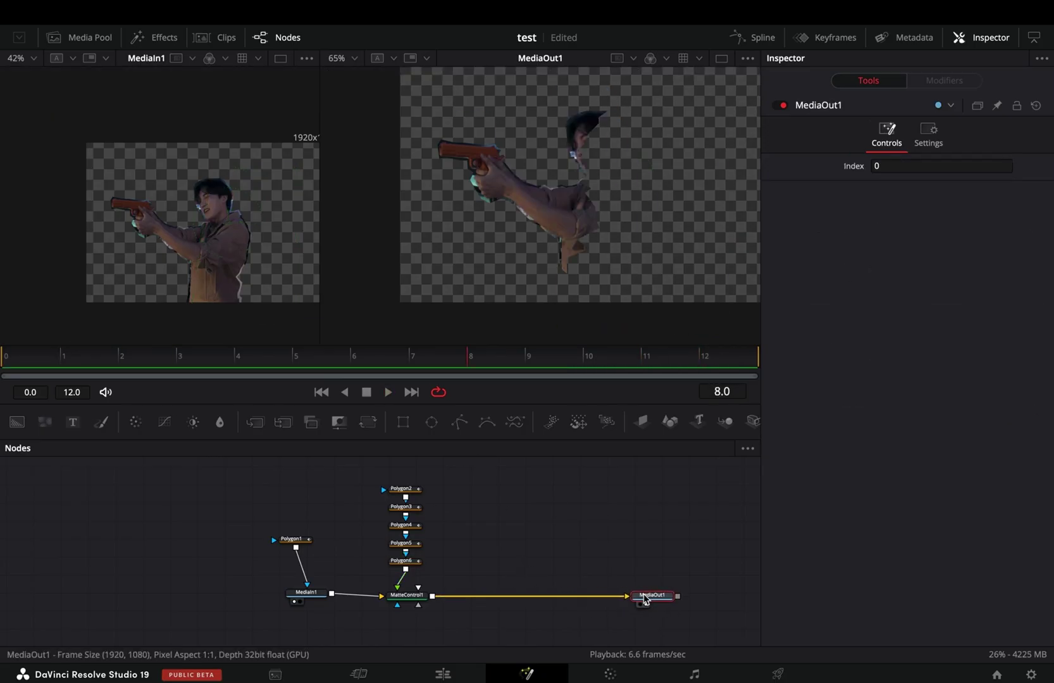
{"action": "left_click", "coordinate": [408, 596]}
{"action": "left_click", "coordinate": [255, 422]}
{"action": "left_click_drag", "start_coordinate": [466, 596], "coordinate": [504, 596]}
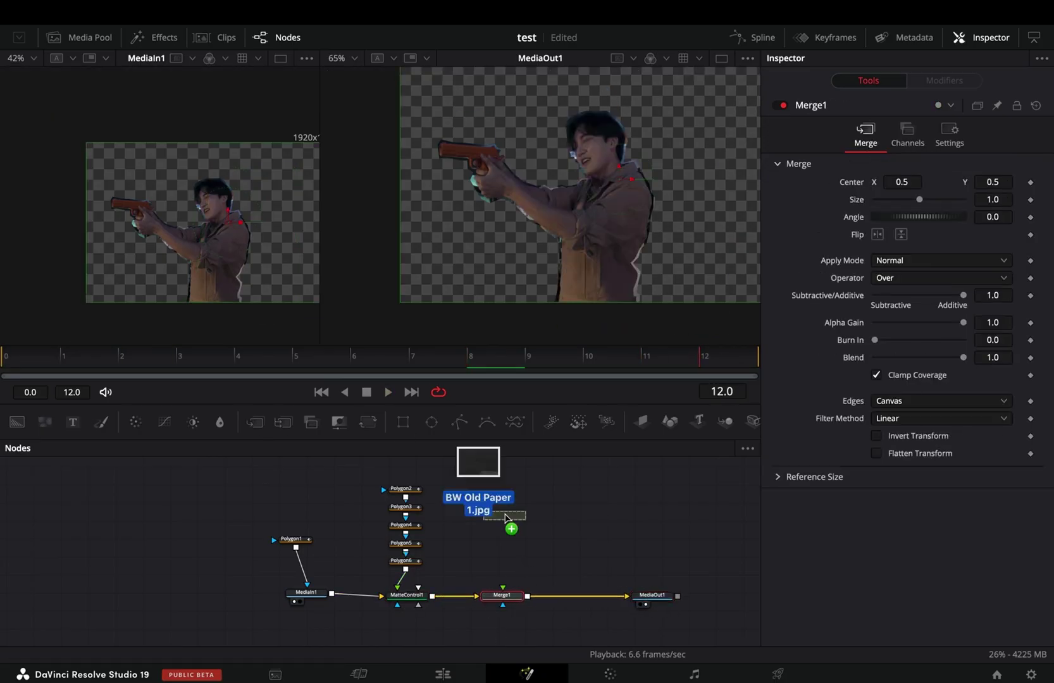
Import BW Old Paper 1.jpg into the node graph as Merge1's foreground and set Merge1's Size to 0.3
{"action": "left_click_drag", "start_coordinate": [504, 517], "coordinate": [505, 517]}
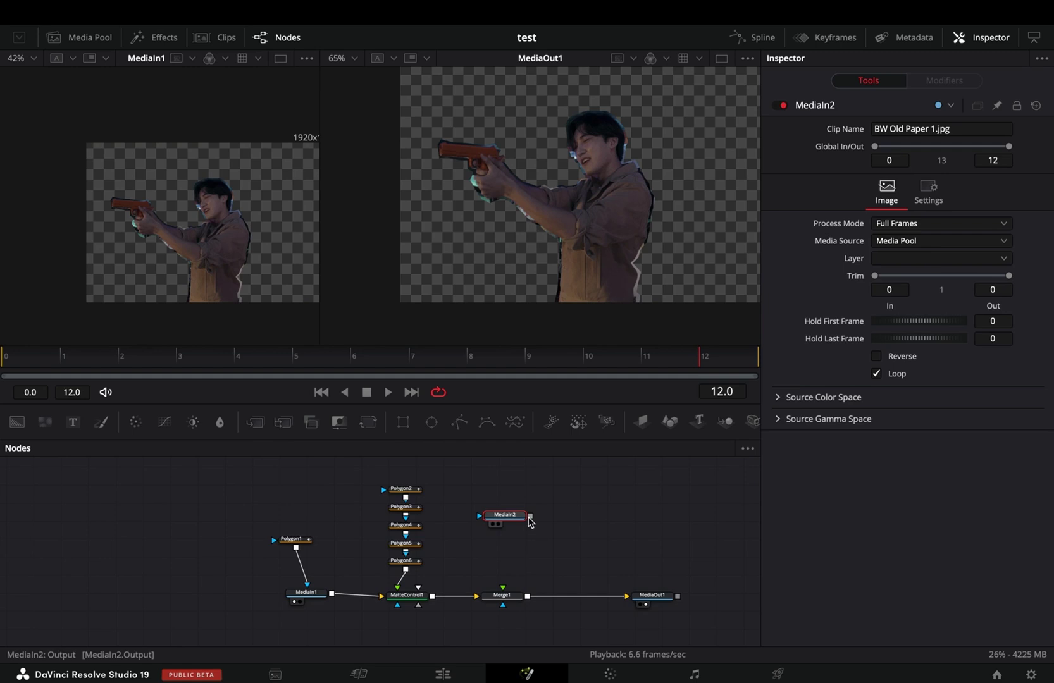
{"action": "left_click_drag", "start_coordinate": [530, 516], "coordinate": [501, 598]}
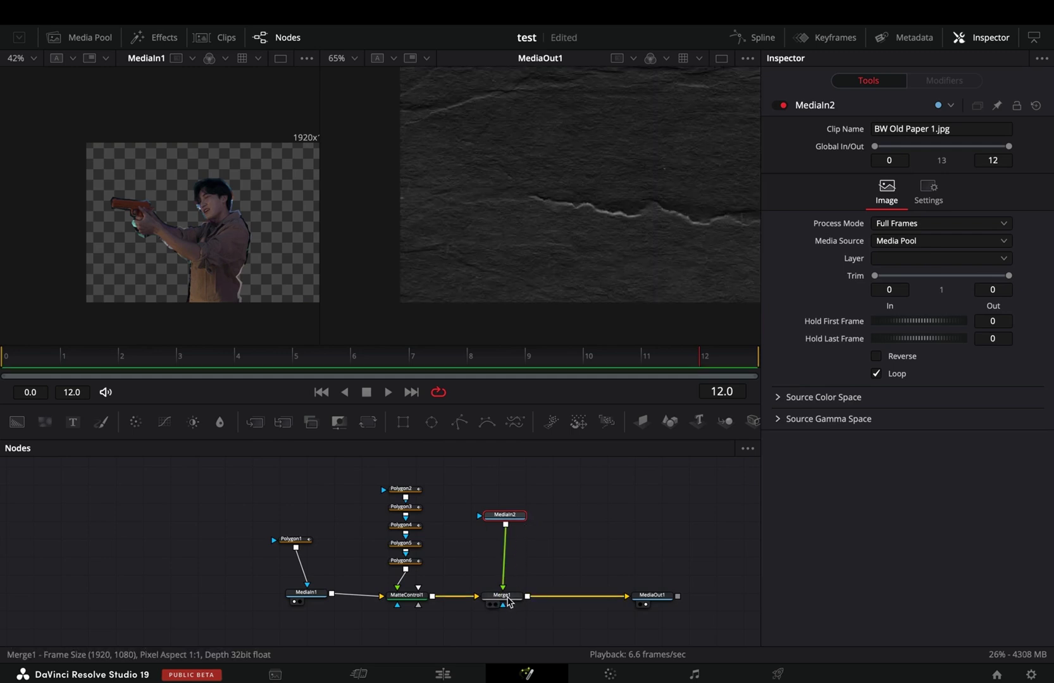
{"action": "left_click", "coordinate": [508, 599]}
{"action": "left_click_drag", "start_coordinate": [919, 199], "coordinate": [889, 199]}
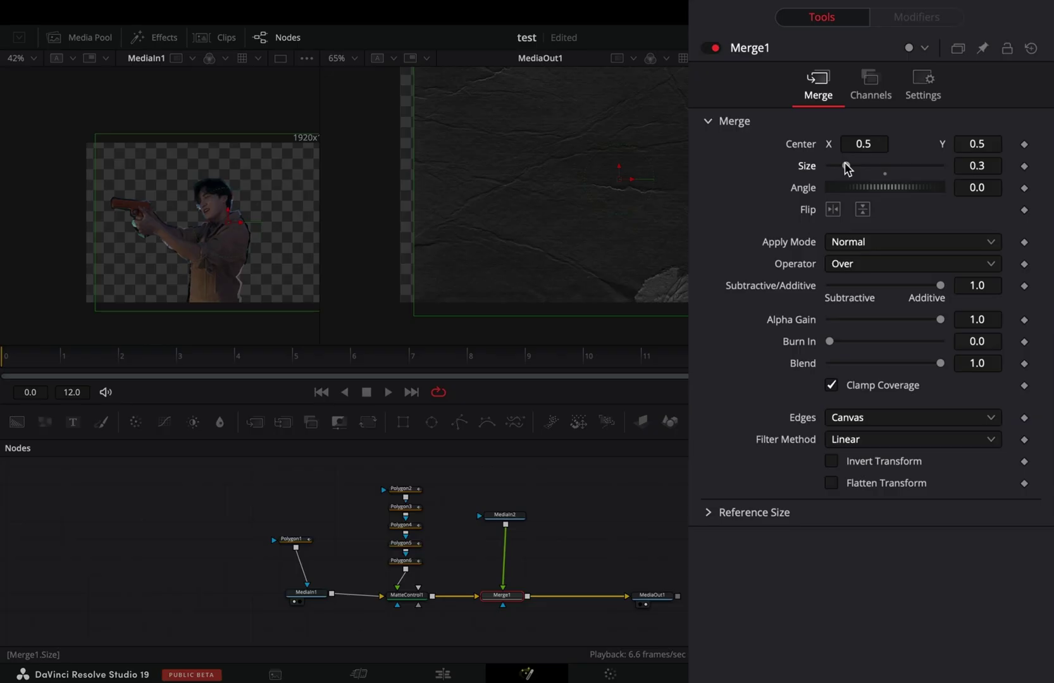
Set Merge1's Apply Mode to Screen and Operator to In, with alpha excluded from its processed channels
{"action": "left_click", "coordinate": [873, 246]}
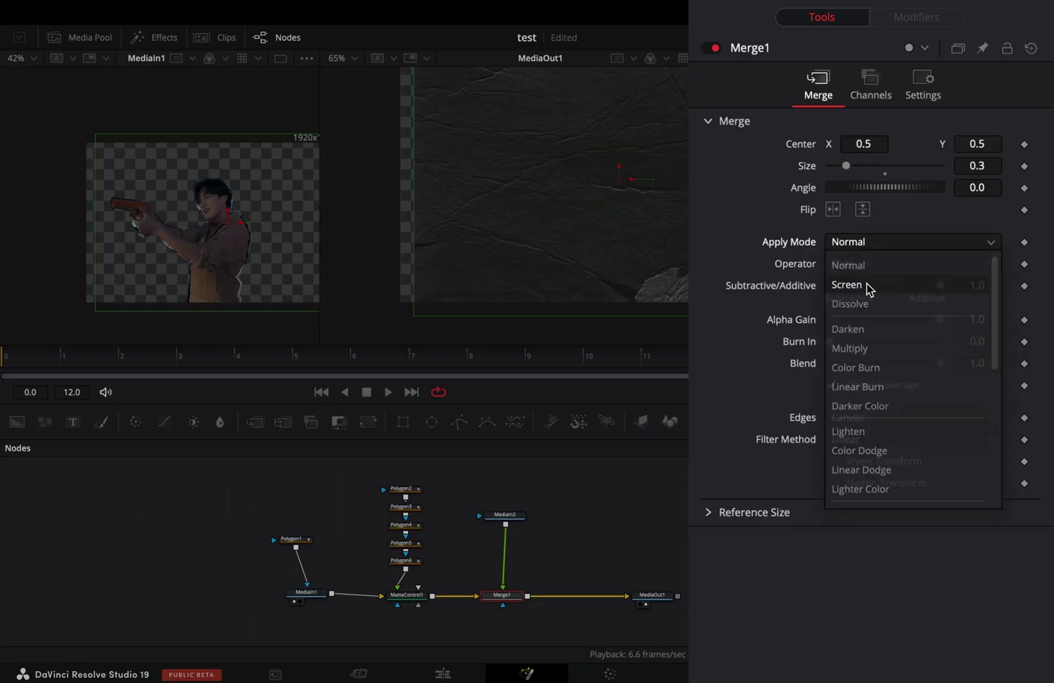
{"action": "left_click", "coordinate": [867, 286]}
{"action": "left_click", "coordinate": [873, 270]}
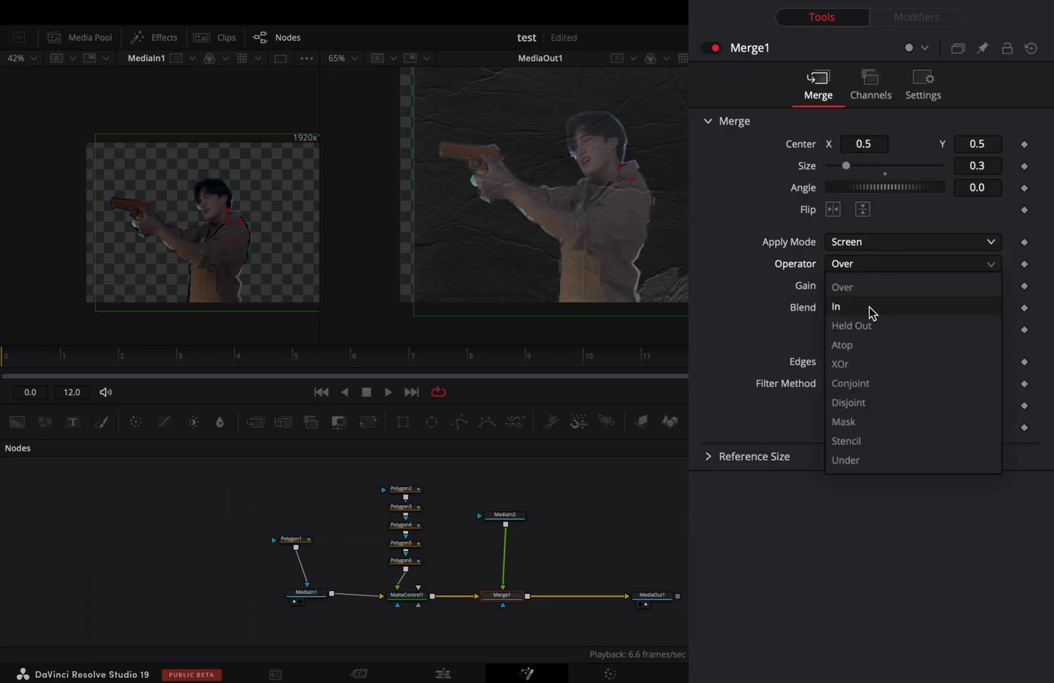
{"action": "left_click", "coordinate": [868, 308]}
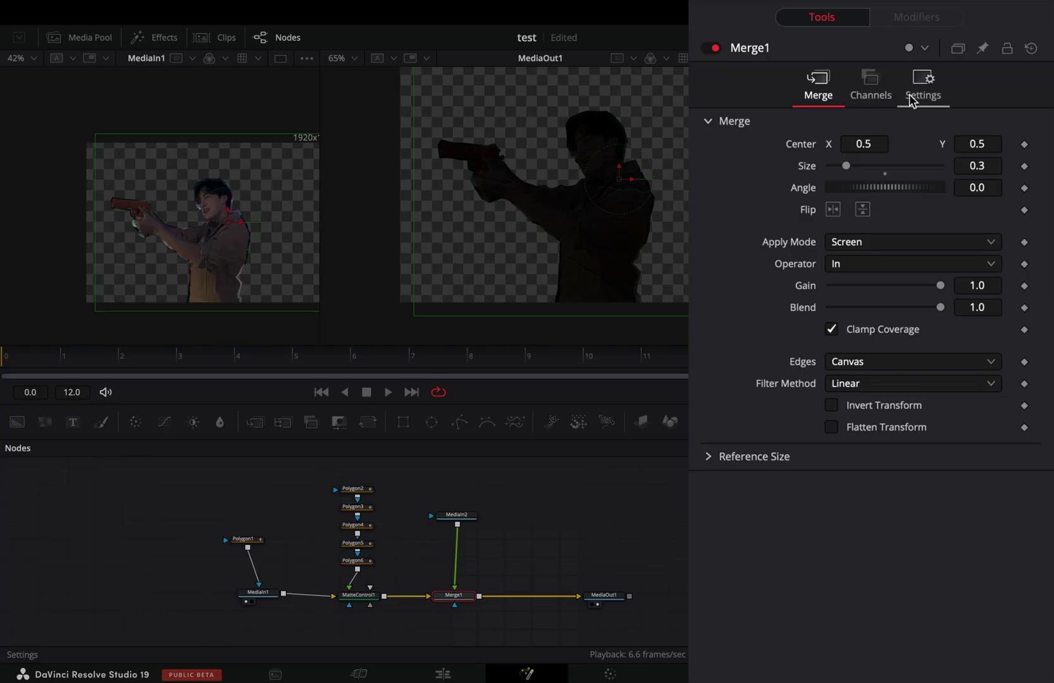
{"action": "left_click", "coordinate": [910, 100]}
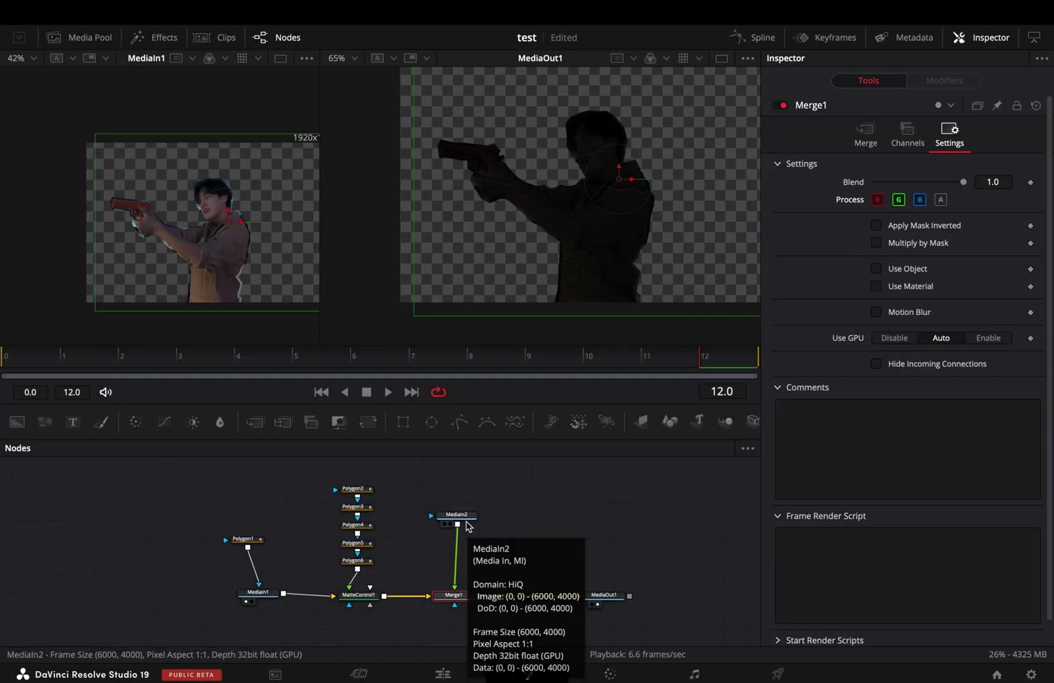
Add a Brightness Contrast node after MediaIn2 with Gain 5.0, Lift 0.7, Gamma 0.7, Contrast 0.14 and Brightness -0.17
{"action": "left_click", "coordinate": [457, 515]}
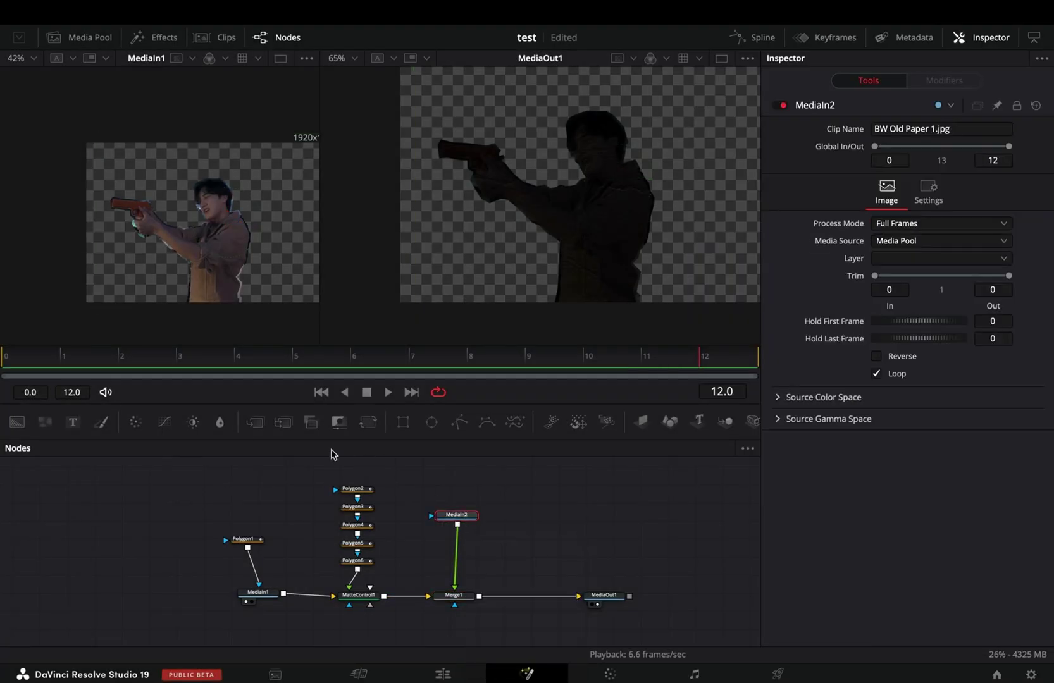
{"action": "left_click", "coordinate": [193, 422]}
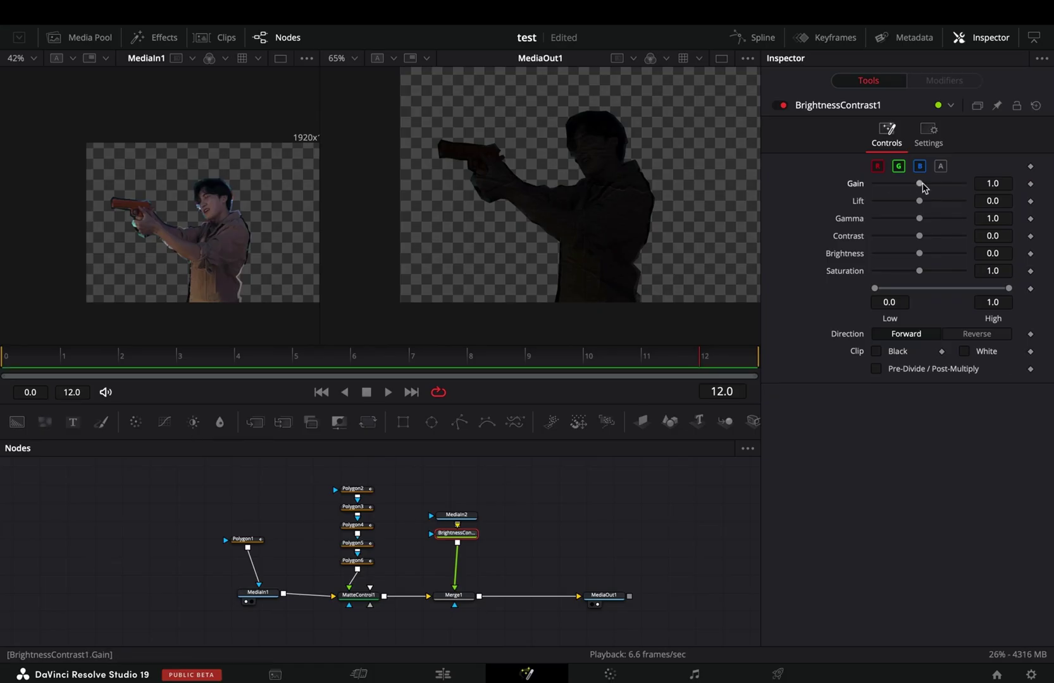
{"action": "left_click_drag", "start_coordinate": [919, 183], "coordinate": [963, 183]}
{"action": "left_click_drag", "start_coordinate": [920, 200], "coordinate": [950, 200]}
{"action": "left_click_drag", "start_coordinate": [919, 219], "coordinate": [905, 219]}
{"action": "left_click_drag", "start_coordinate": [919, 236], "coordinate": [911, 254]}
{"action": "left_click_drag", "start_coordinate": [645, 358], "coordinate": [729, 372]}
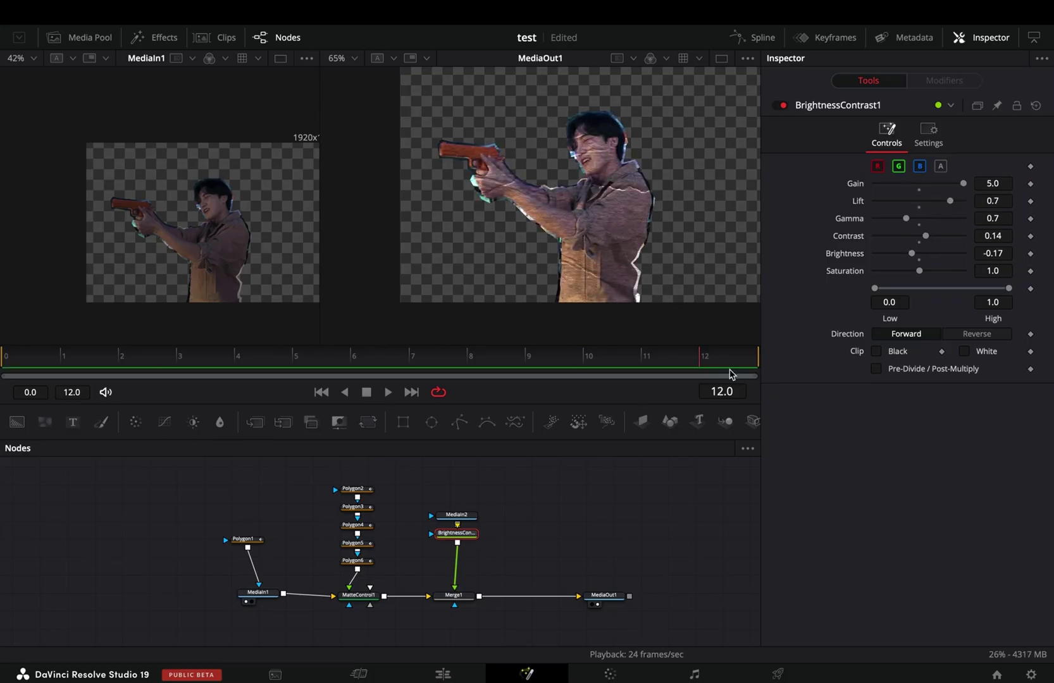
Search the effects library for "pape" and insert the Paper Edge effect between Merge1 and MediaOut1
{"action": "left_click", "coordinate": [462, 598]}
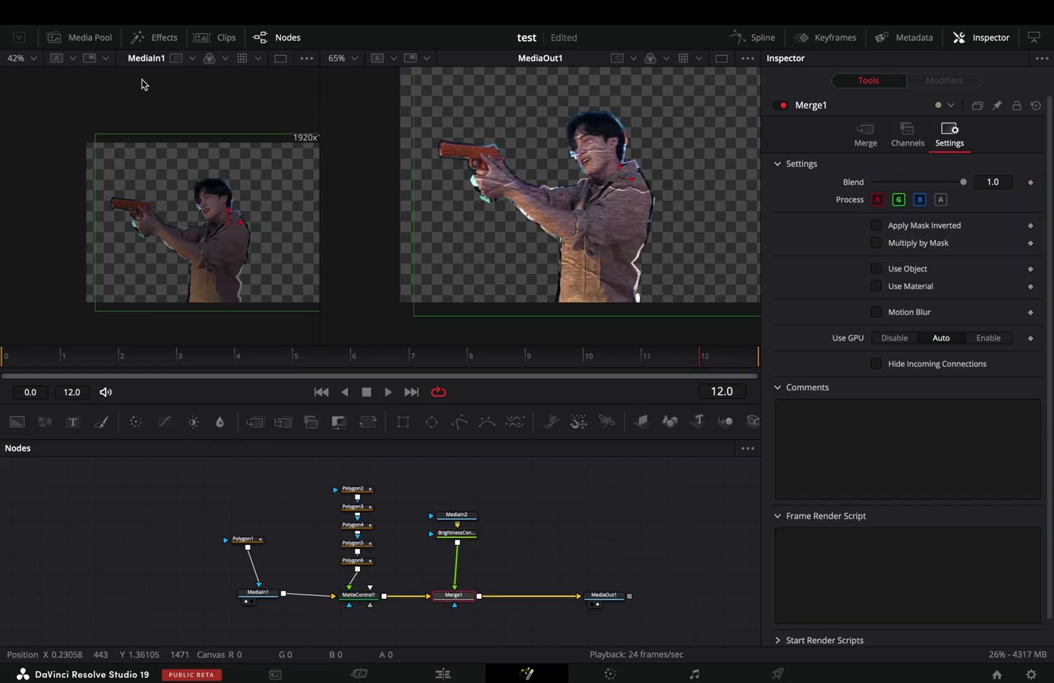
{"action": "left_click", "coordinate": [167, 45]}
{"action": "left_click", "coordinate": [6, 89]}
{"action": "left_click", "coordinate": [20, 101]}
{"action": "left_click", "coordinate": [75, 159]}
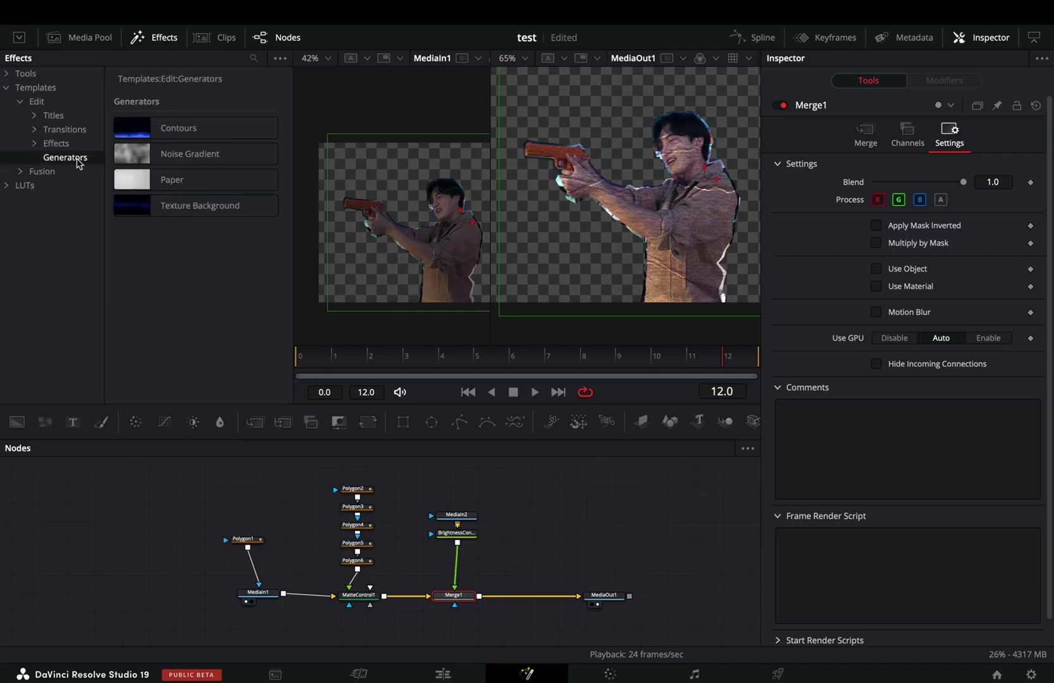
{"action": "left_click", "coordinate": [58, 143]}
{"action": "scroll", "coordinate": [232, 311], "scroll_direction": "down", "scroll_amount": 15}
{"action": "scroll", "coordinate": [232, 311], "scroll_direction": "up", "scroll_amount": 5}
{"action": "left_click", "coordinate": [254, 58]}
{"action": "type", "text": "pape"}
{"action": "mouse_move", "coordinate": [193, 122]}
{"action": "left_mouse_down"}
{"action": "mouse_move", "coordinate": [501, 604]}
{"action": "mouse_move", "coordinate": [532, 599]}
{"action": "left_mouse_up"}
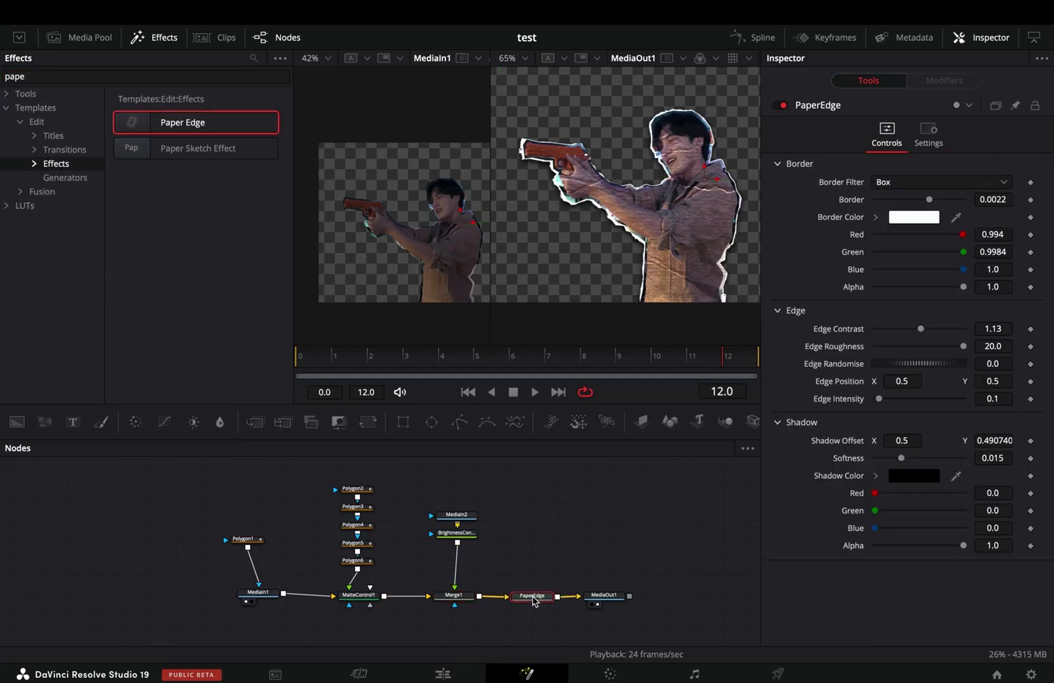